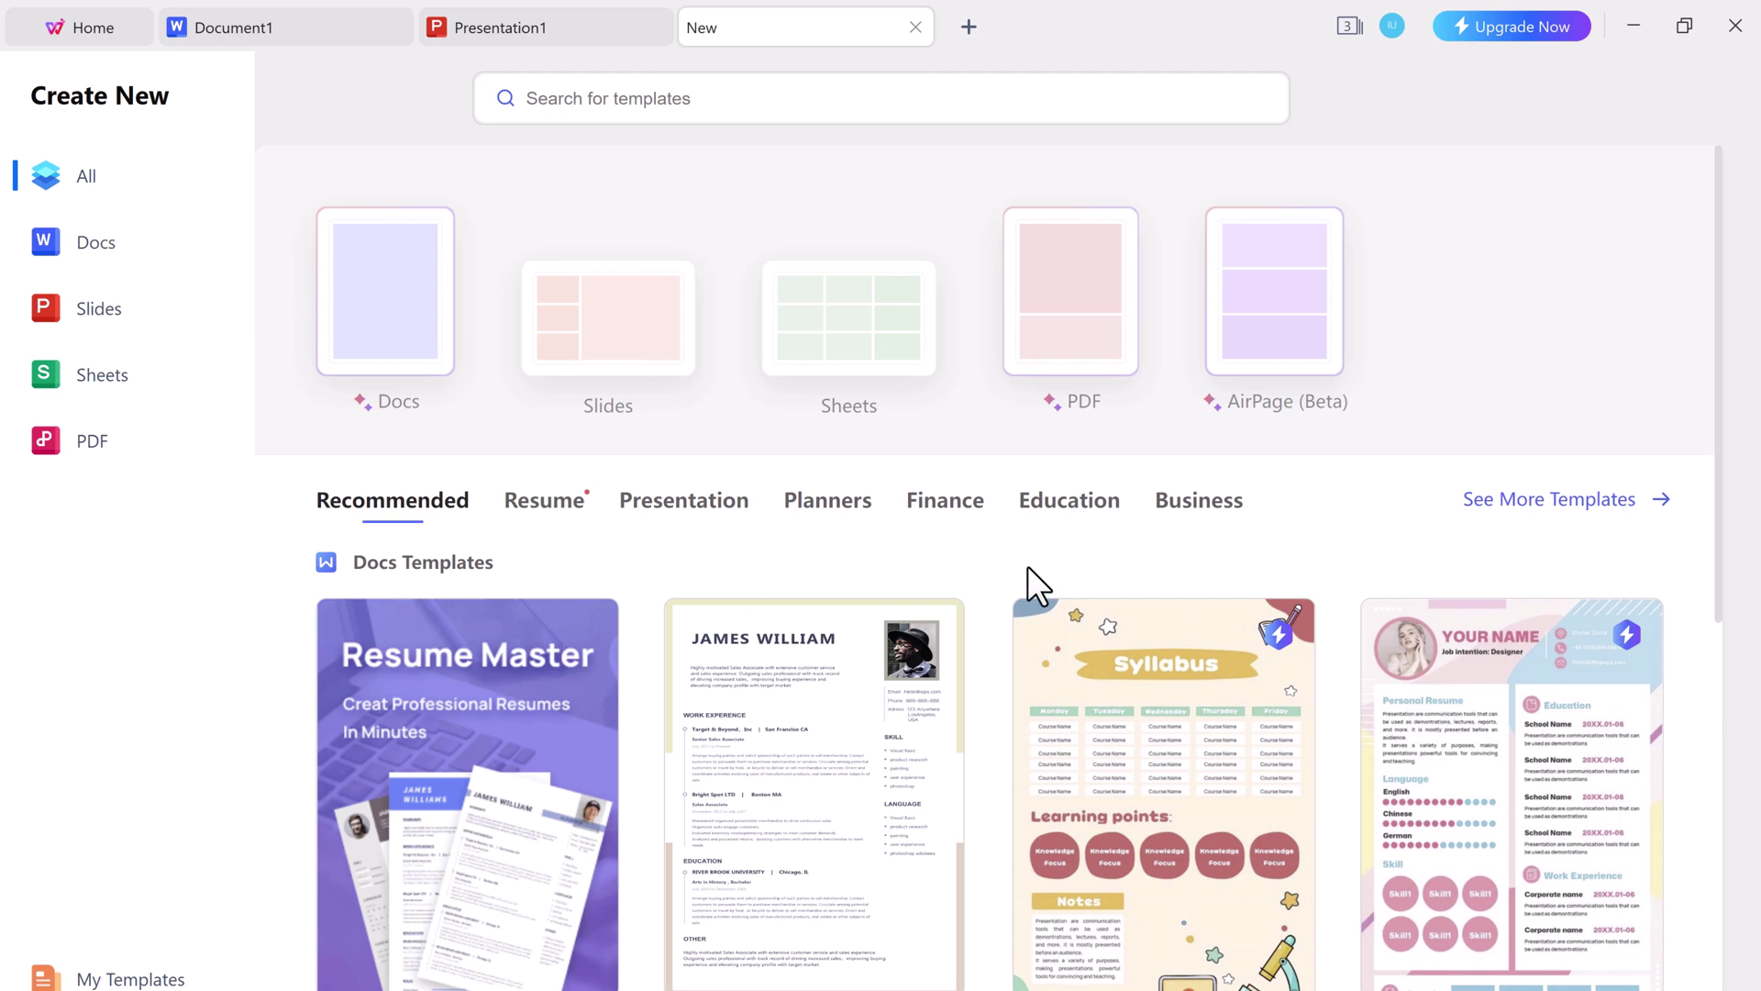
Browse the Docs, Slides and Sheets template listings, ending on the PDF creation and conversion tools
click(112, 246)
click(118, 308)
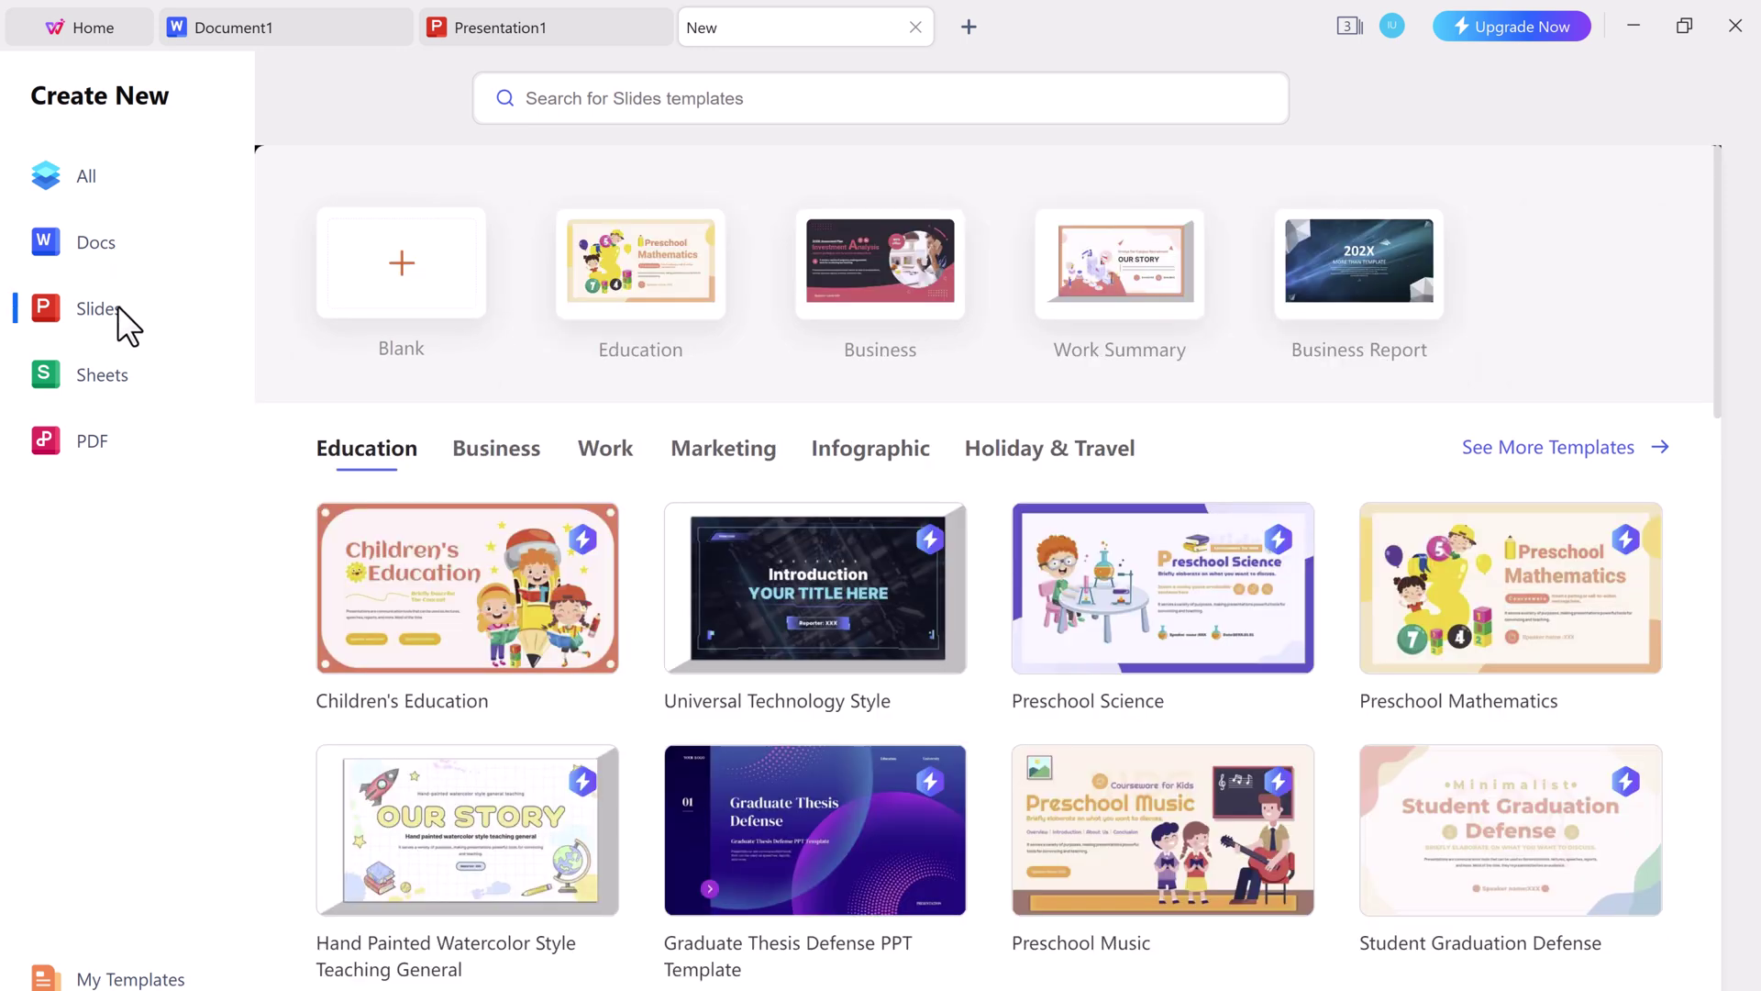
click(128, 380)
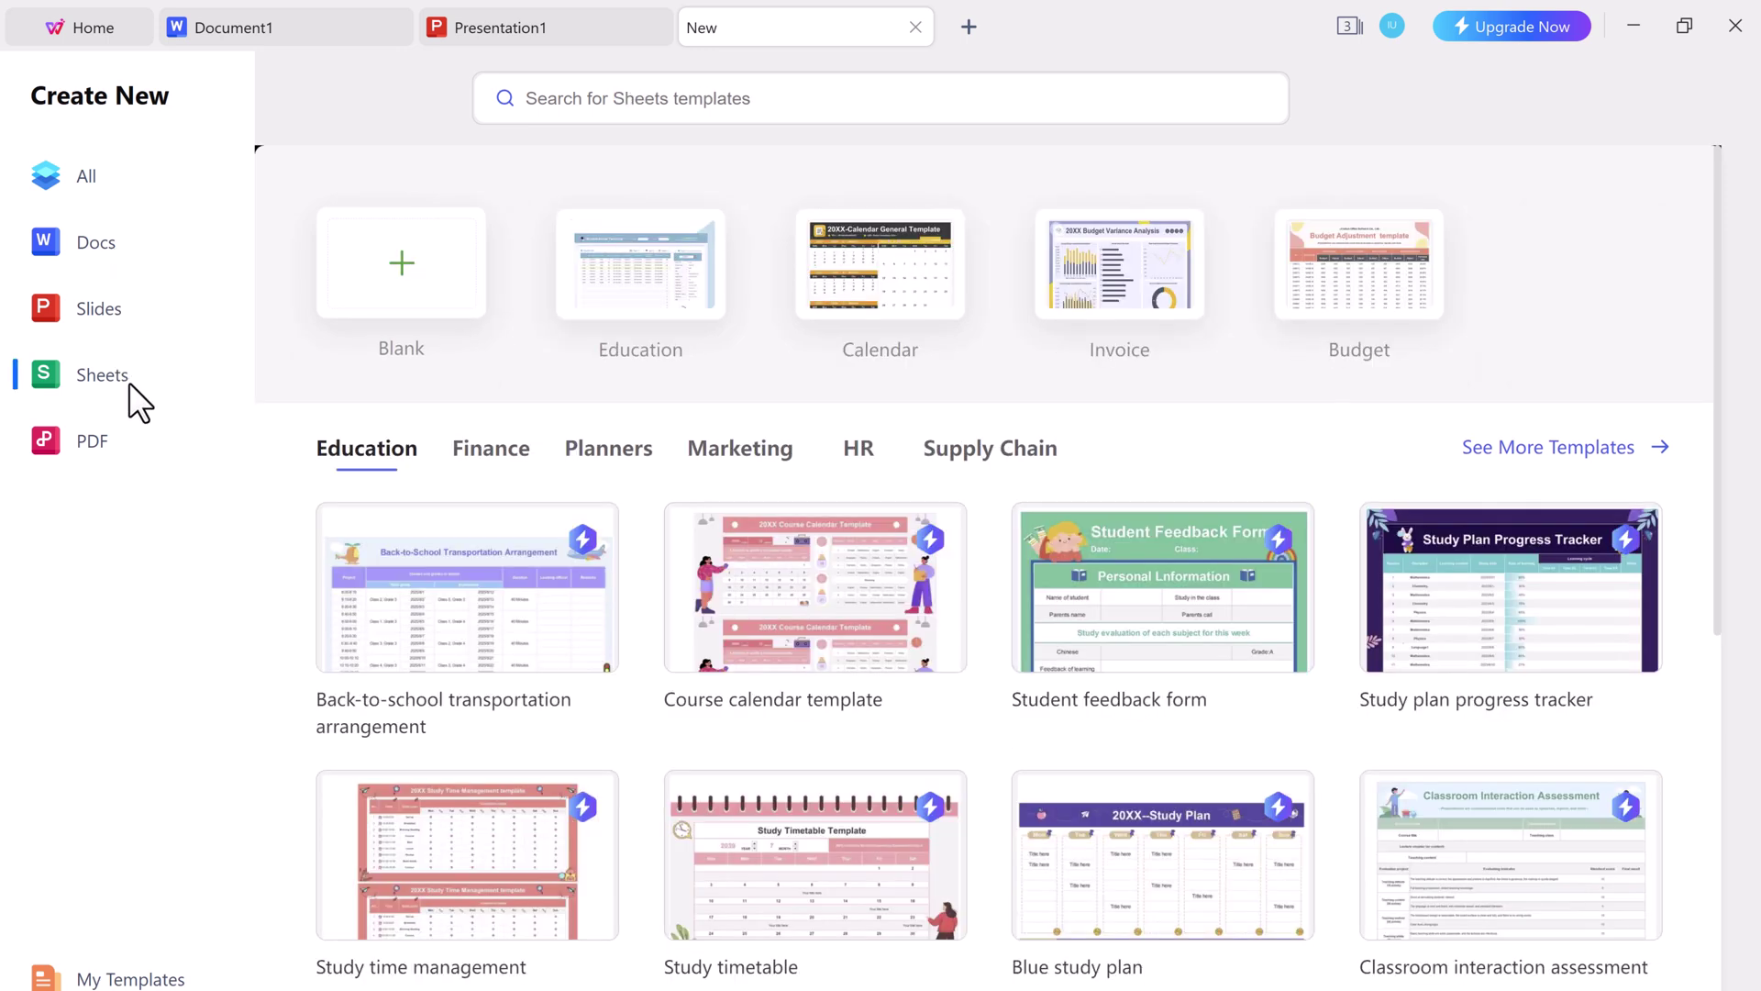
click(141, 437)
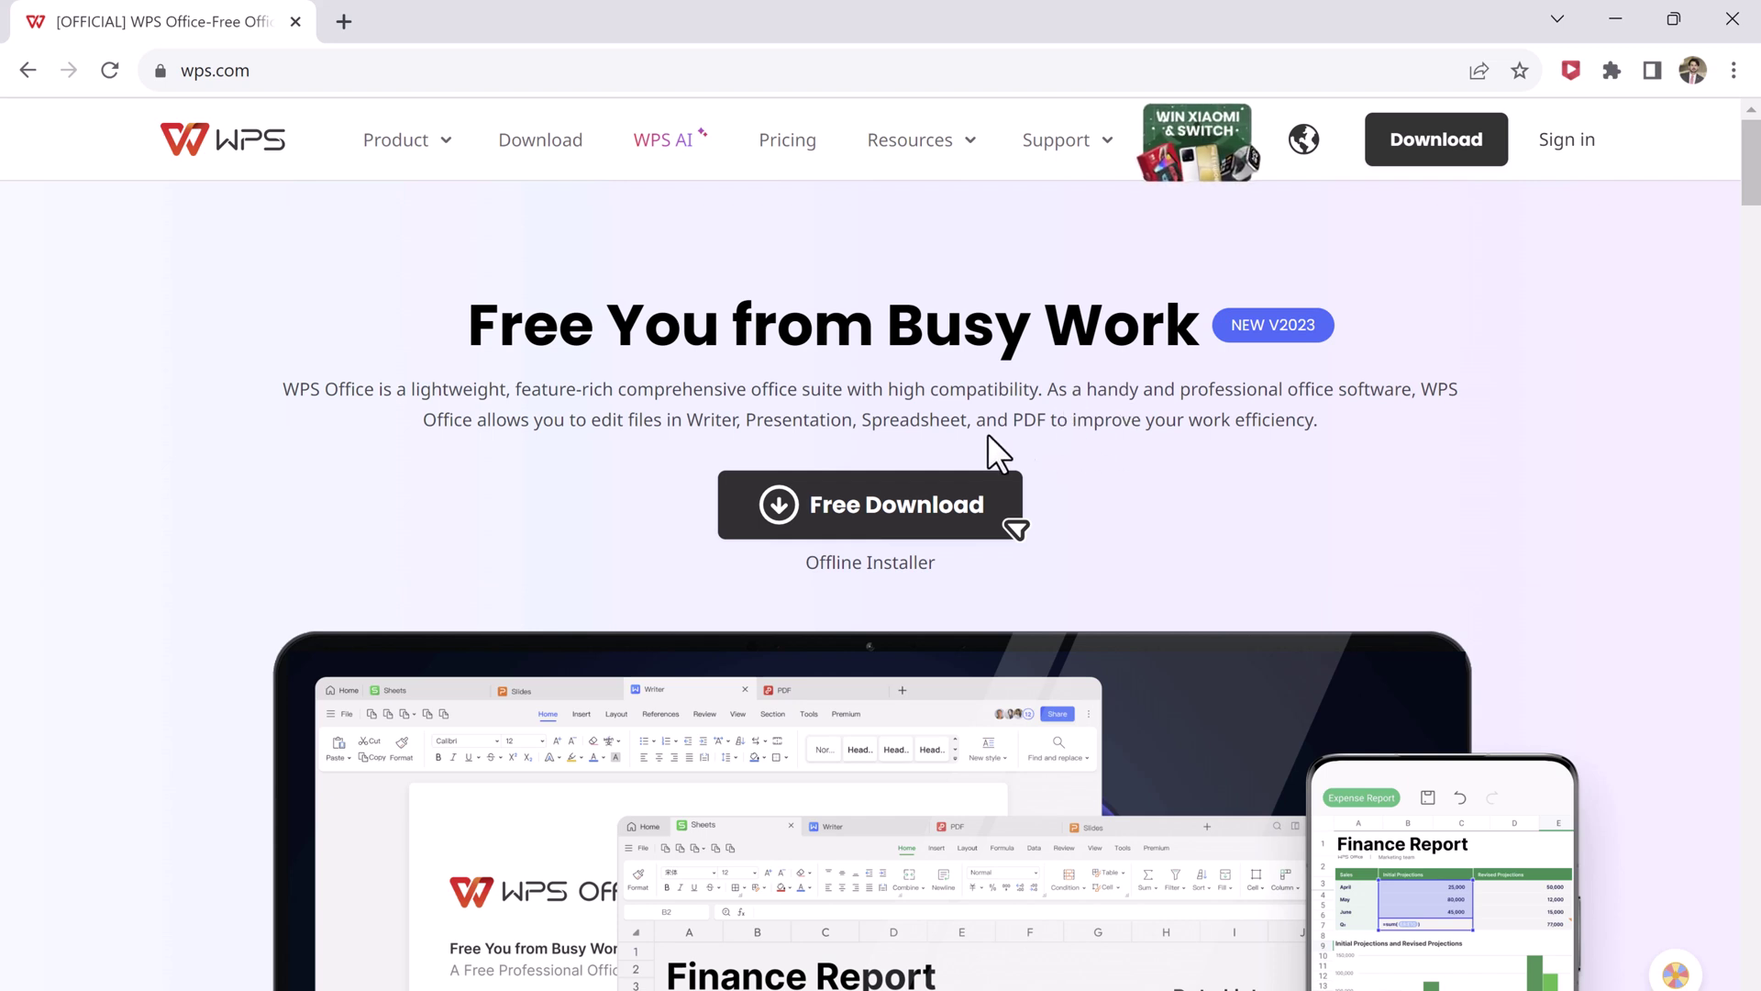
scroll(695, 452, down, 4)
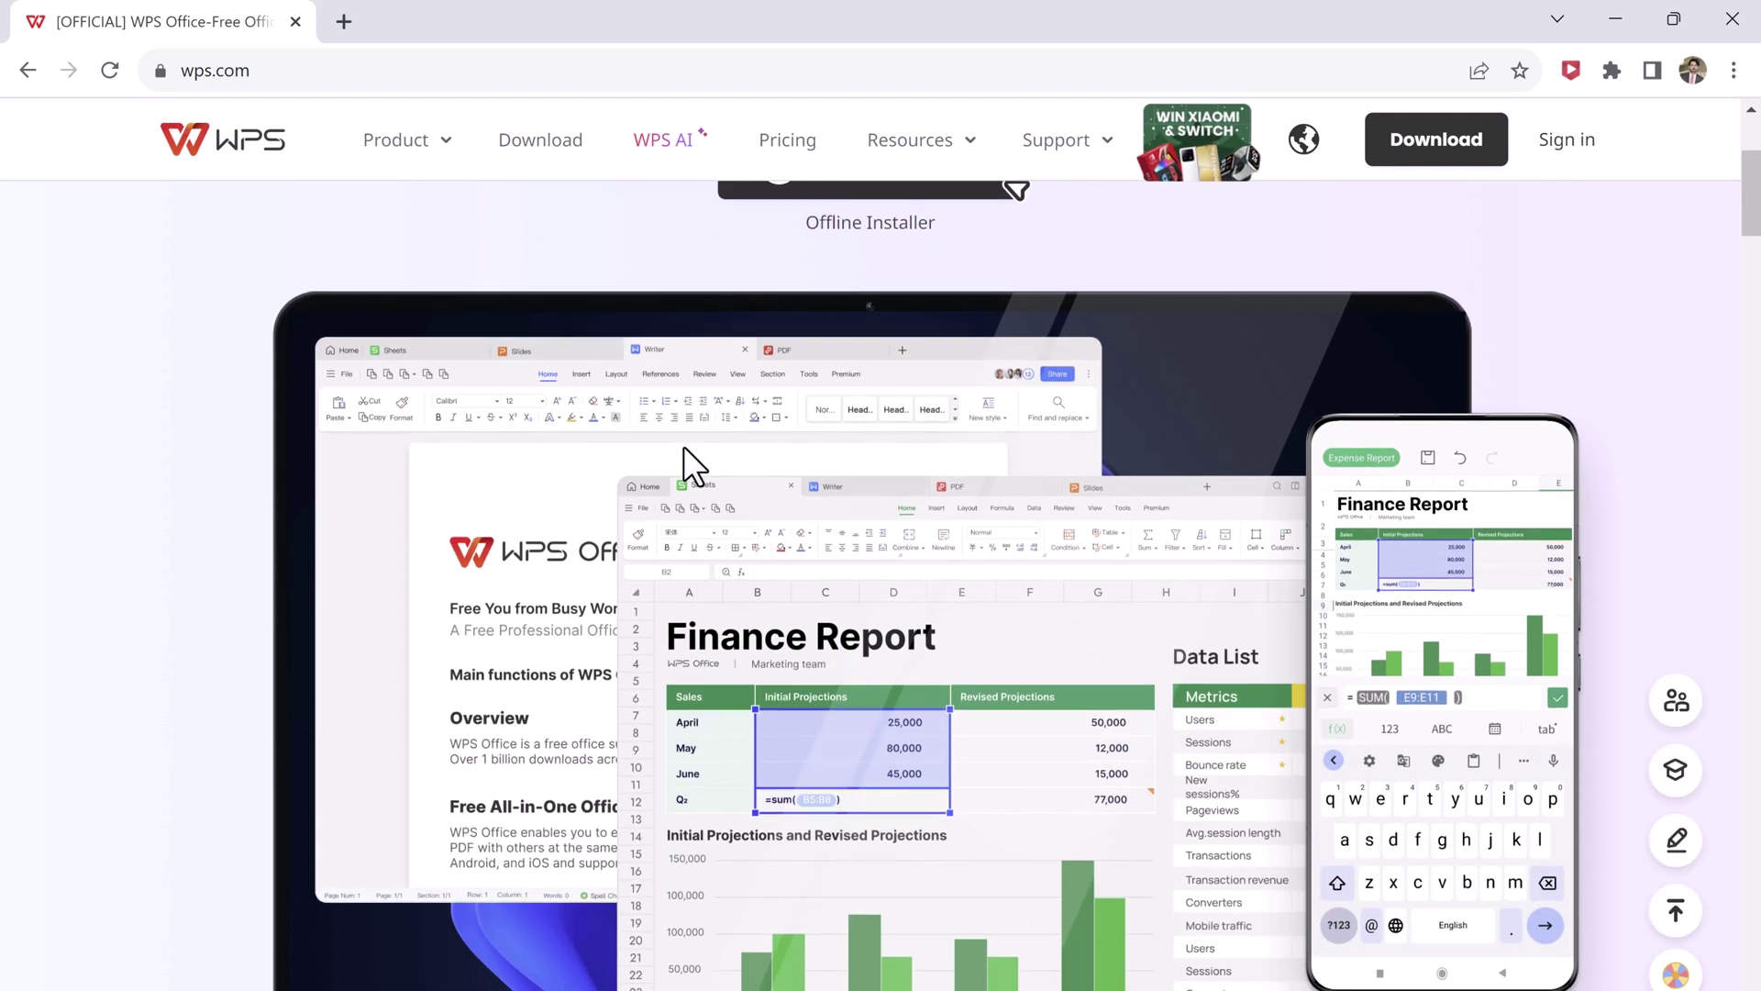
scroll(682, 443, down, 1)
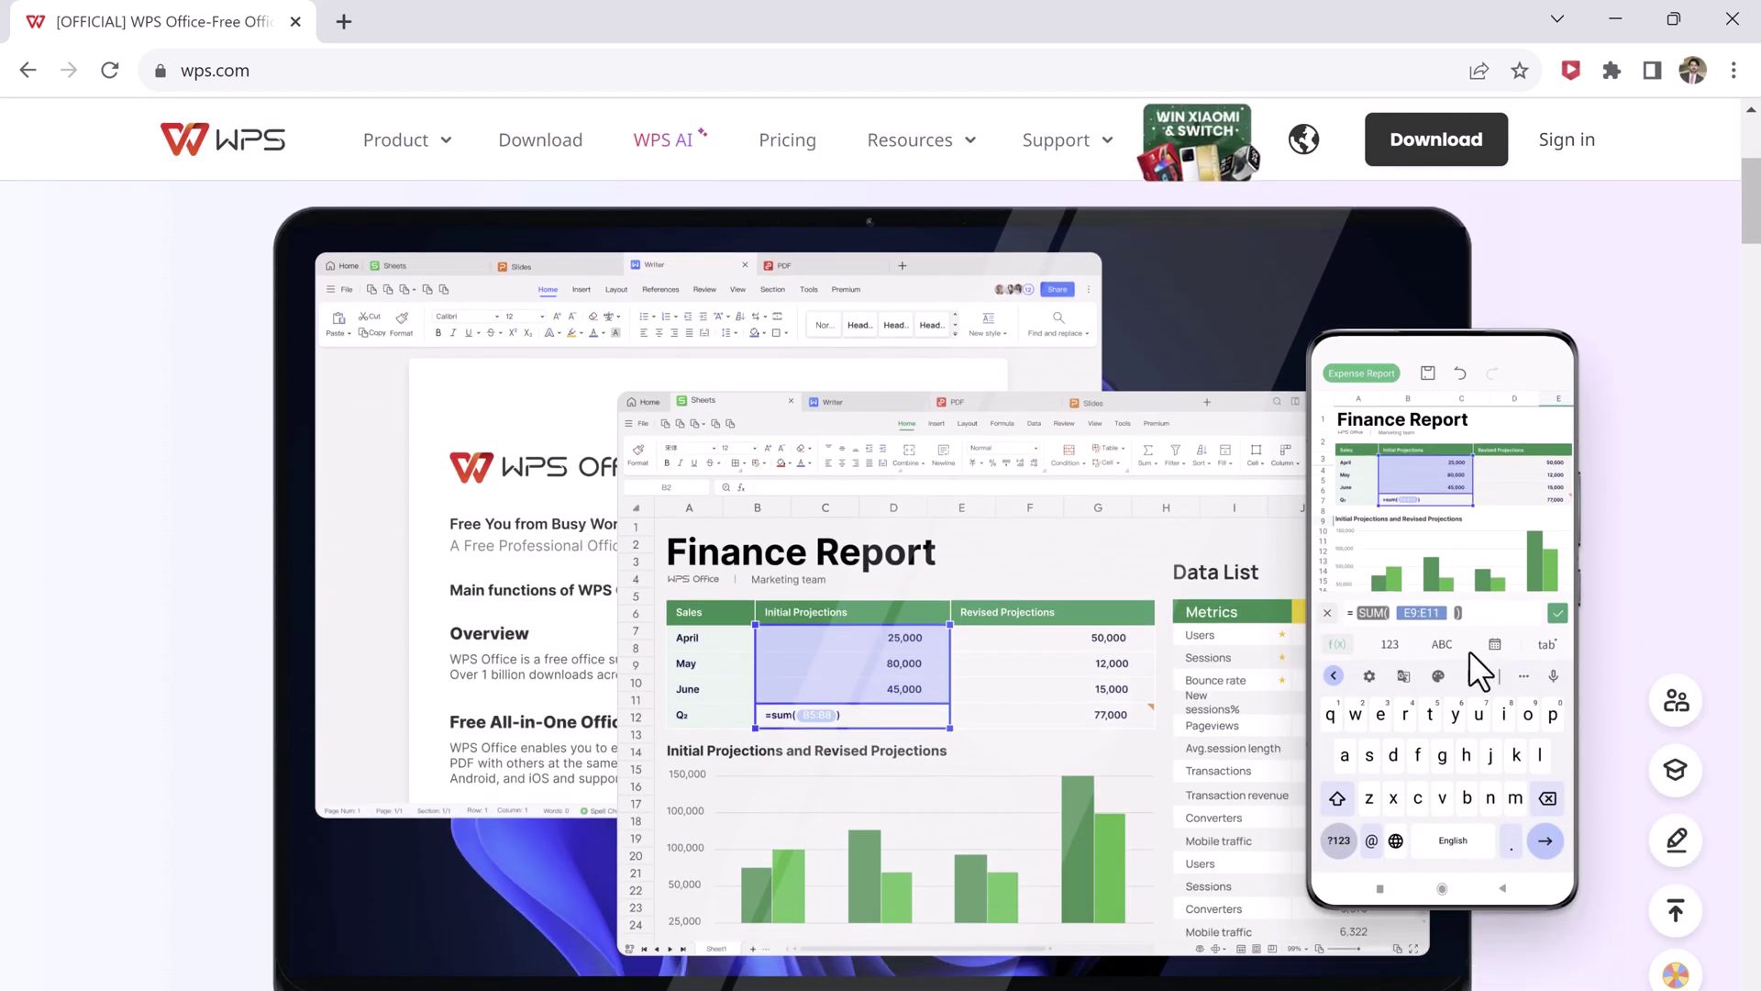
scroll(1275, 607, down, 10)
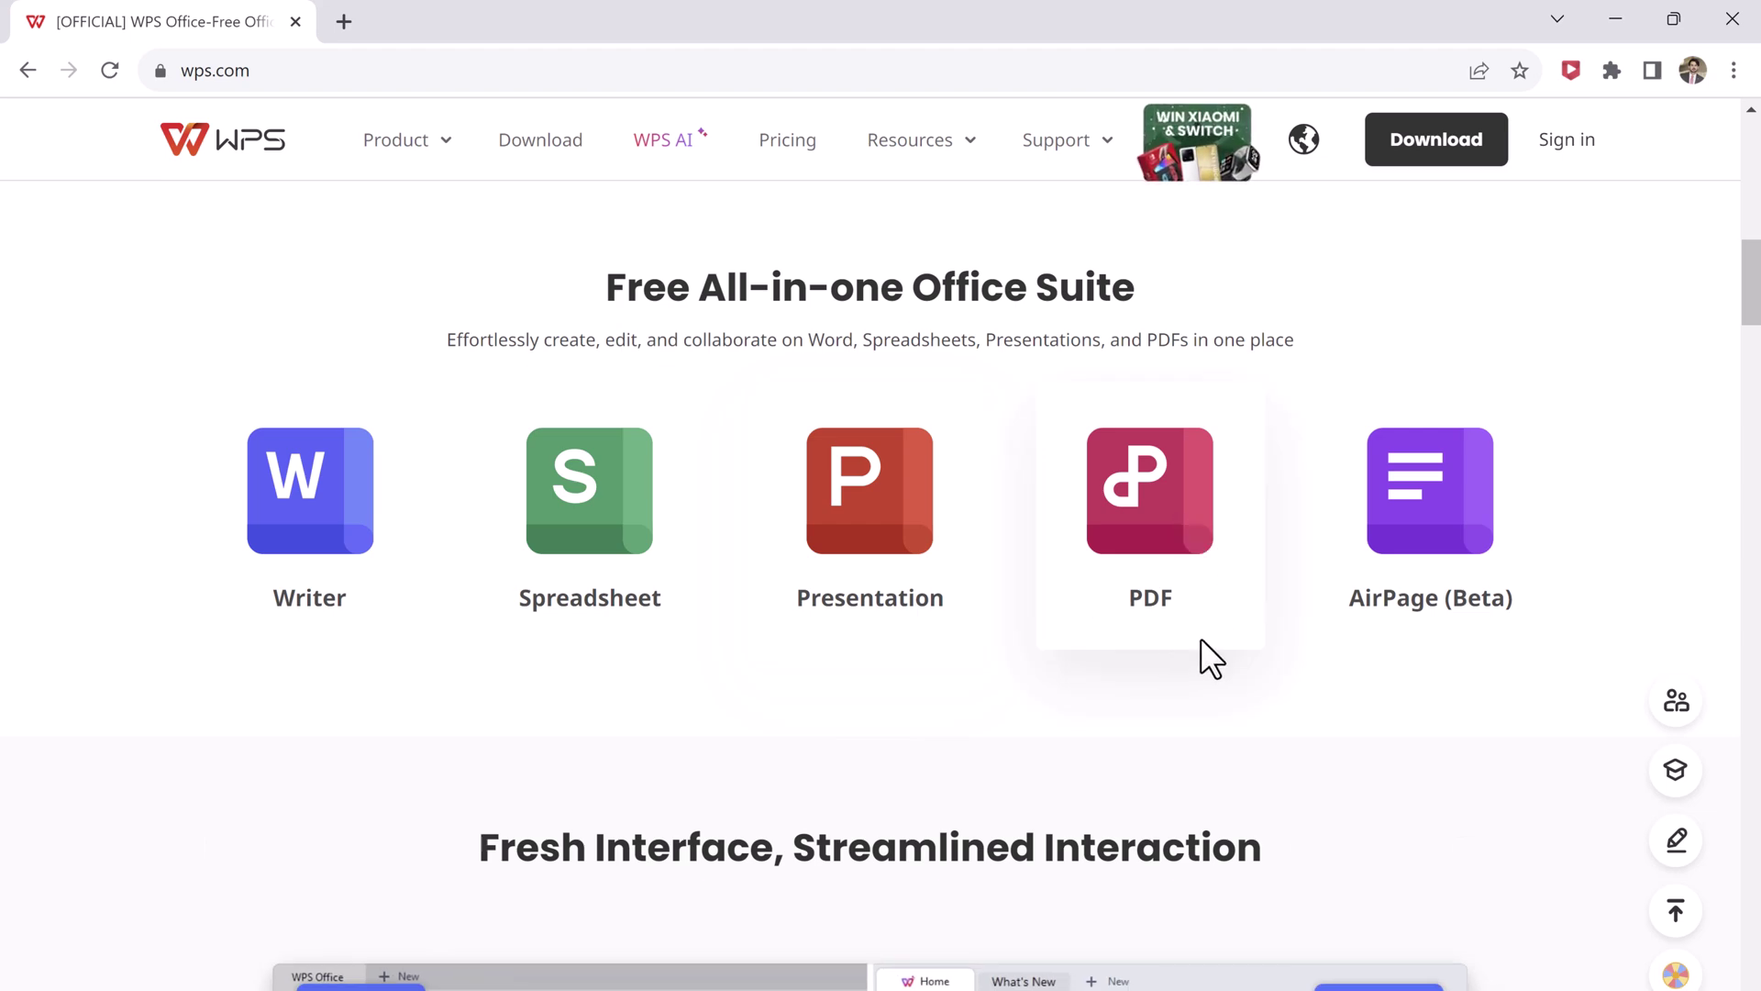
scroll(1200, 633, down, 1)
scroll(1196, 620, down, 7)
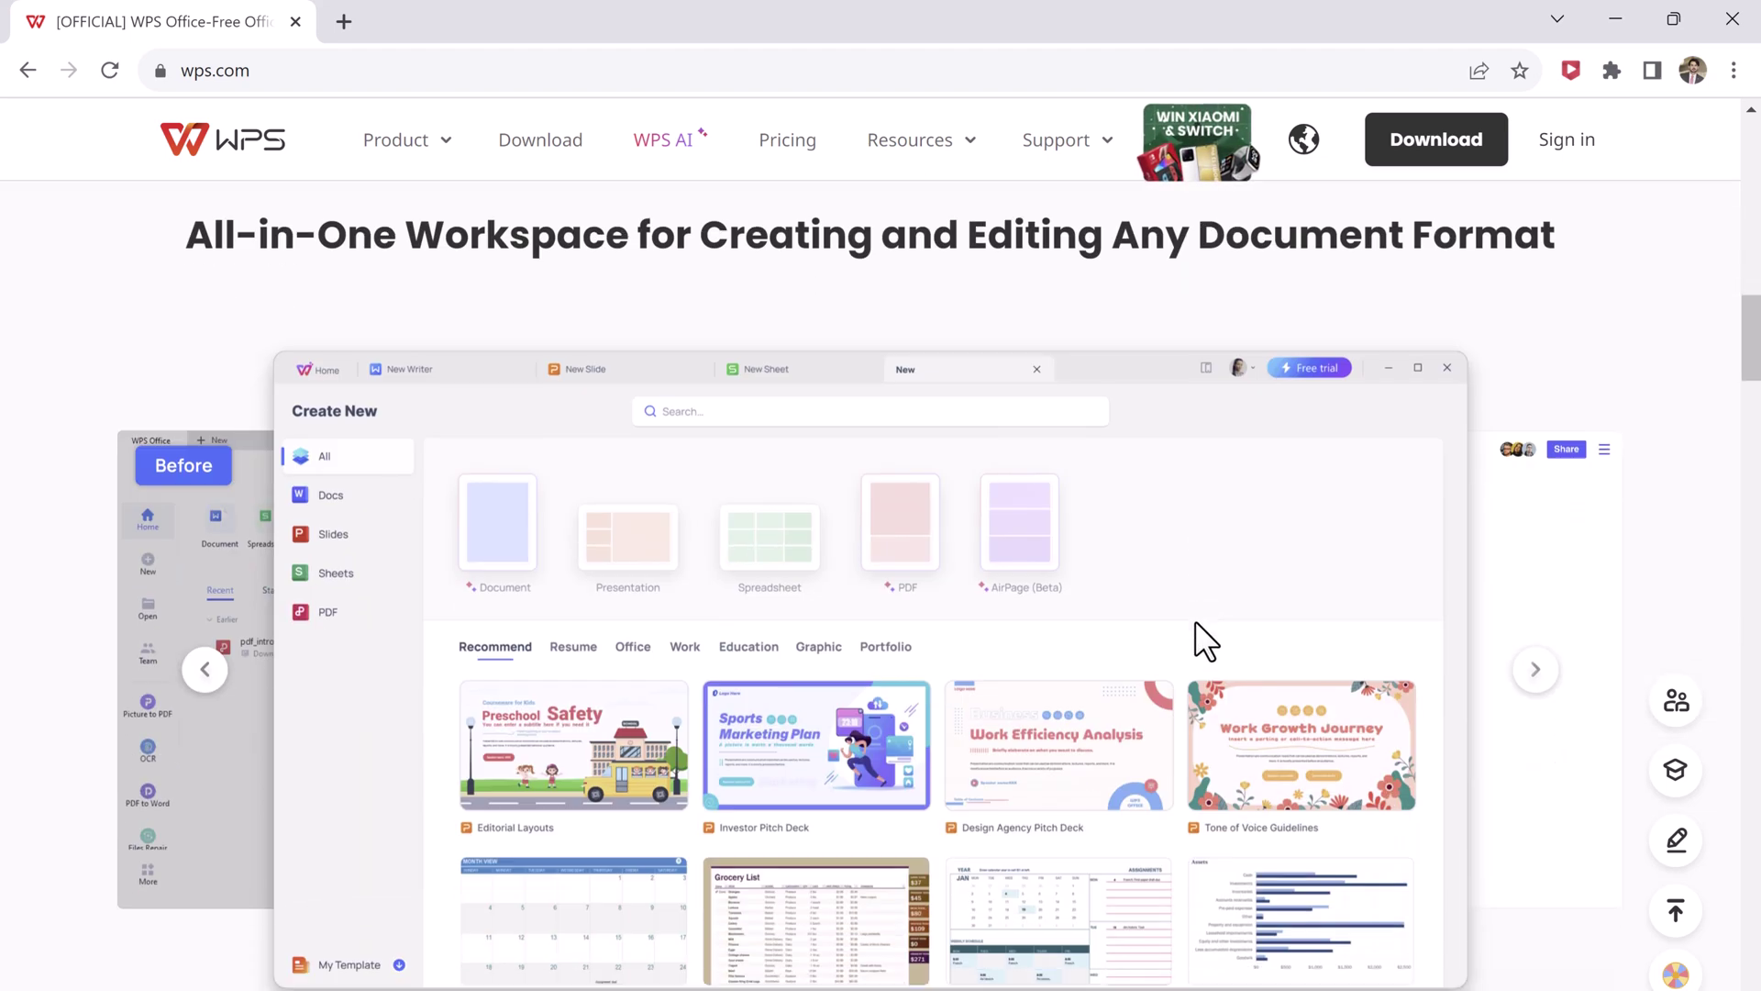
scroll(1037, 616, down, 17)
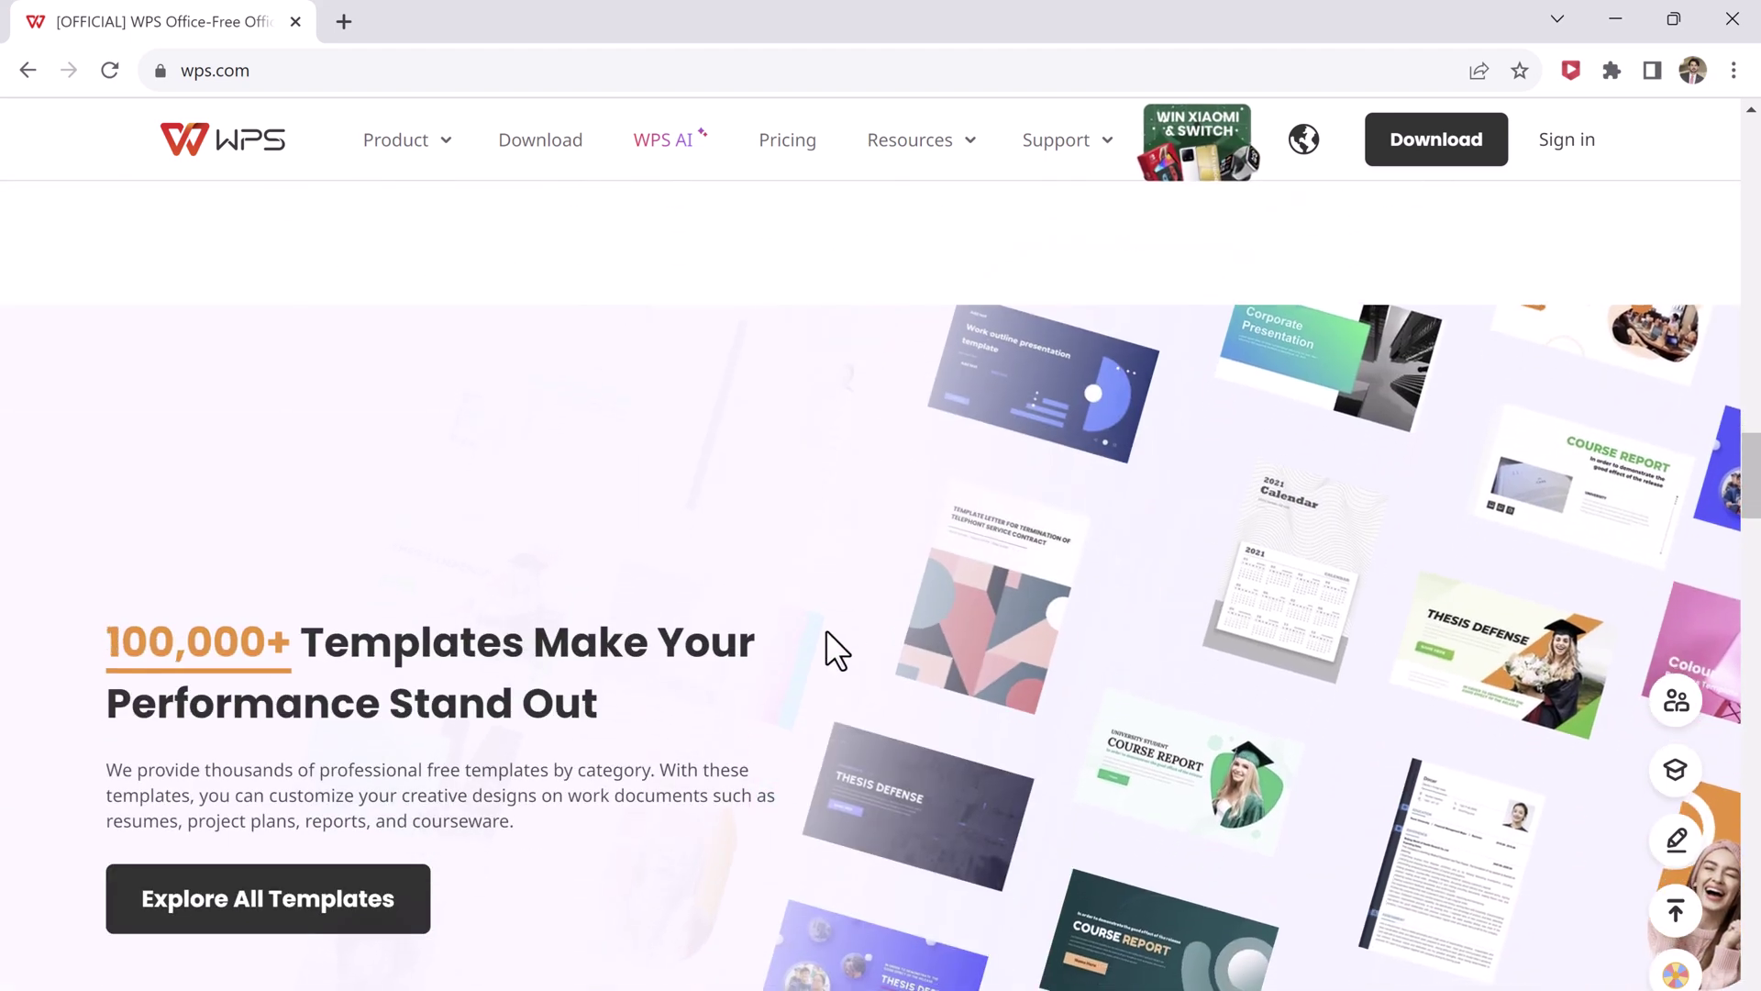
scroll(1423, 706, down, 2)
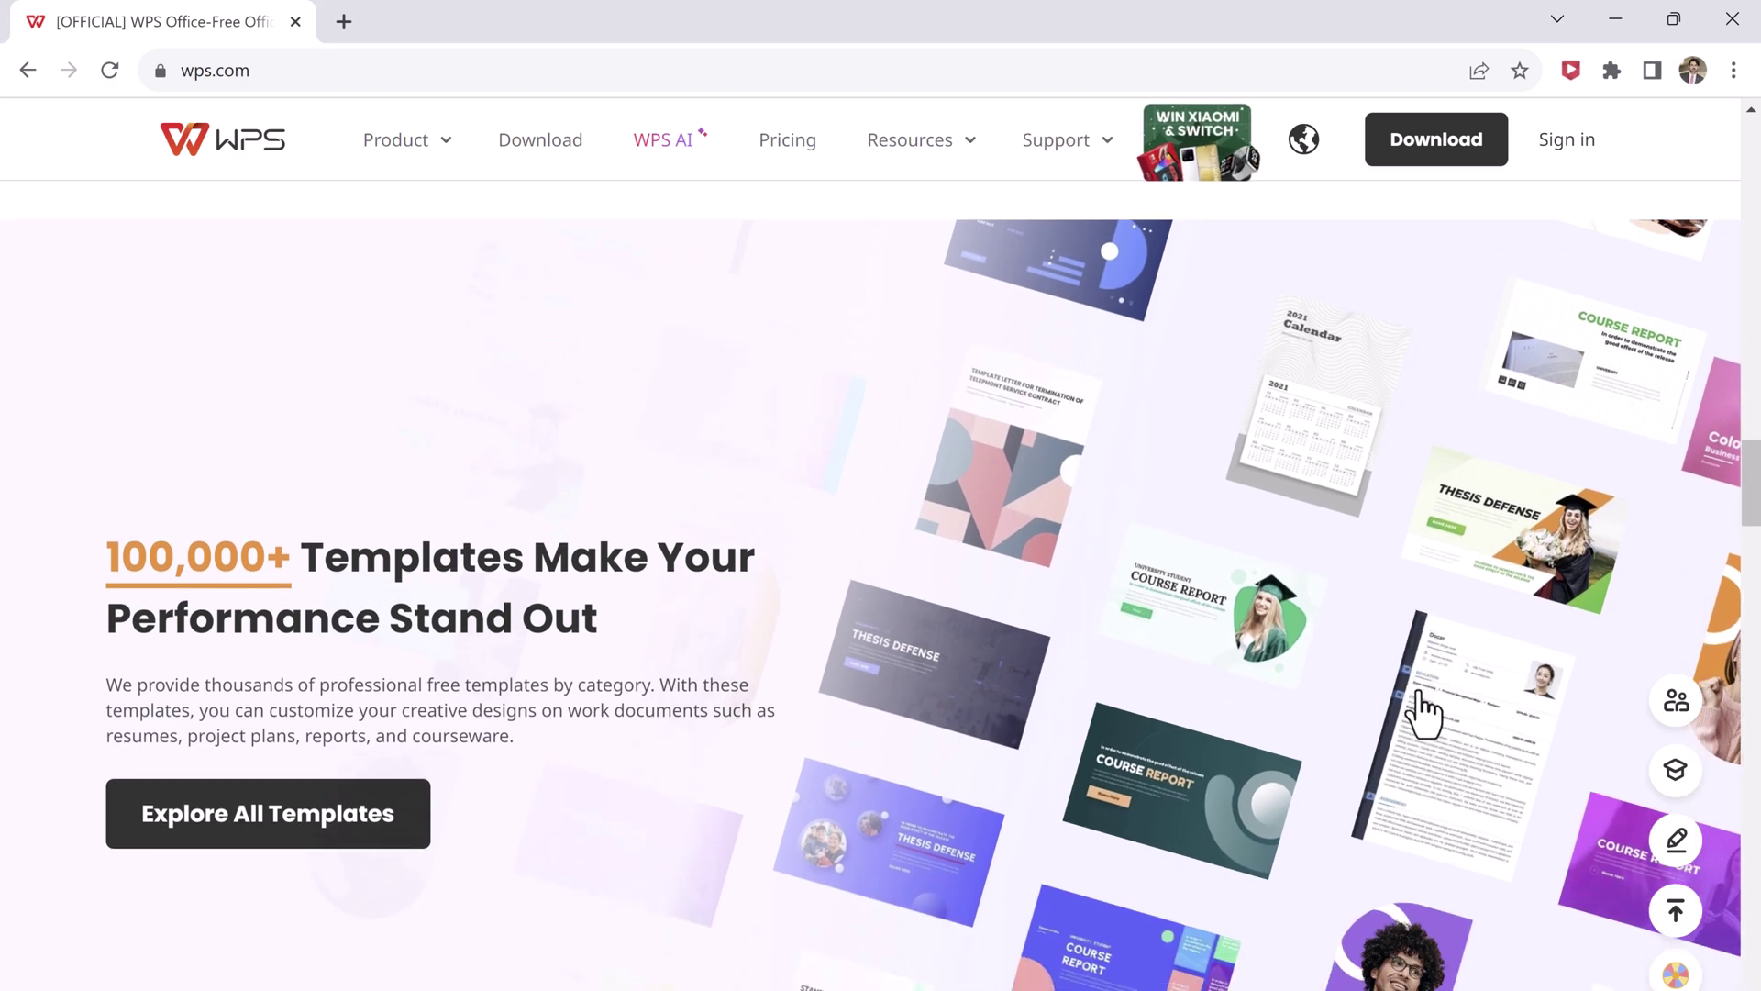
scroll(767, 496, up, 8)
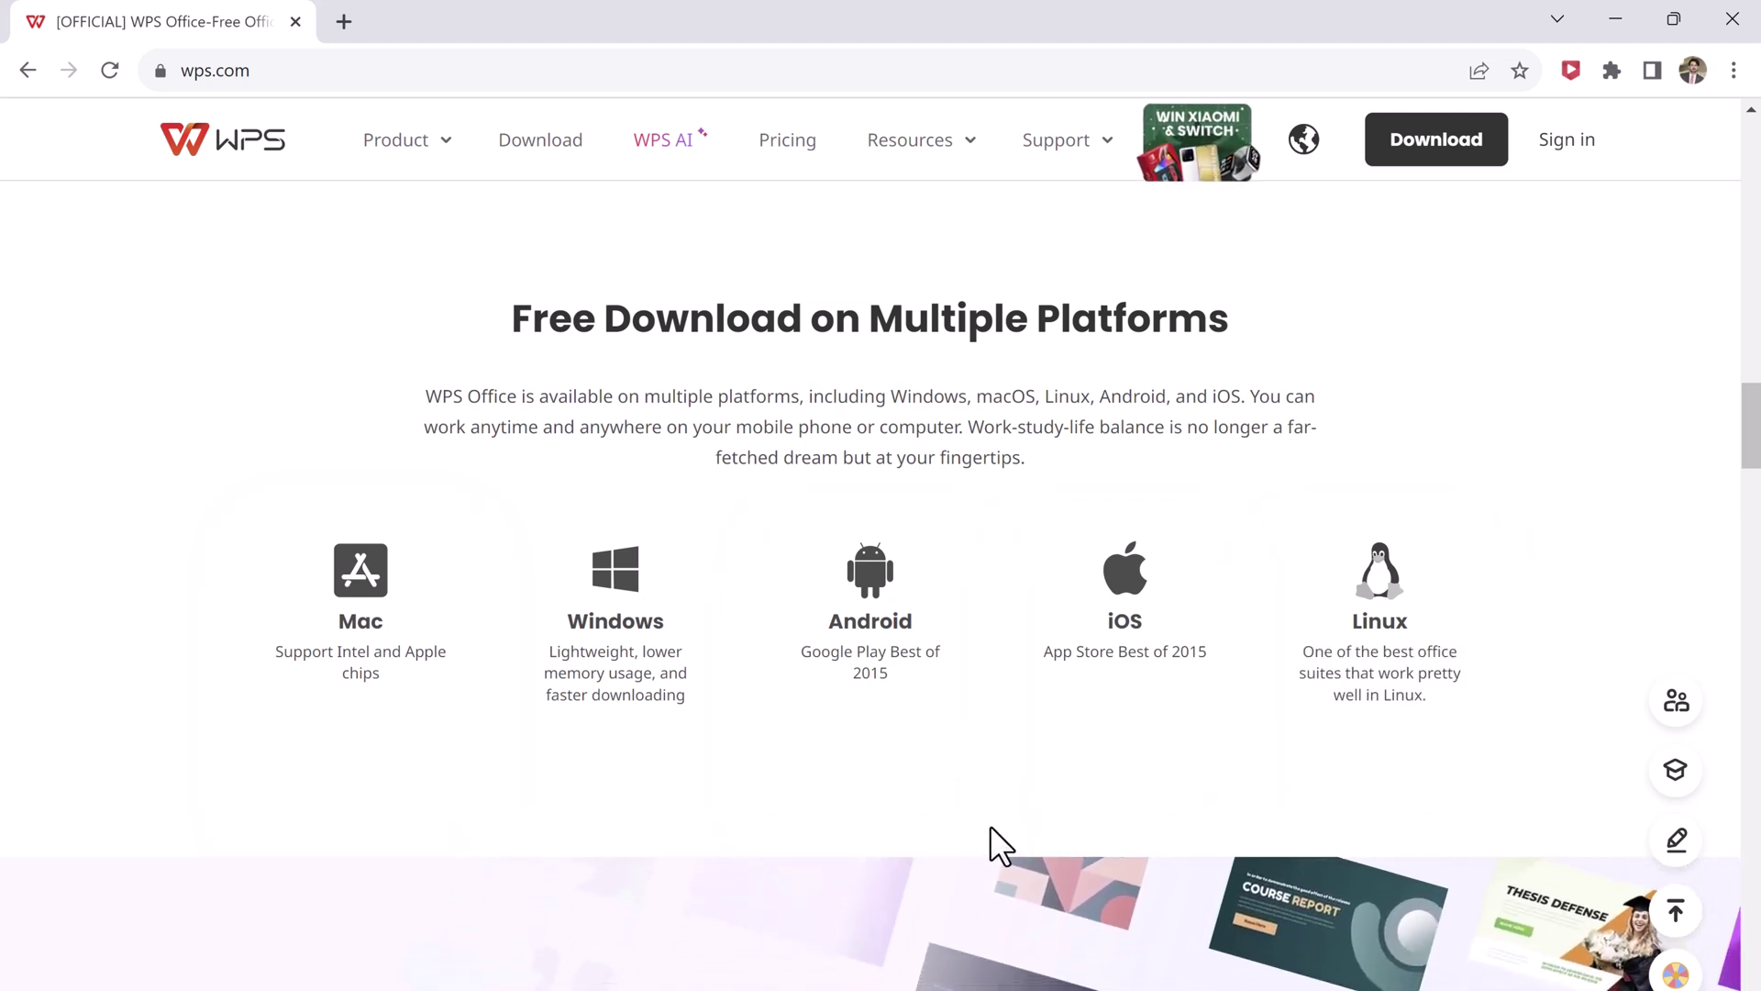
mouse_move(1478, 770)
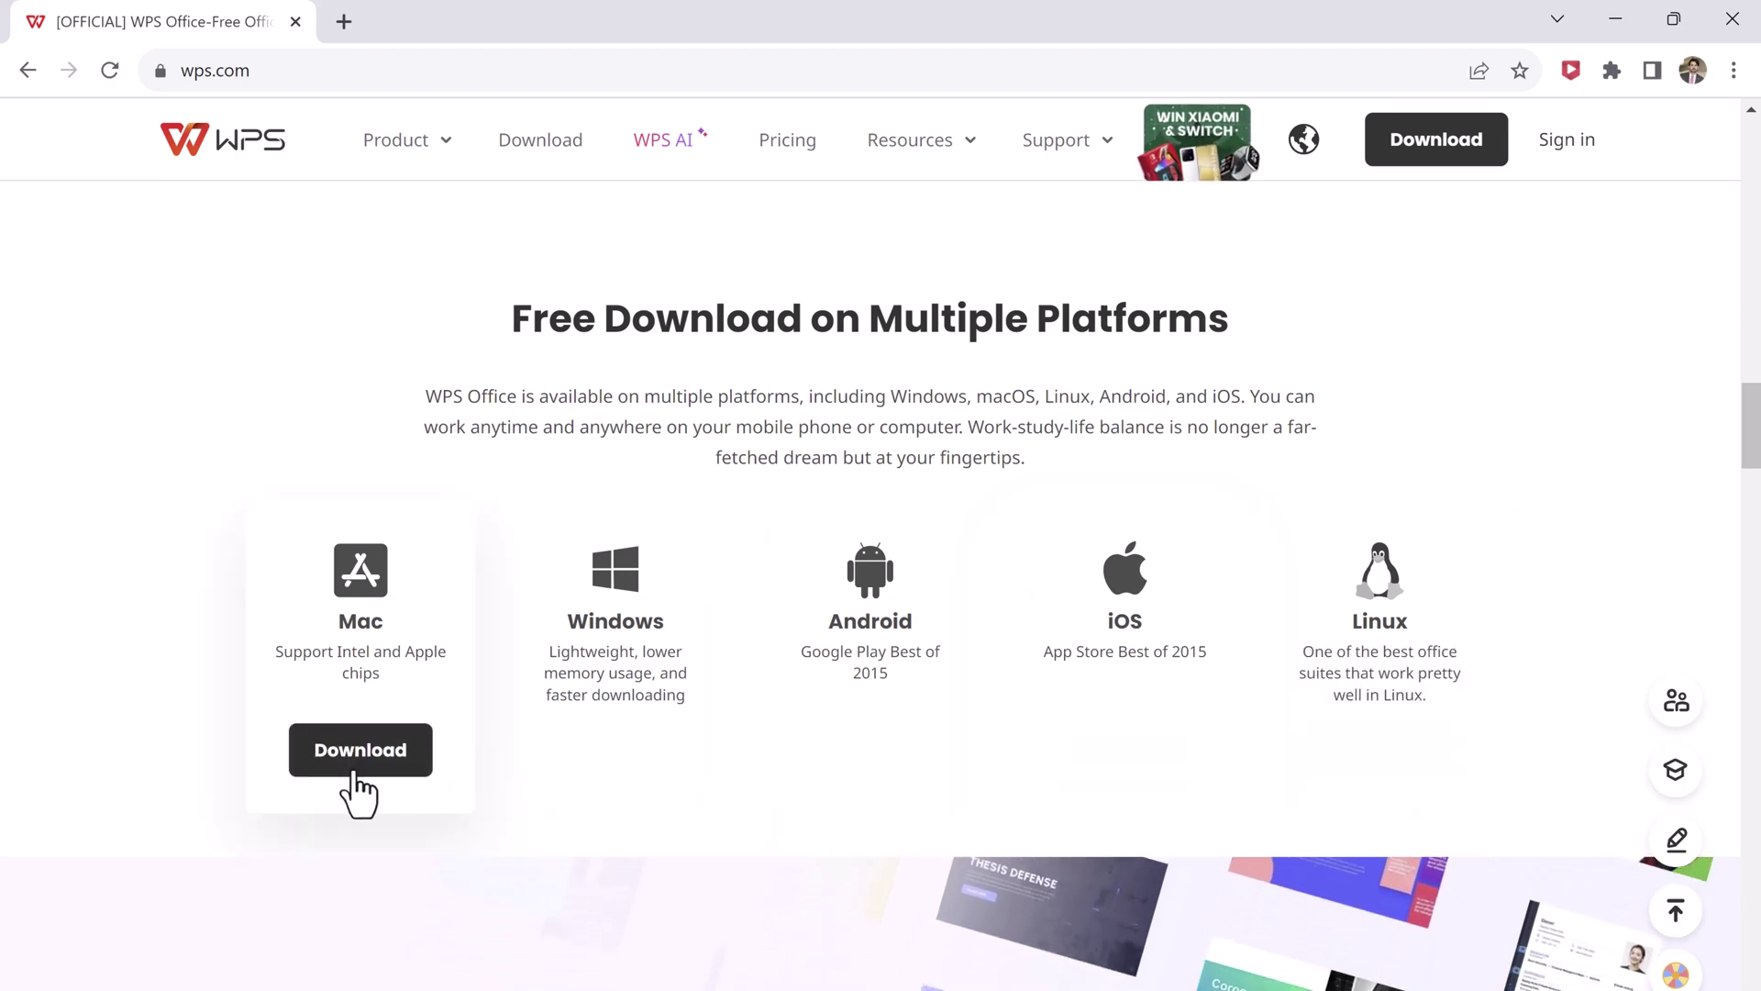
scroll(1189, 559, up, 4)
scroll(1195, 576, up, 5)
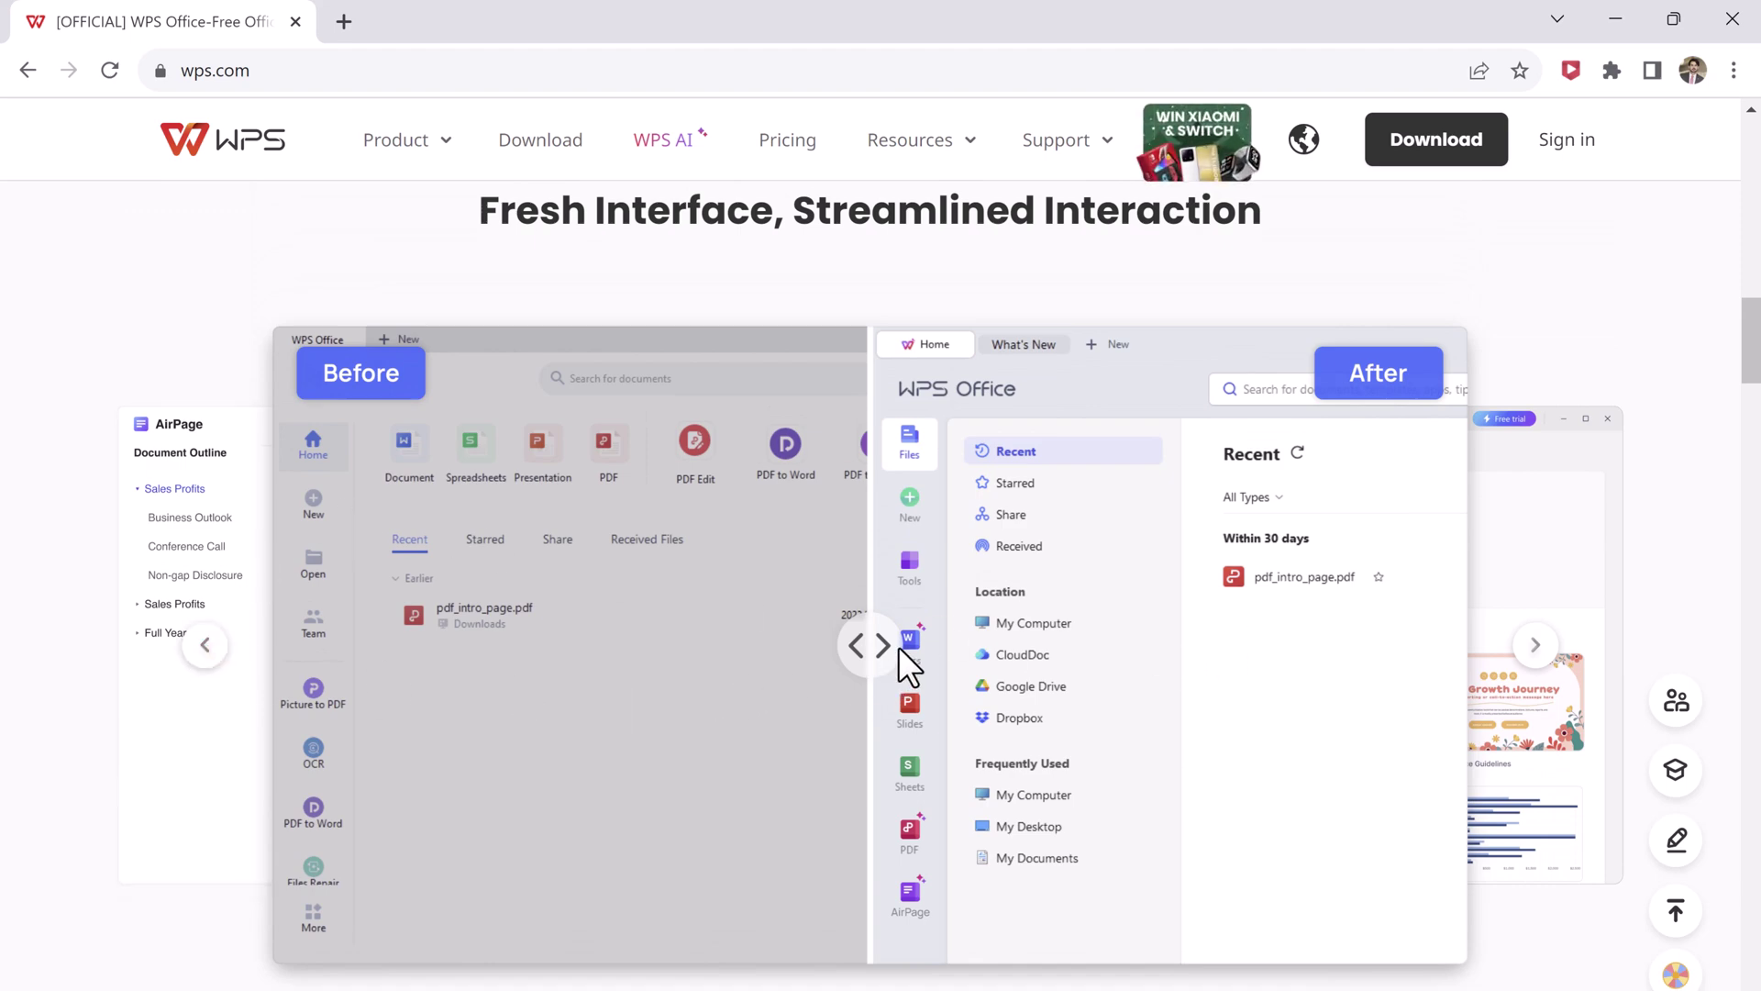
scroll(896, 642, up, 10)
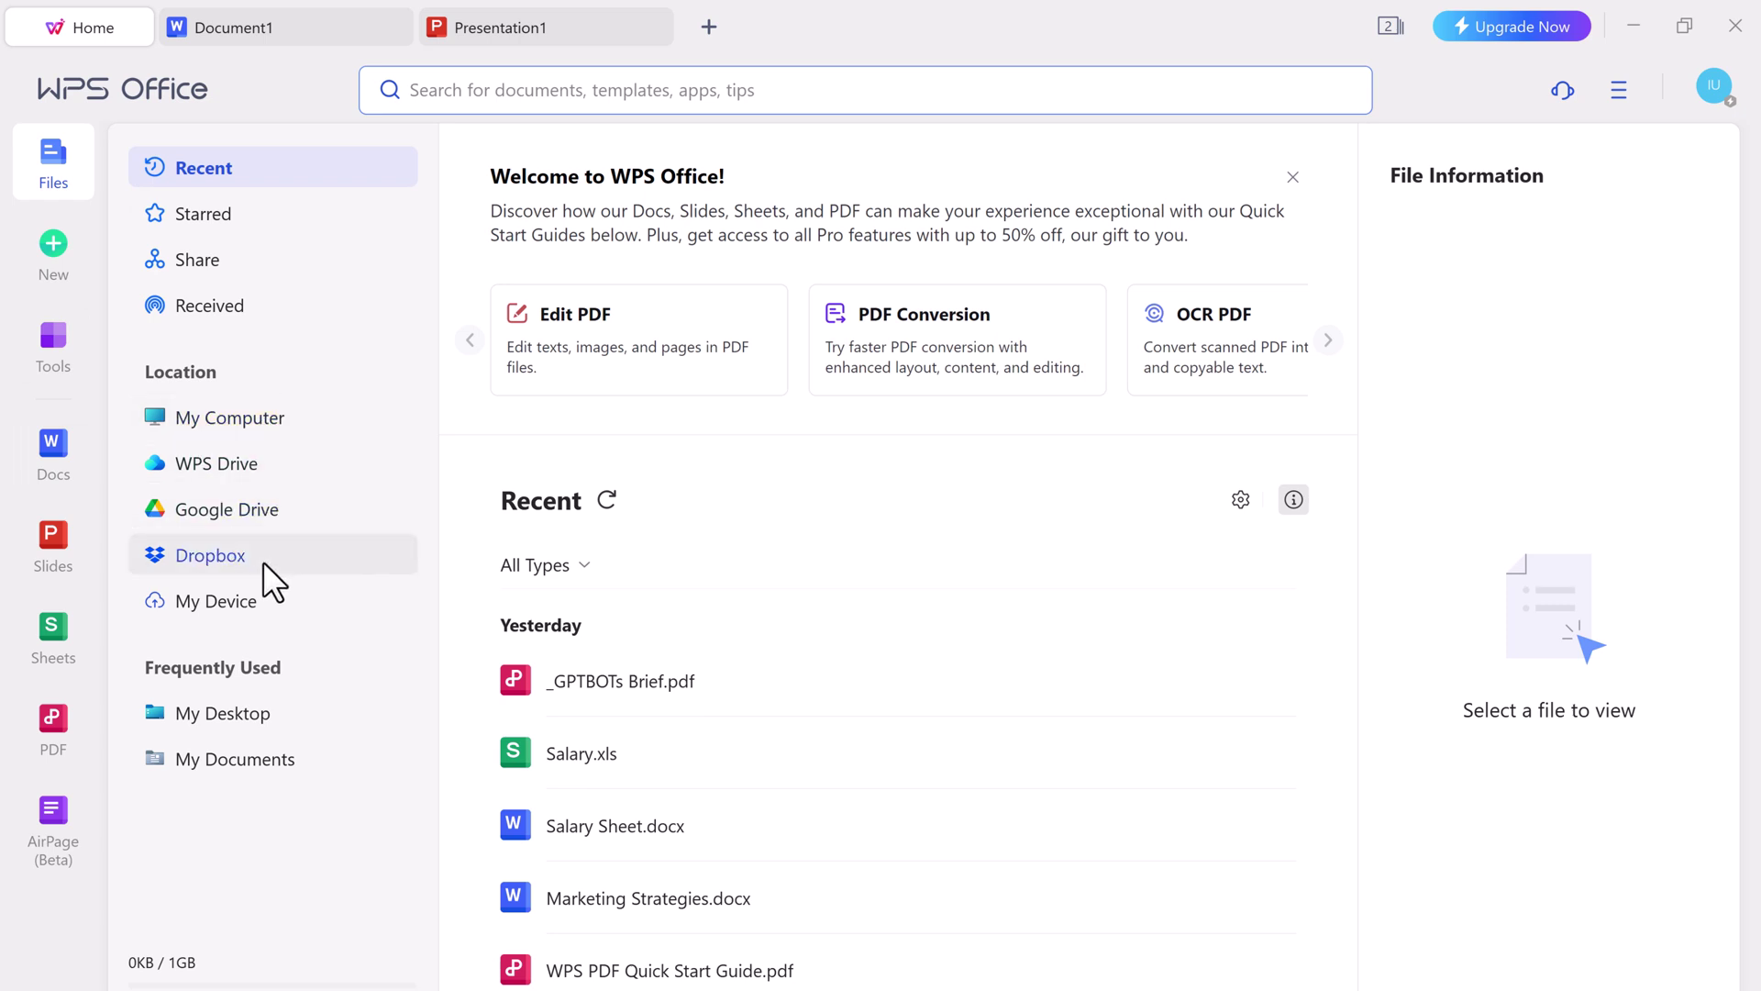
Check the files stored in WPS Drive, then open the Create New template page
click(361, 485)
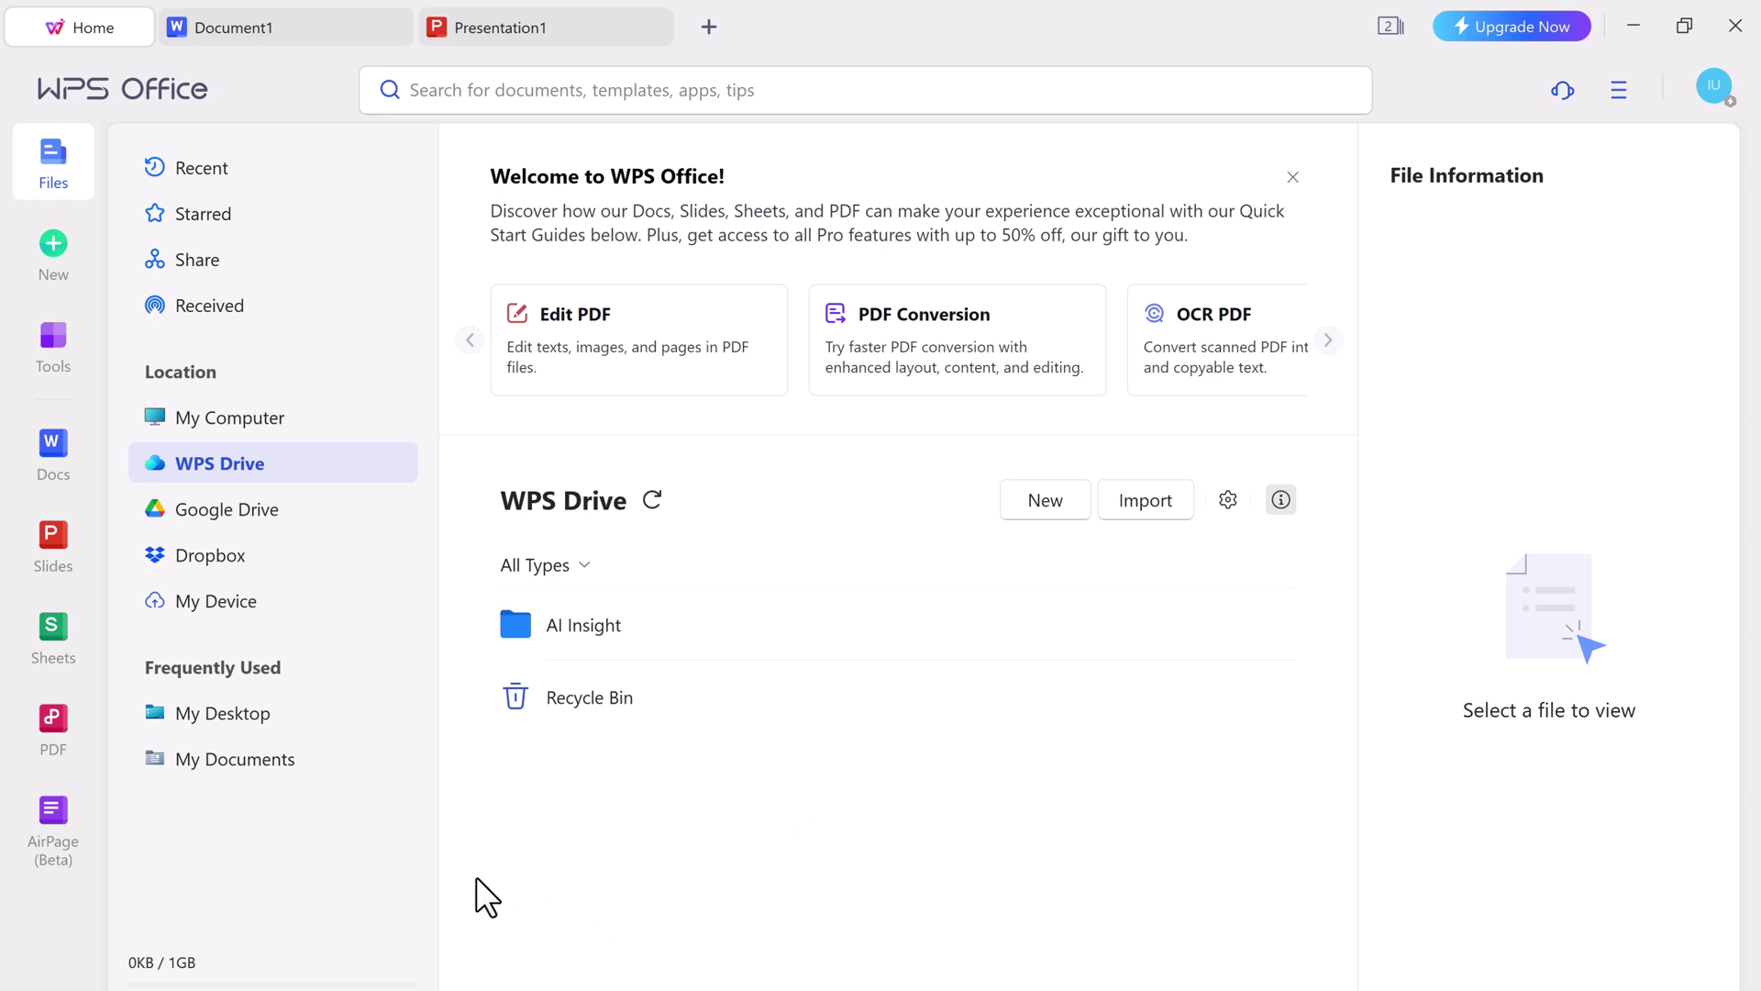
mouse_move(373, 668)
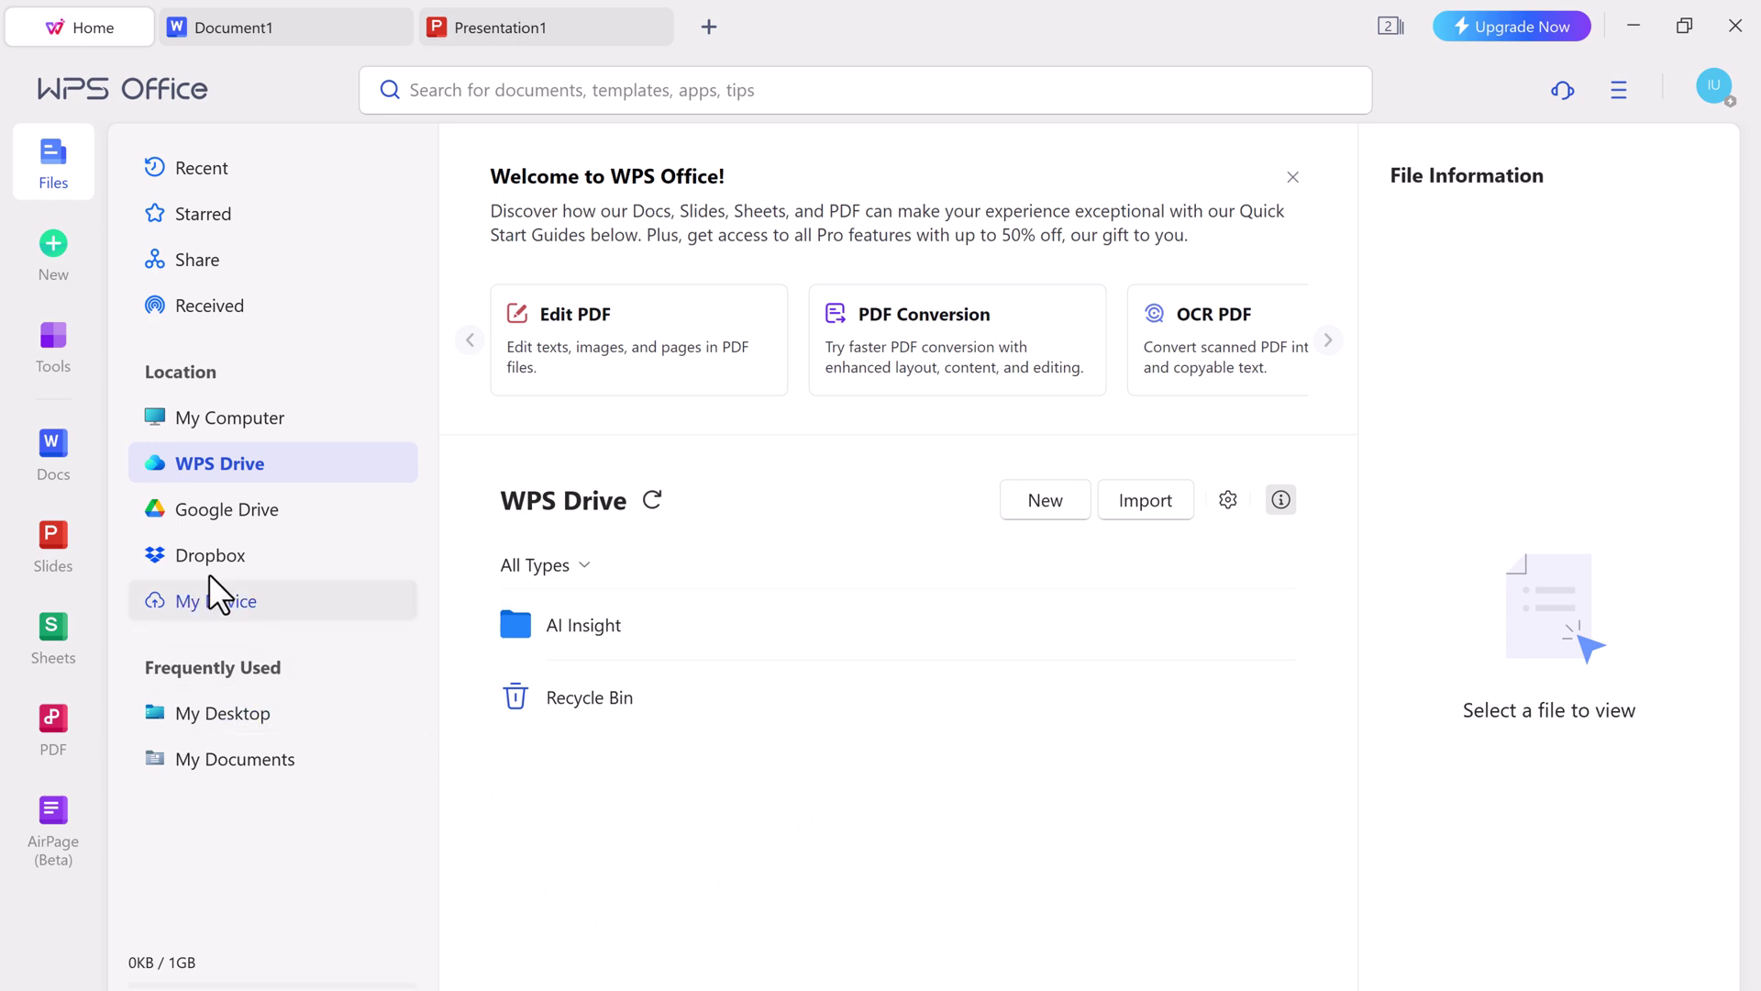
click(64, 277)
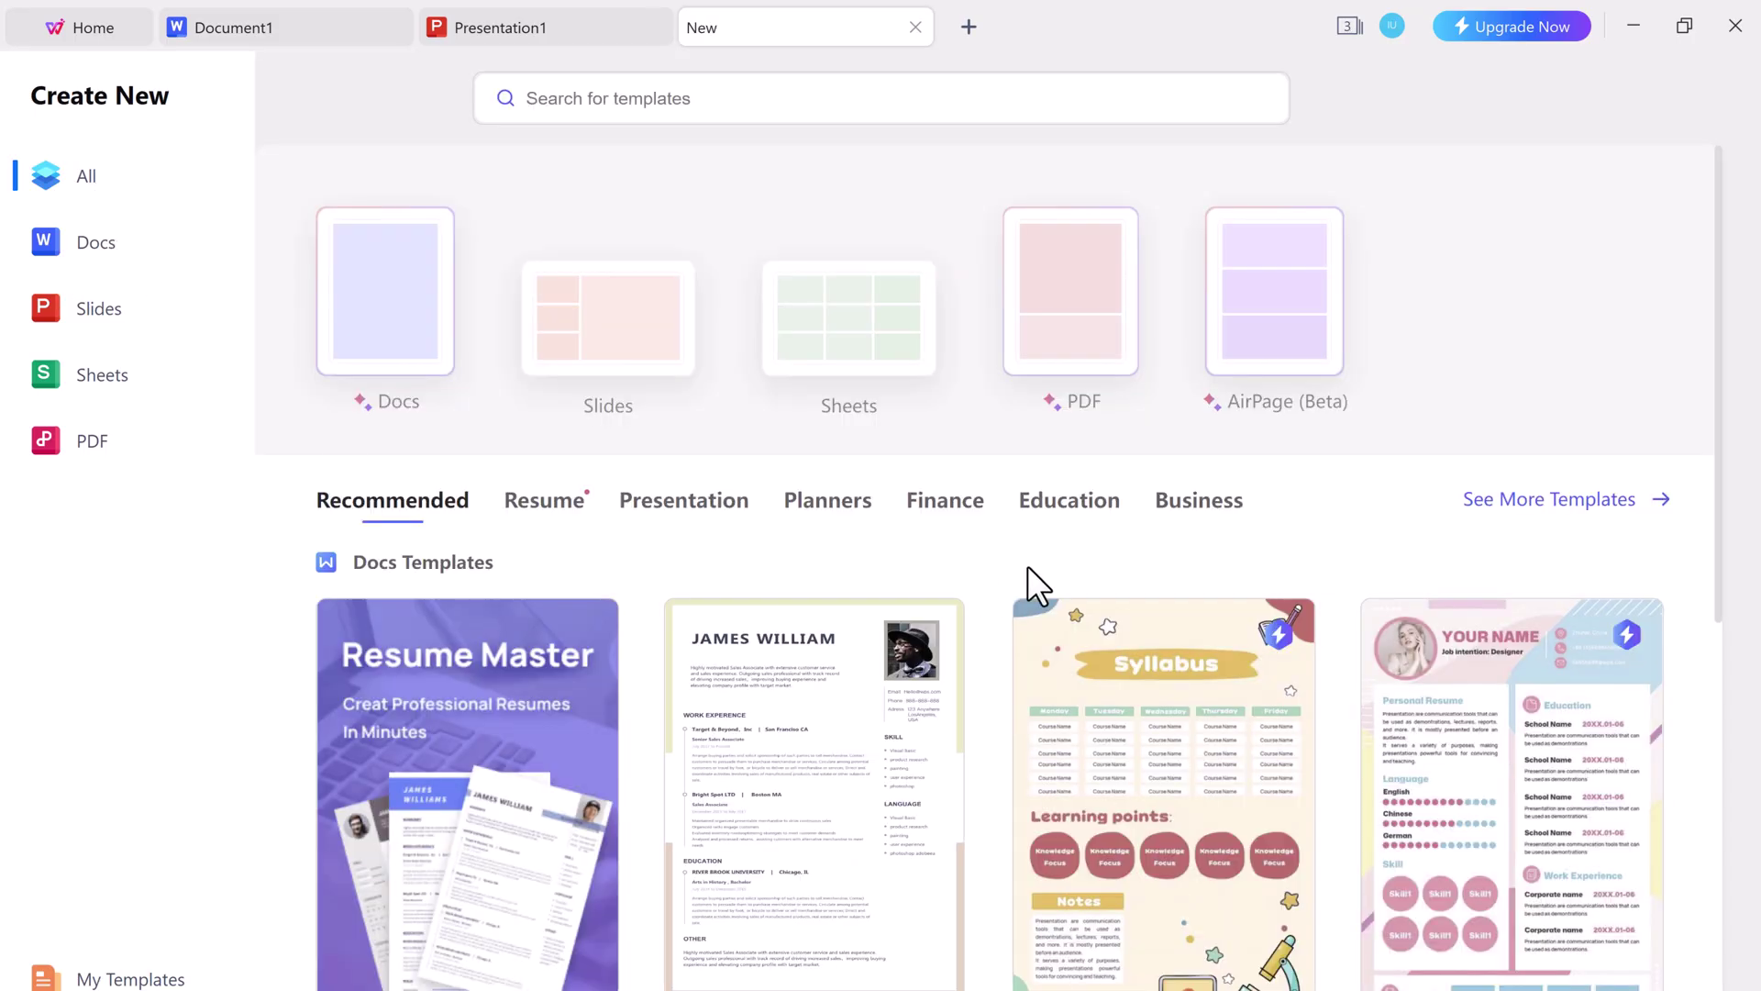
click(112, 246)
click(117, 308)
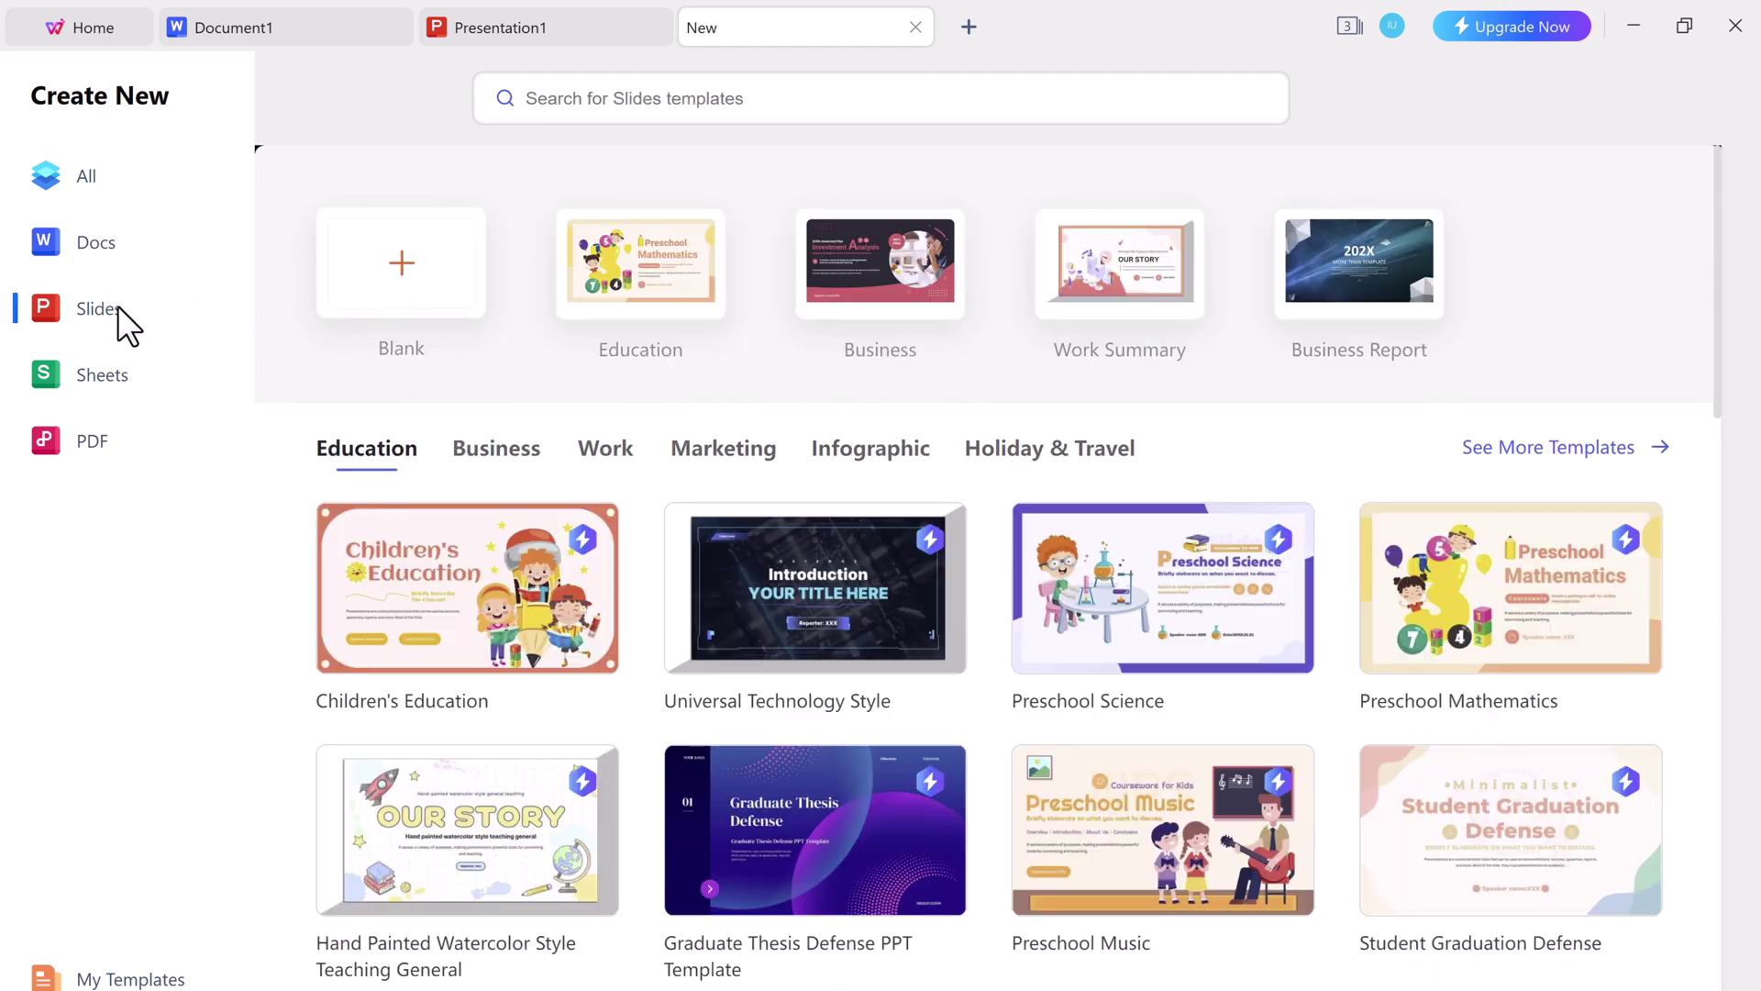
click(129, 381)
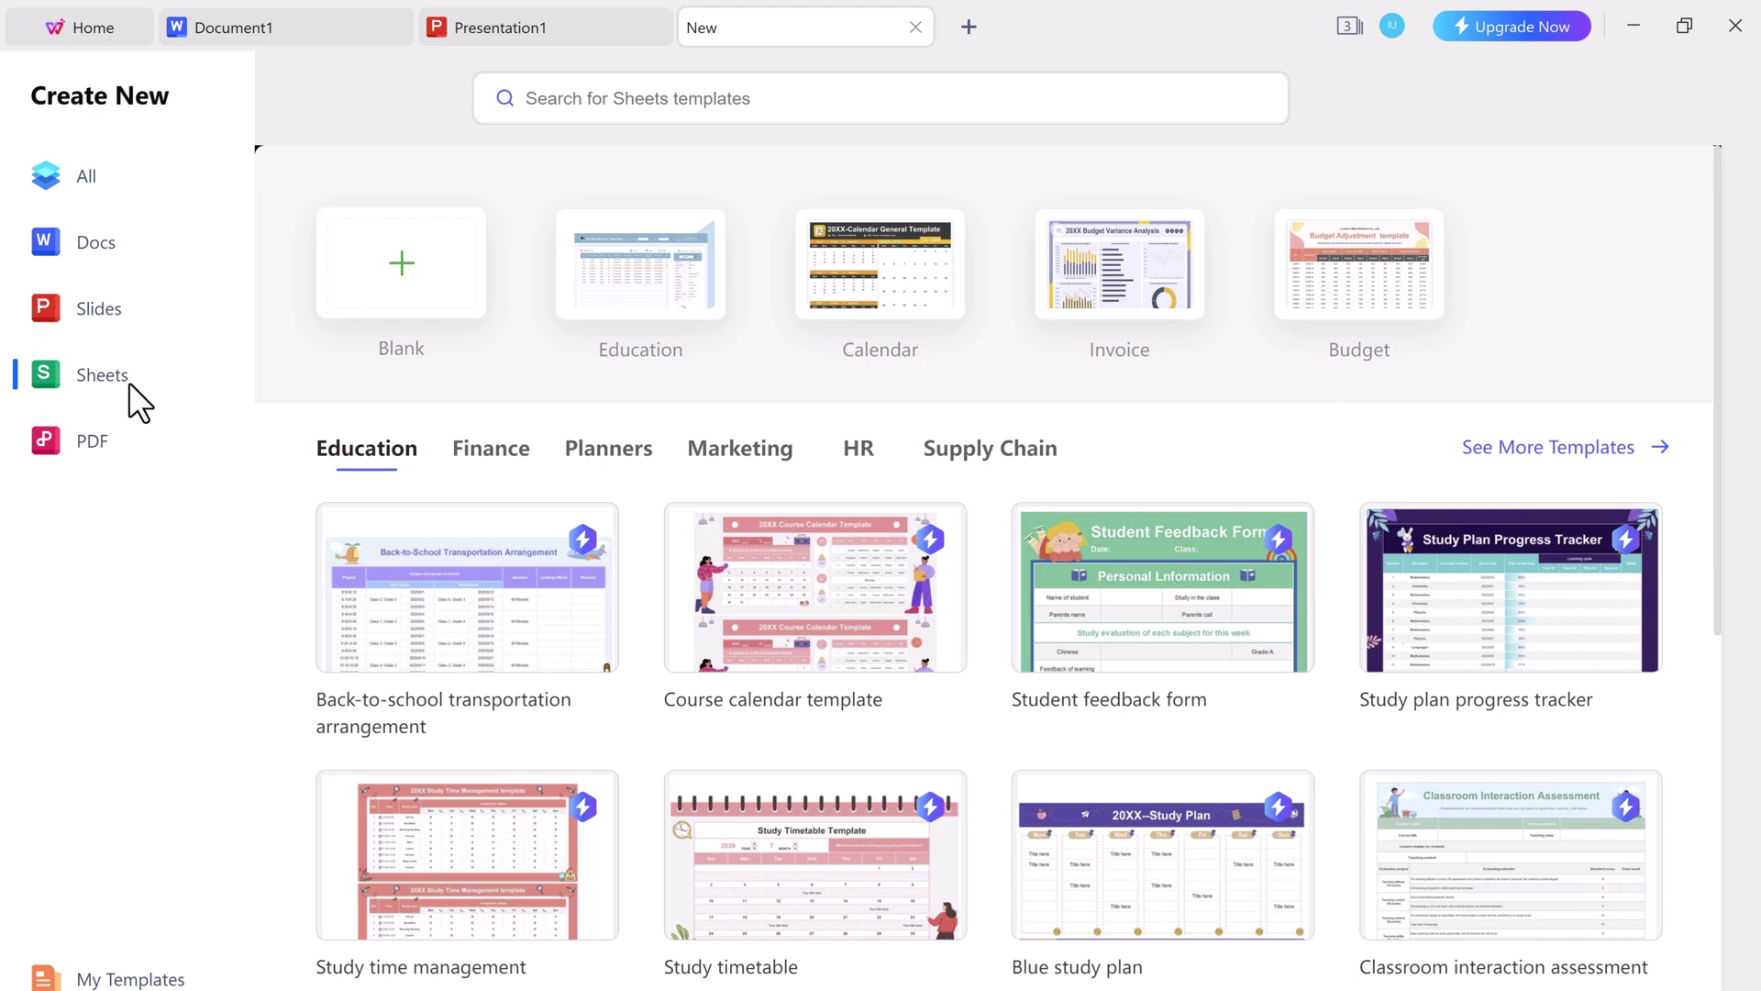
click(142, 437)
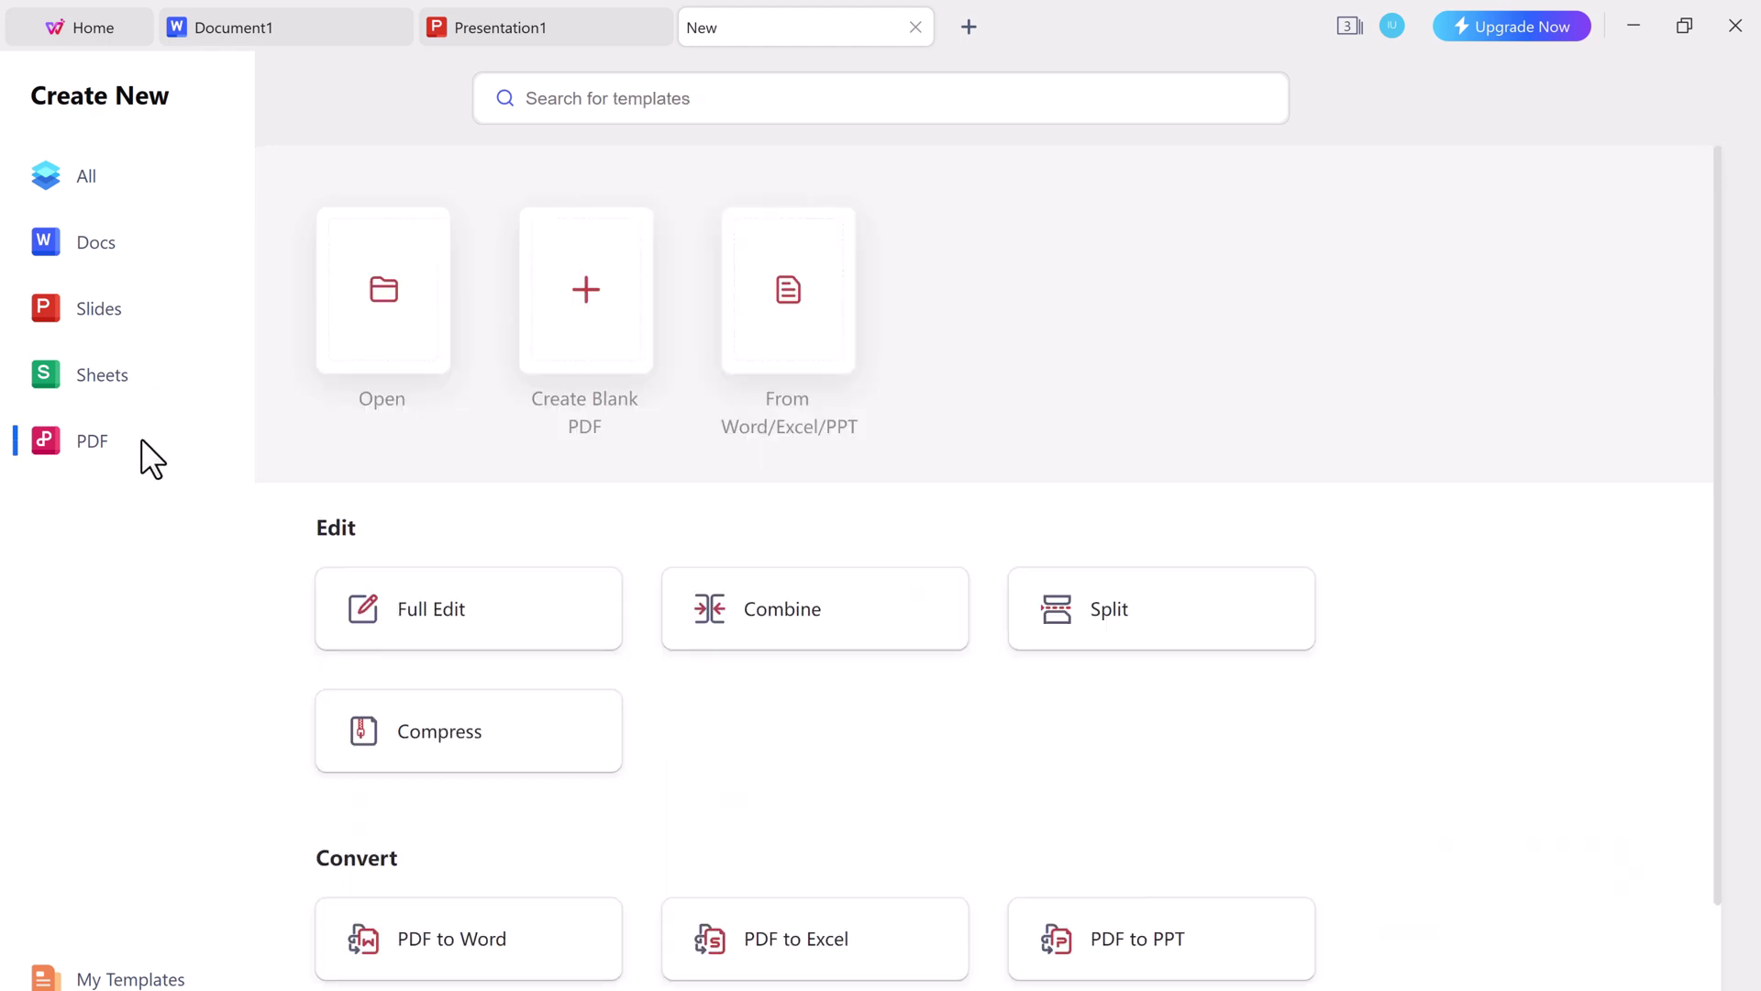
click(128, 179)
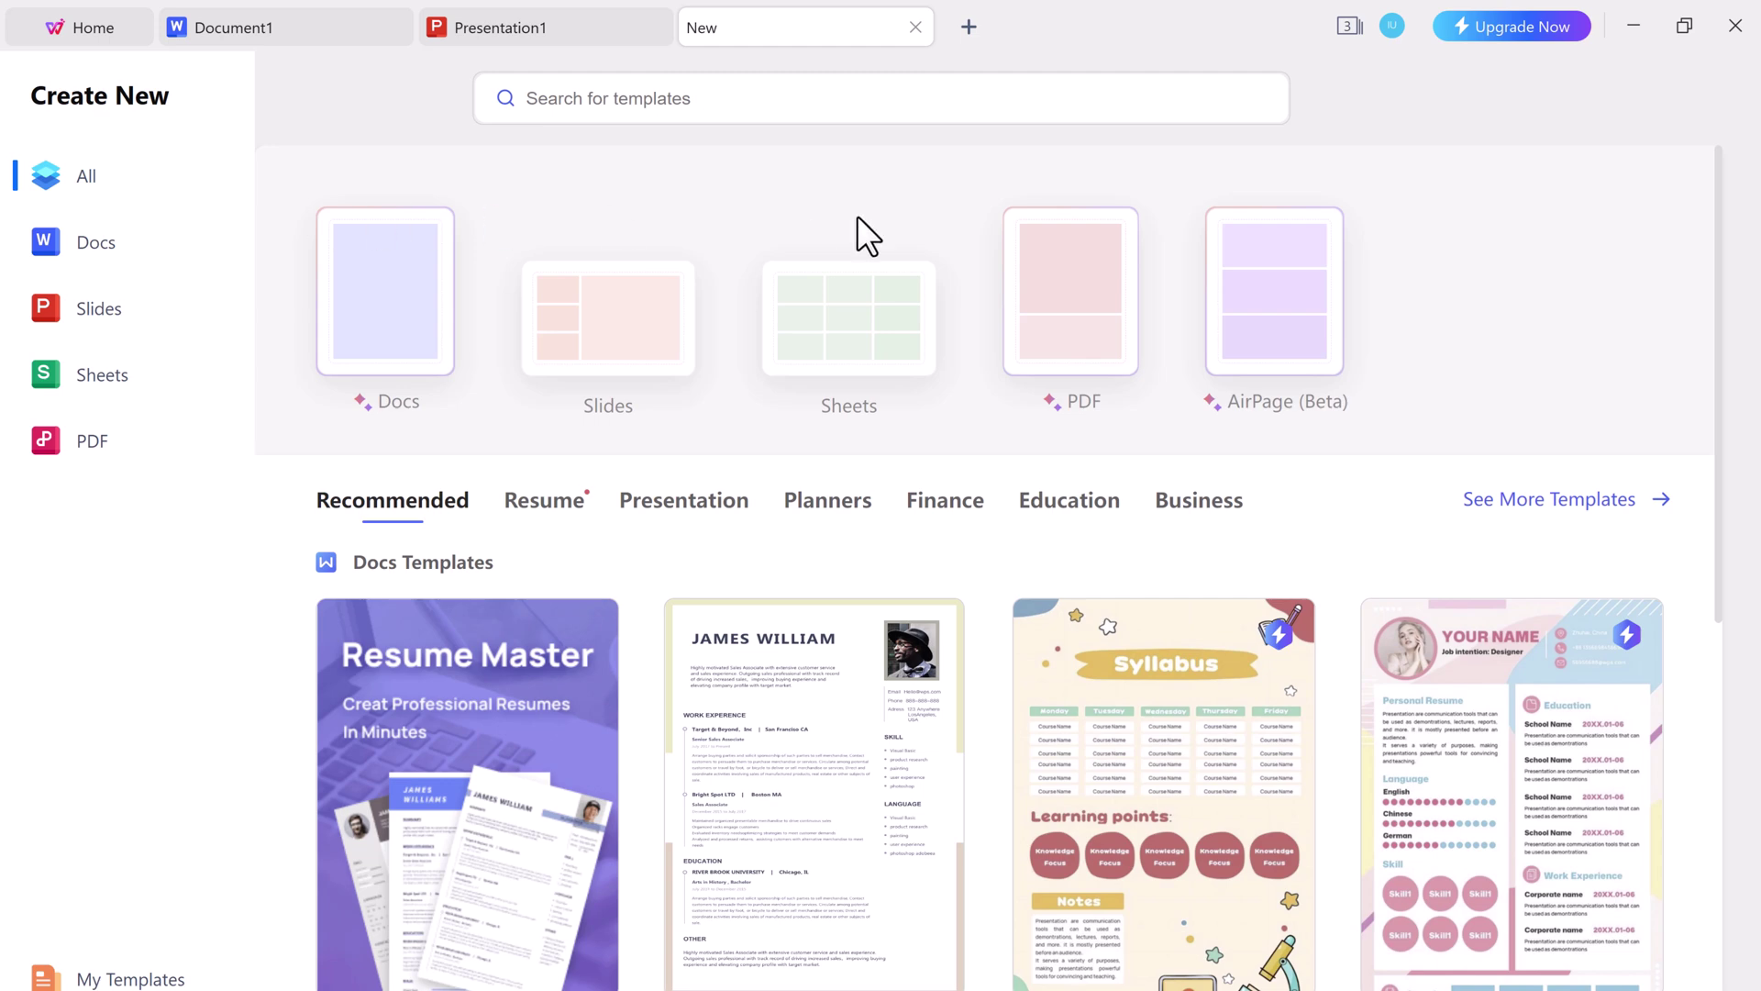
Close the New tab and tour Document1's Page Layout, References, Review, Home and Tools ribbon tabs
click(915, 27)
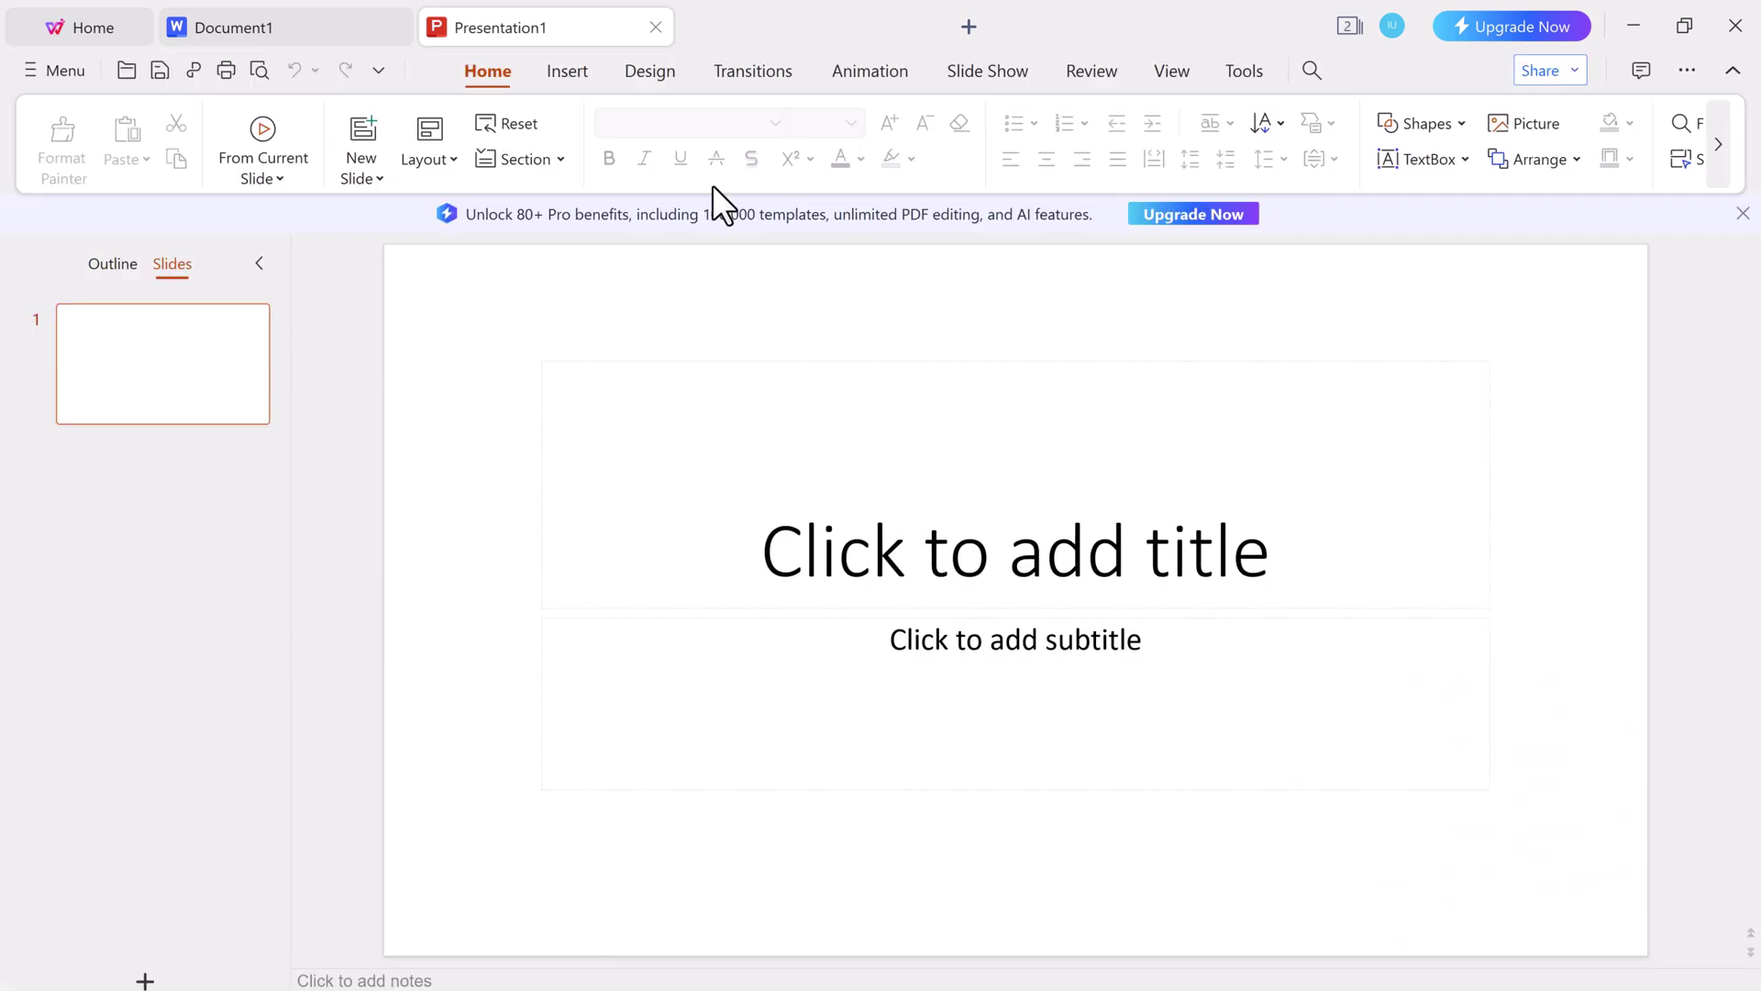
click(323, 35)
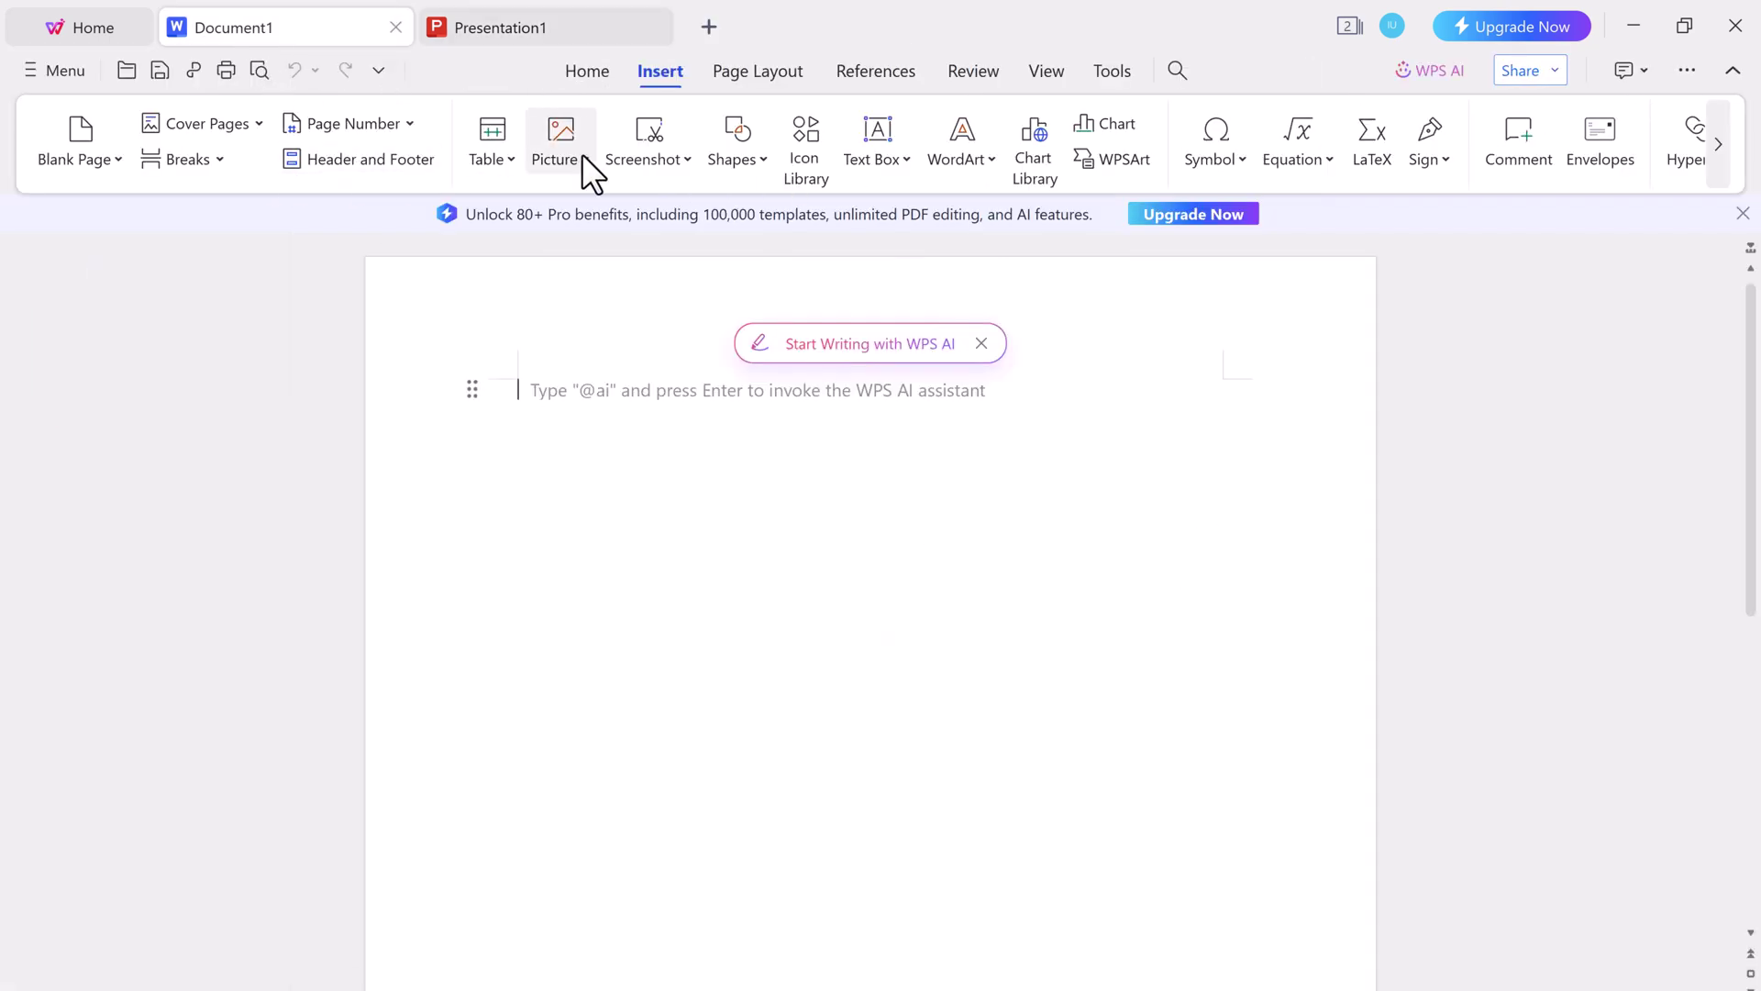
click(760, 71)
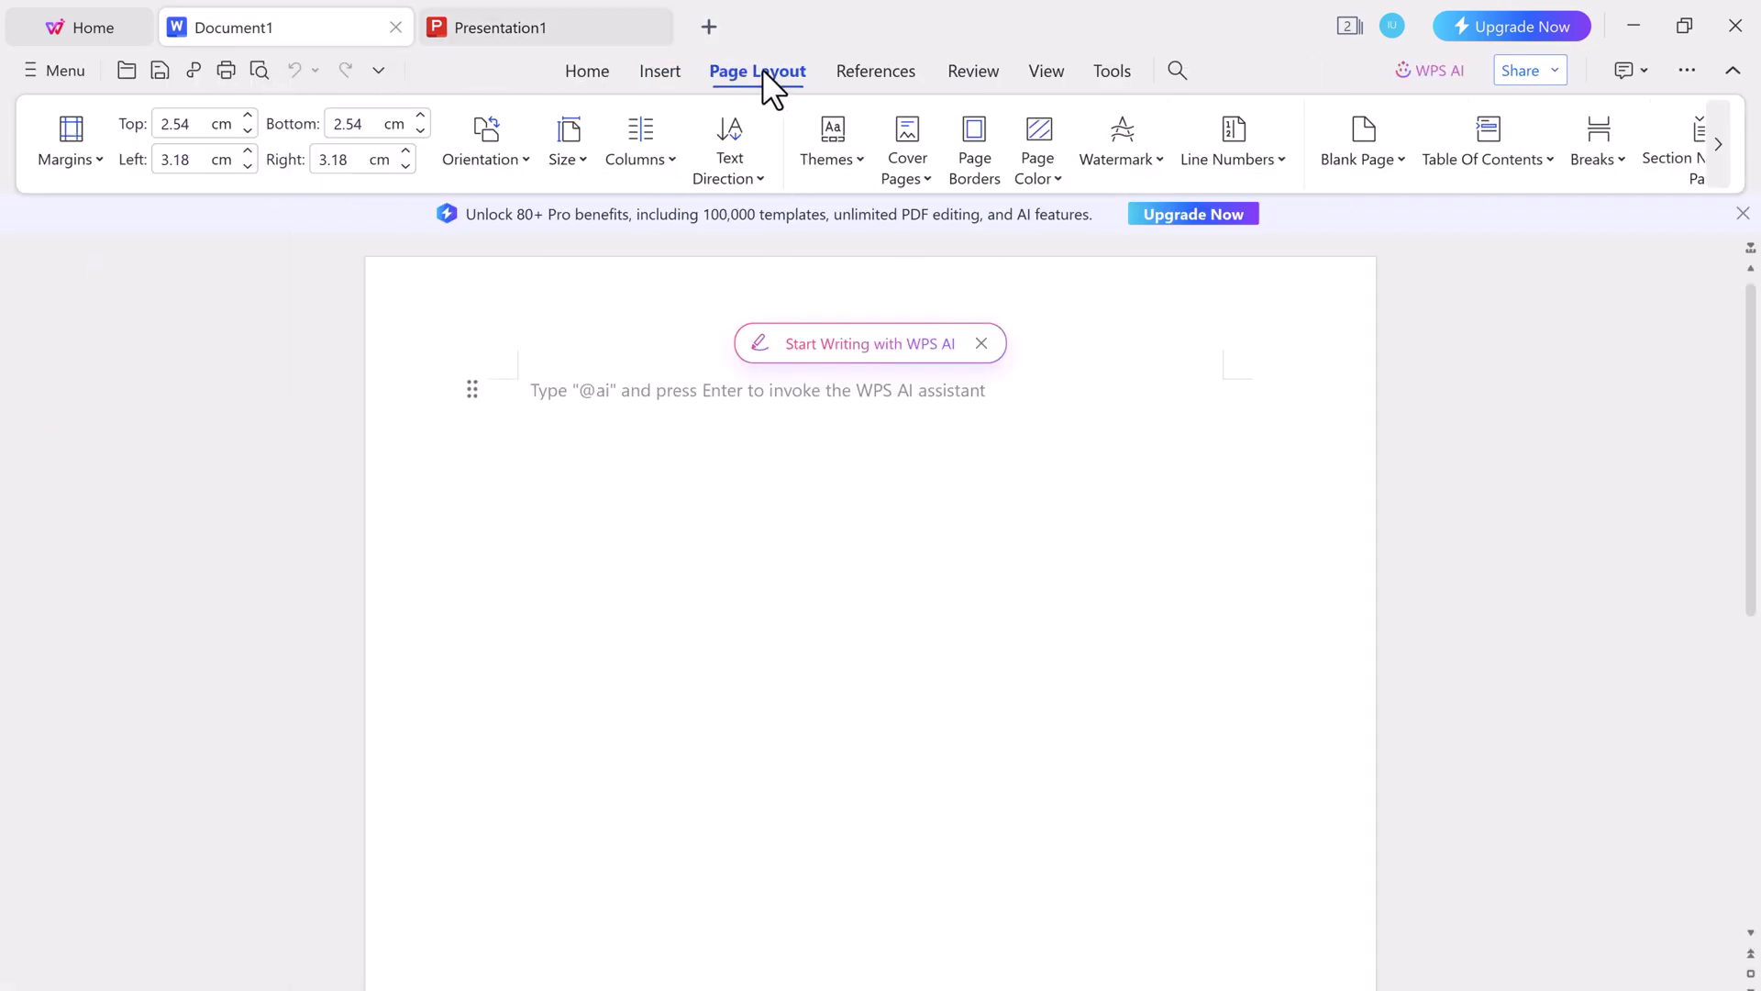
click(849, 74)
click(968, 73)
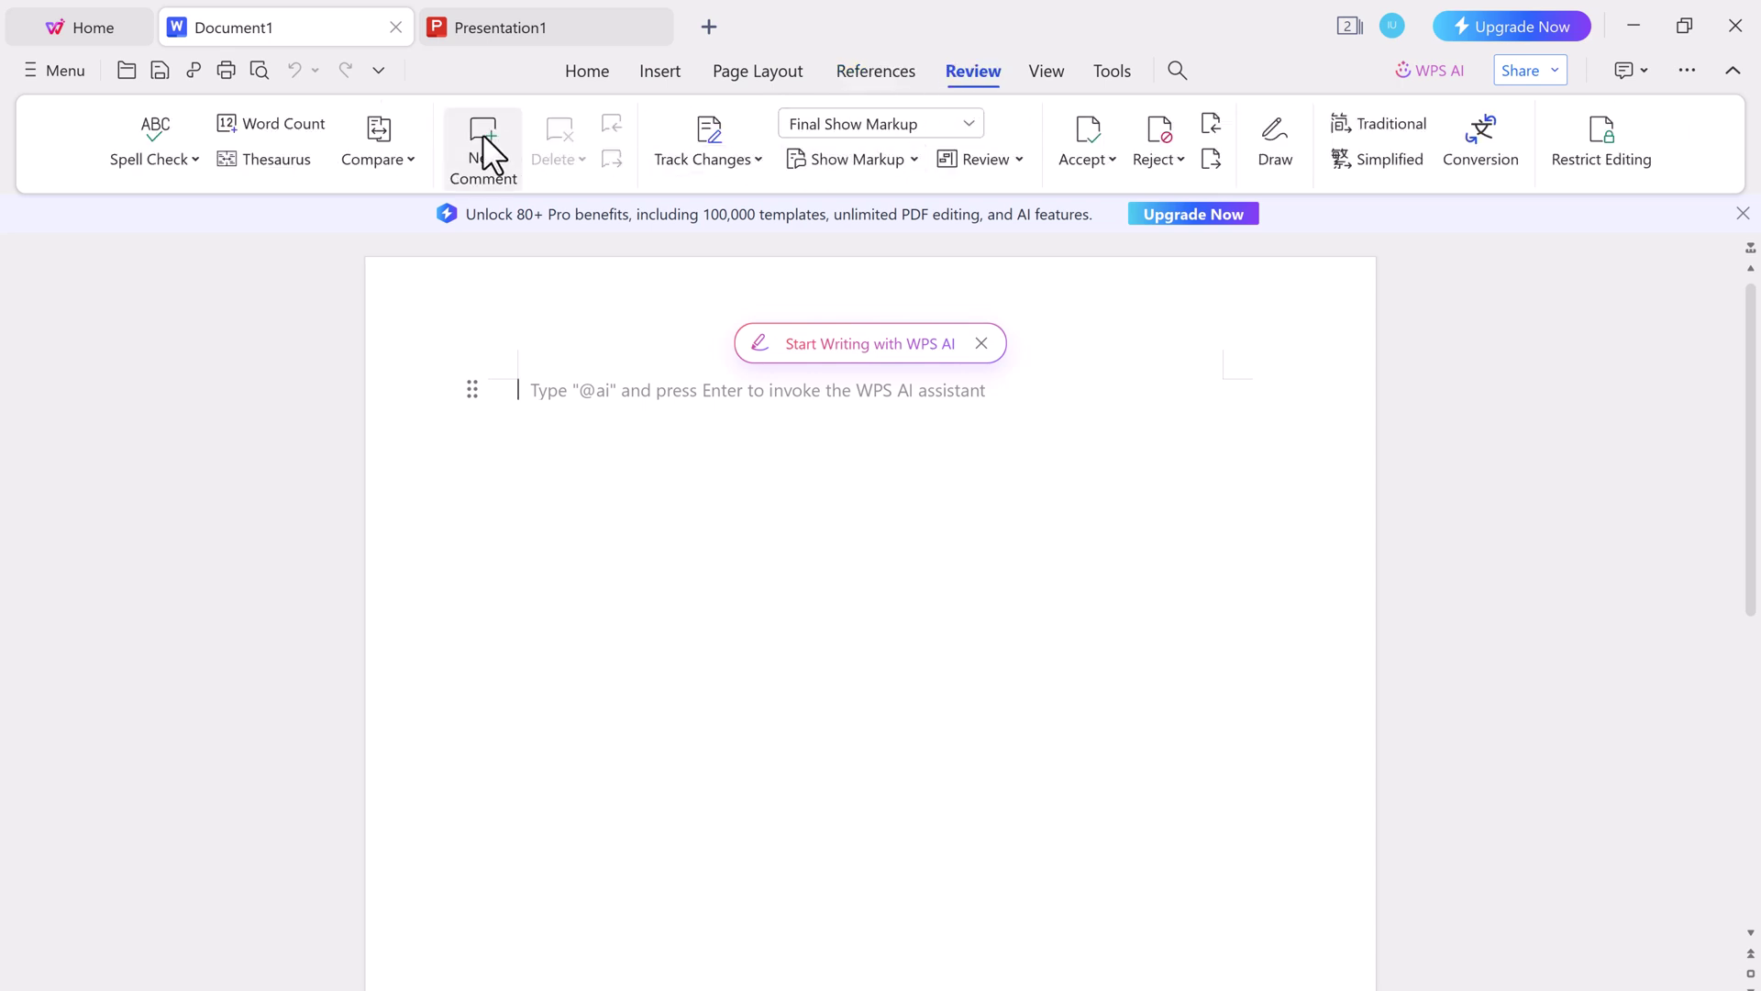
click(614, 75)
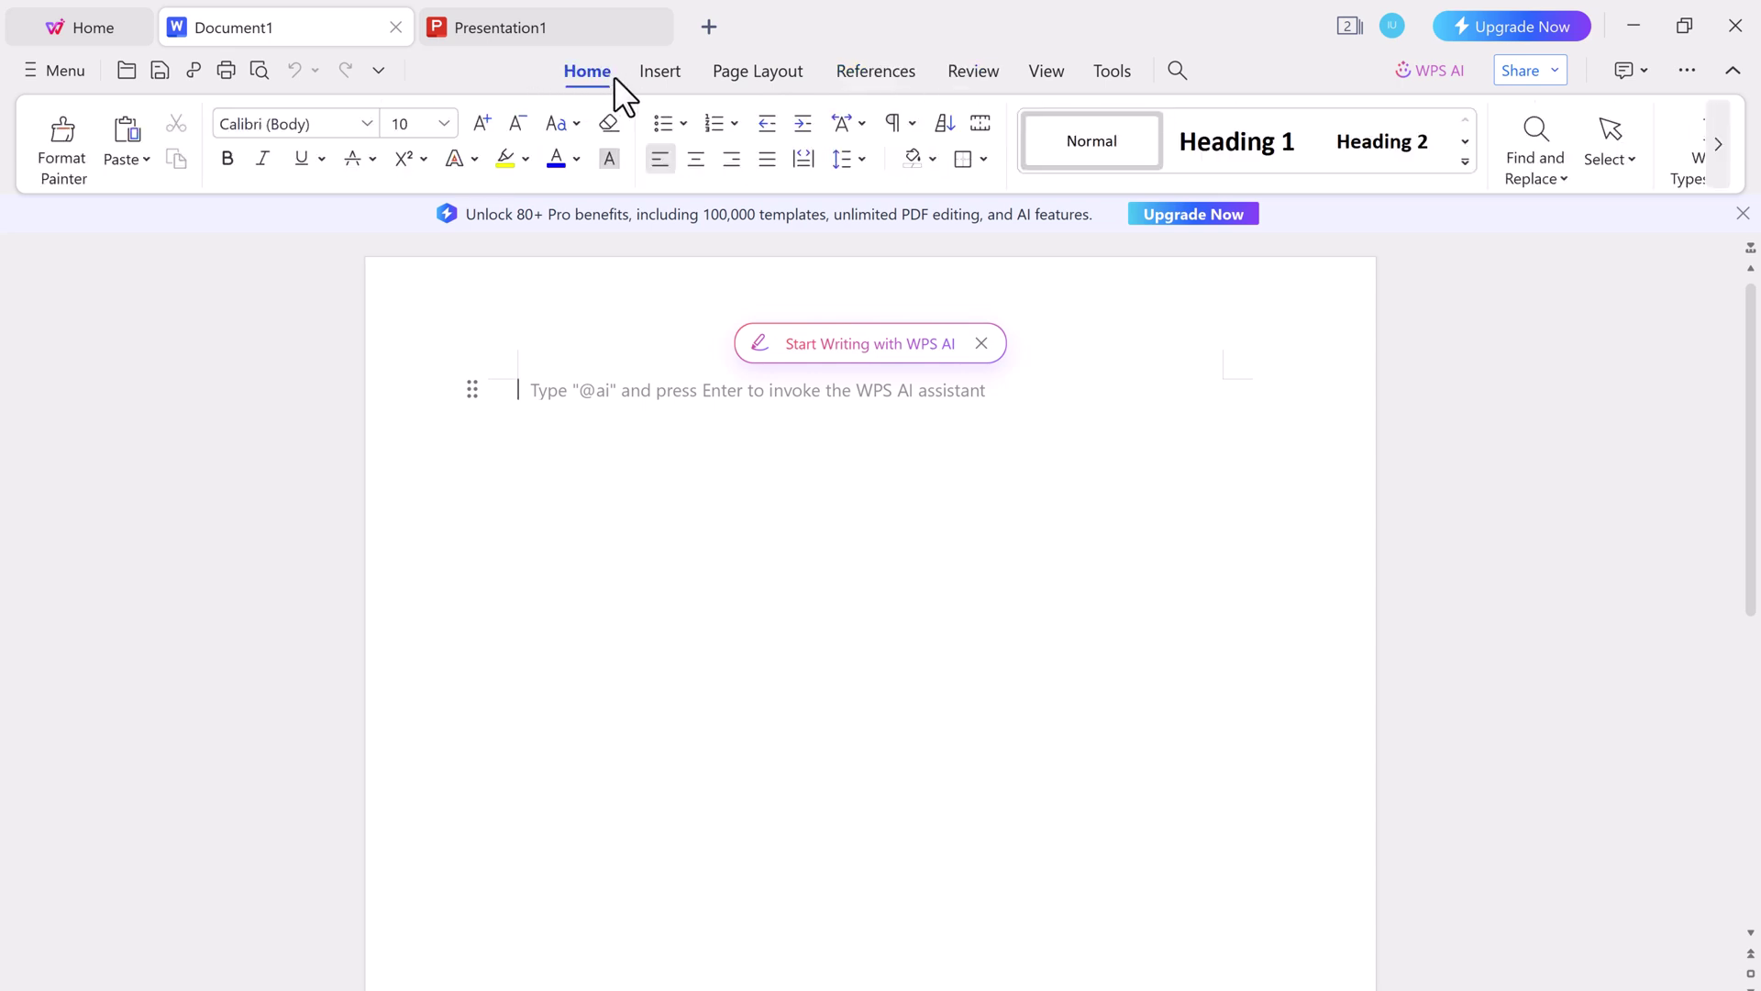
click(1082, 79)
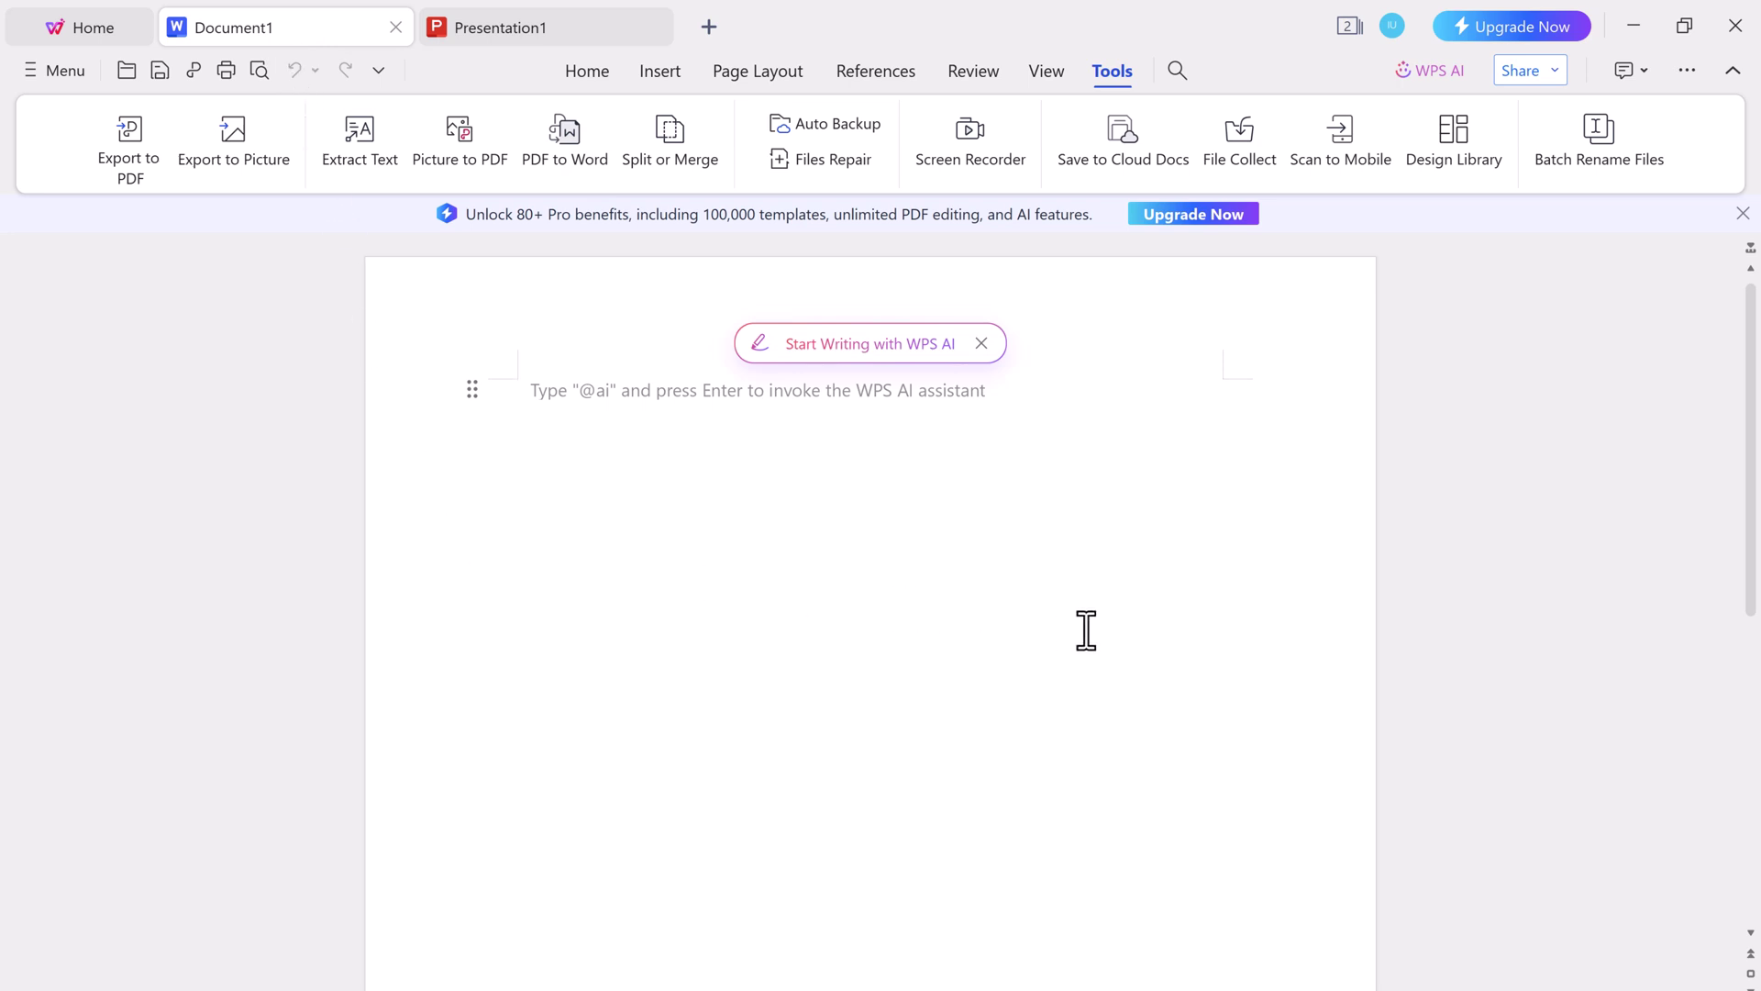
scroll(1133, 503, down, 1)
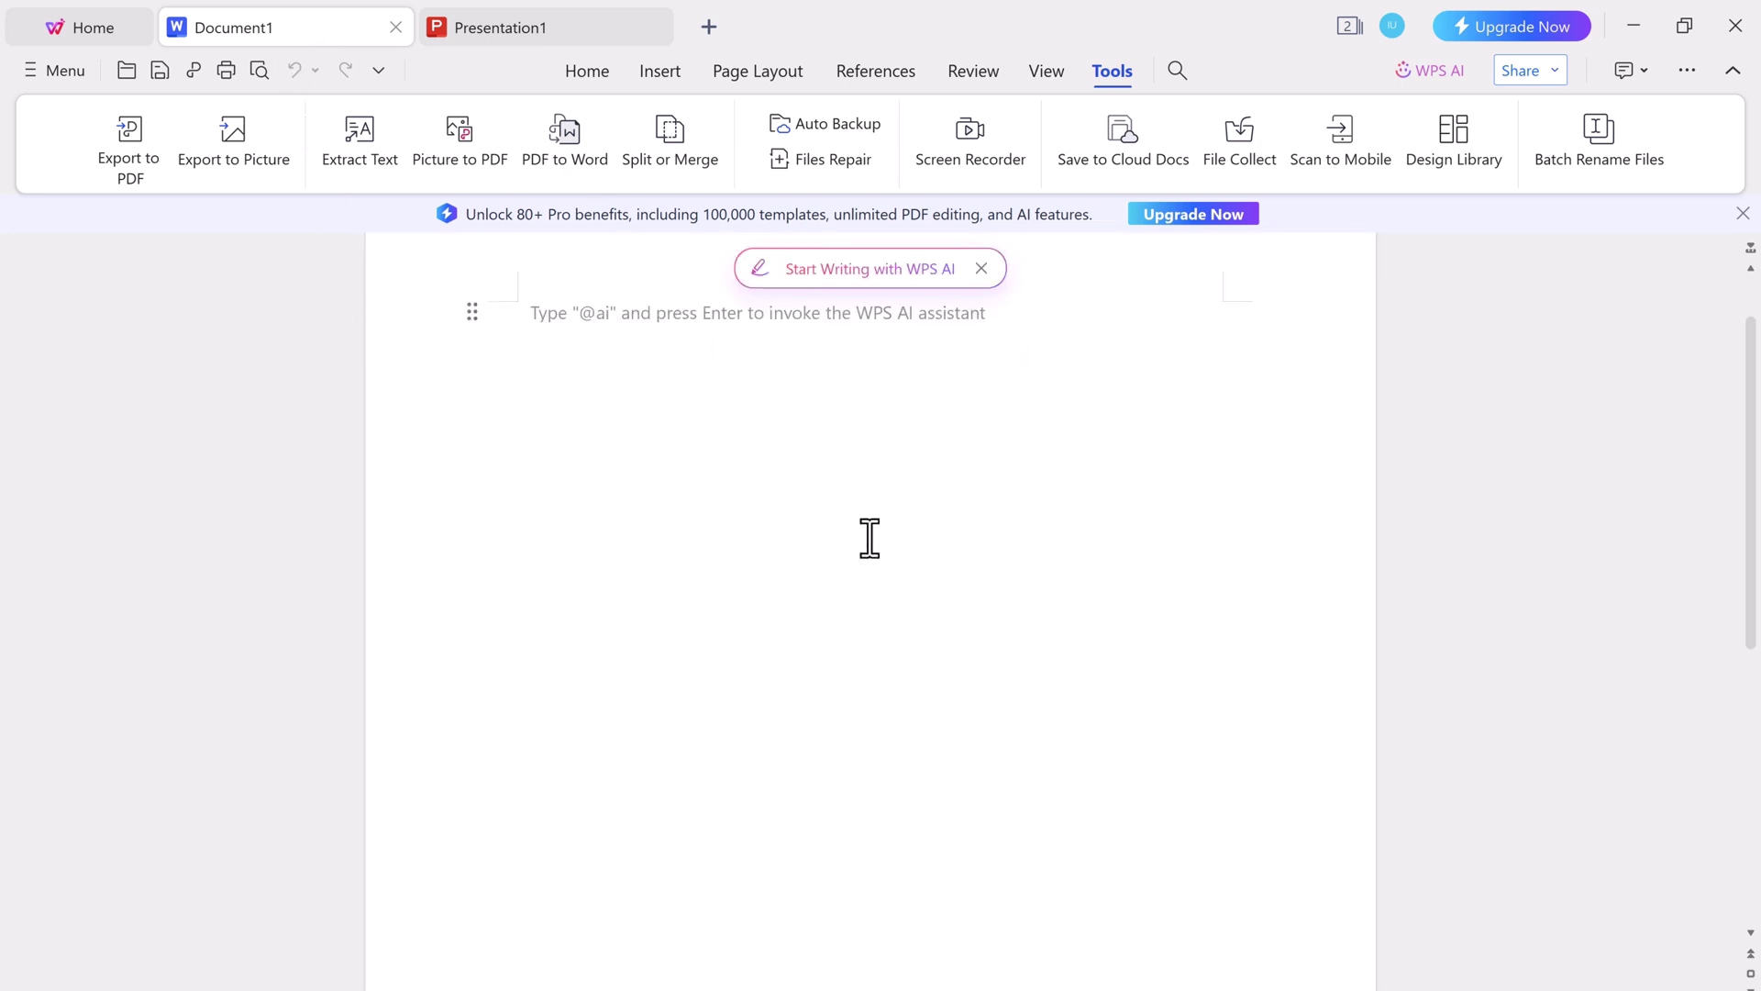
scroll(826, 532, up, 1)
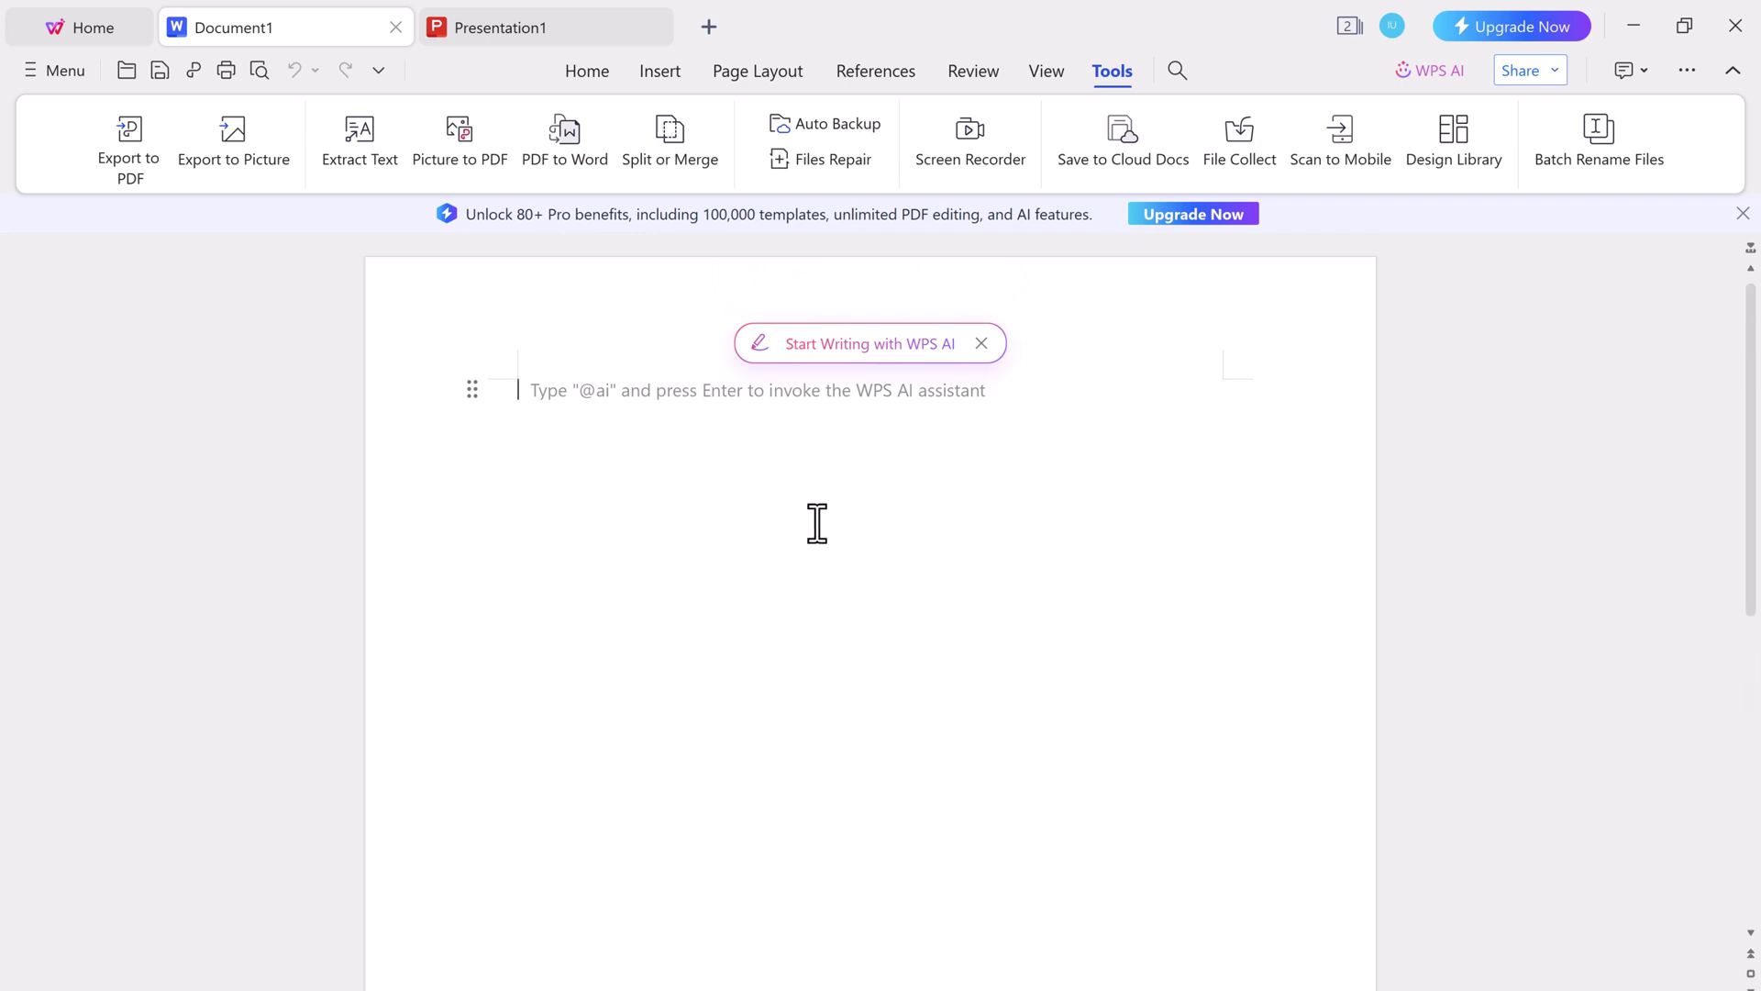
Flip back and forth between the Presentation1 and Document1 tabs
click(709, 28)
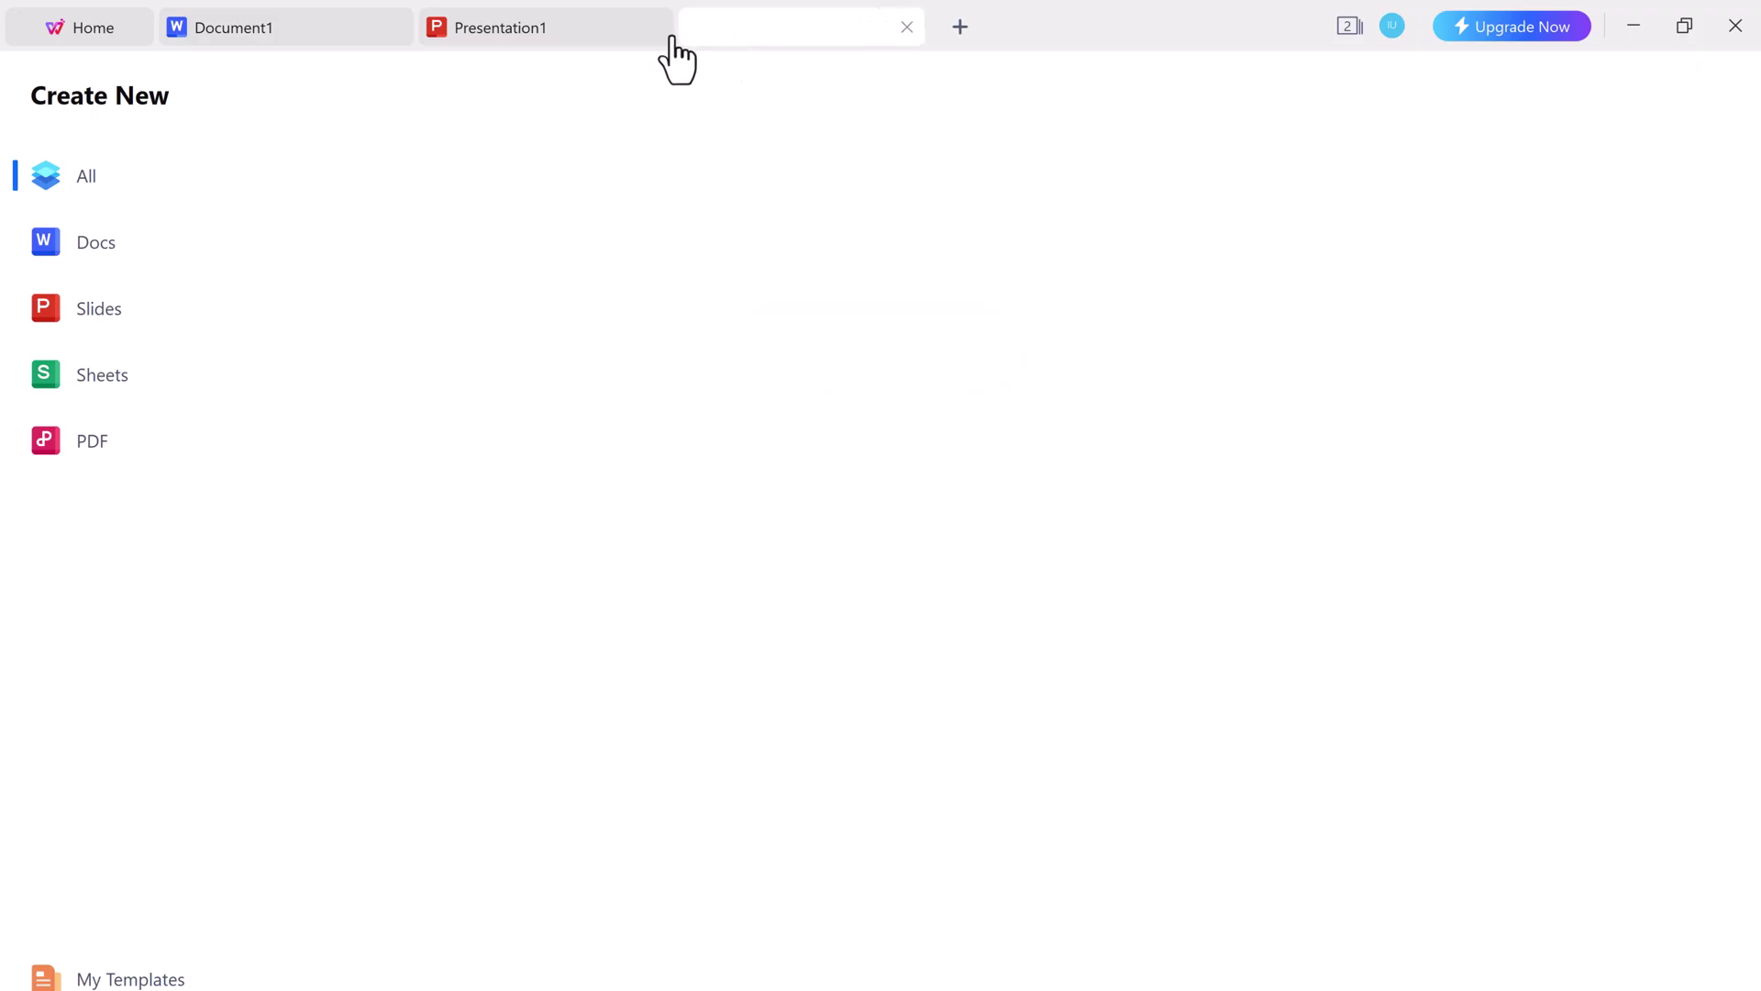
click(633, 35)
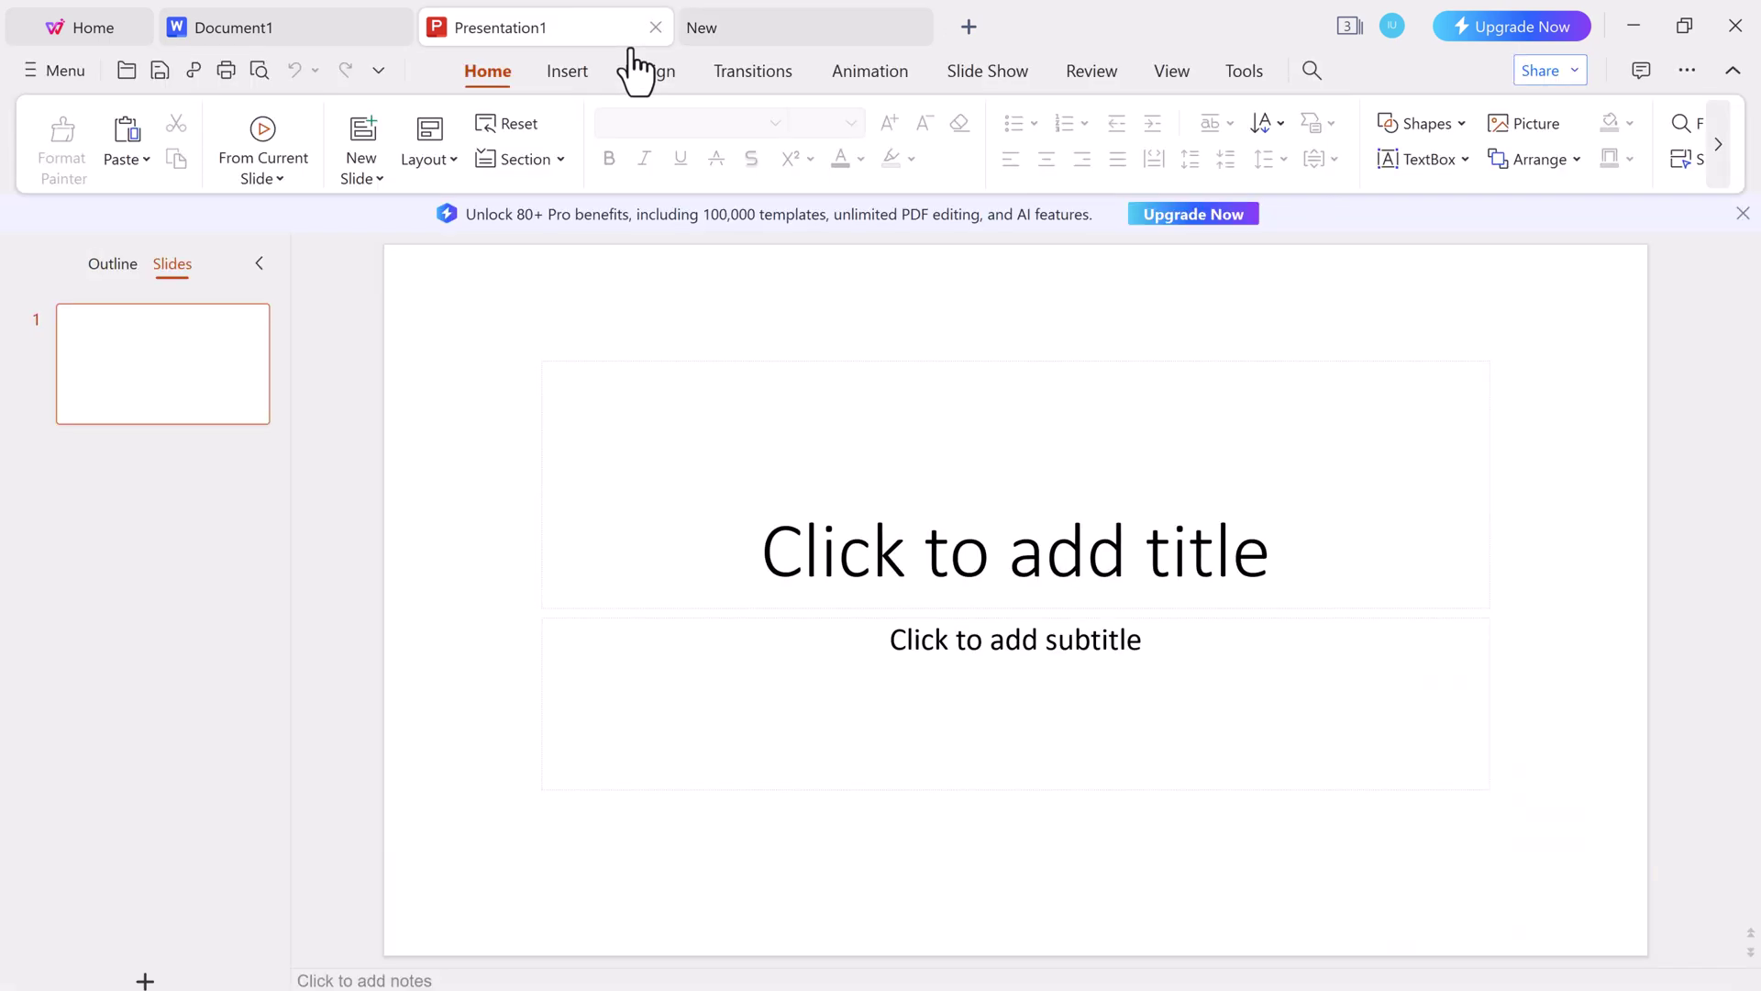
click(332, 36)
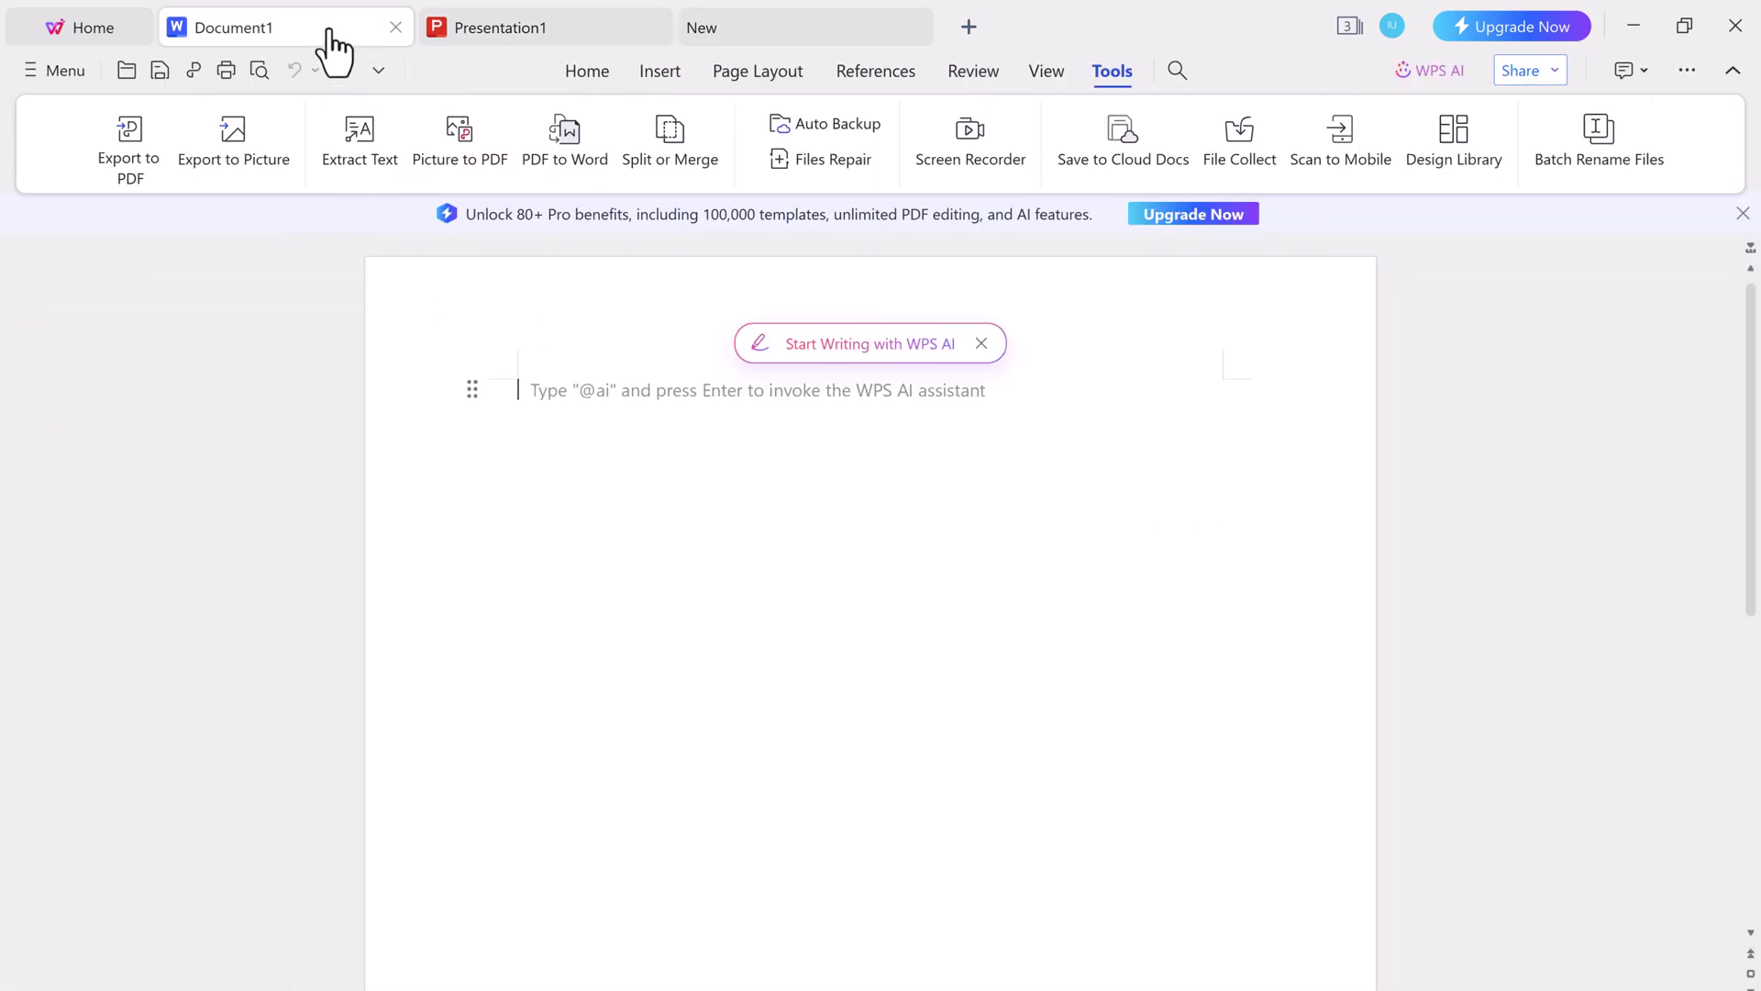
click(505, 35)
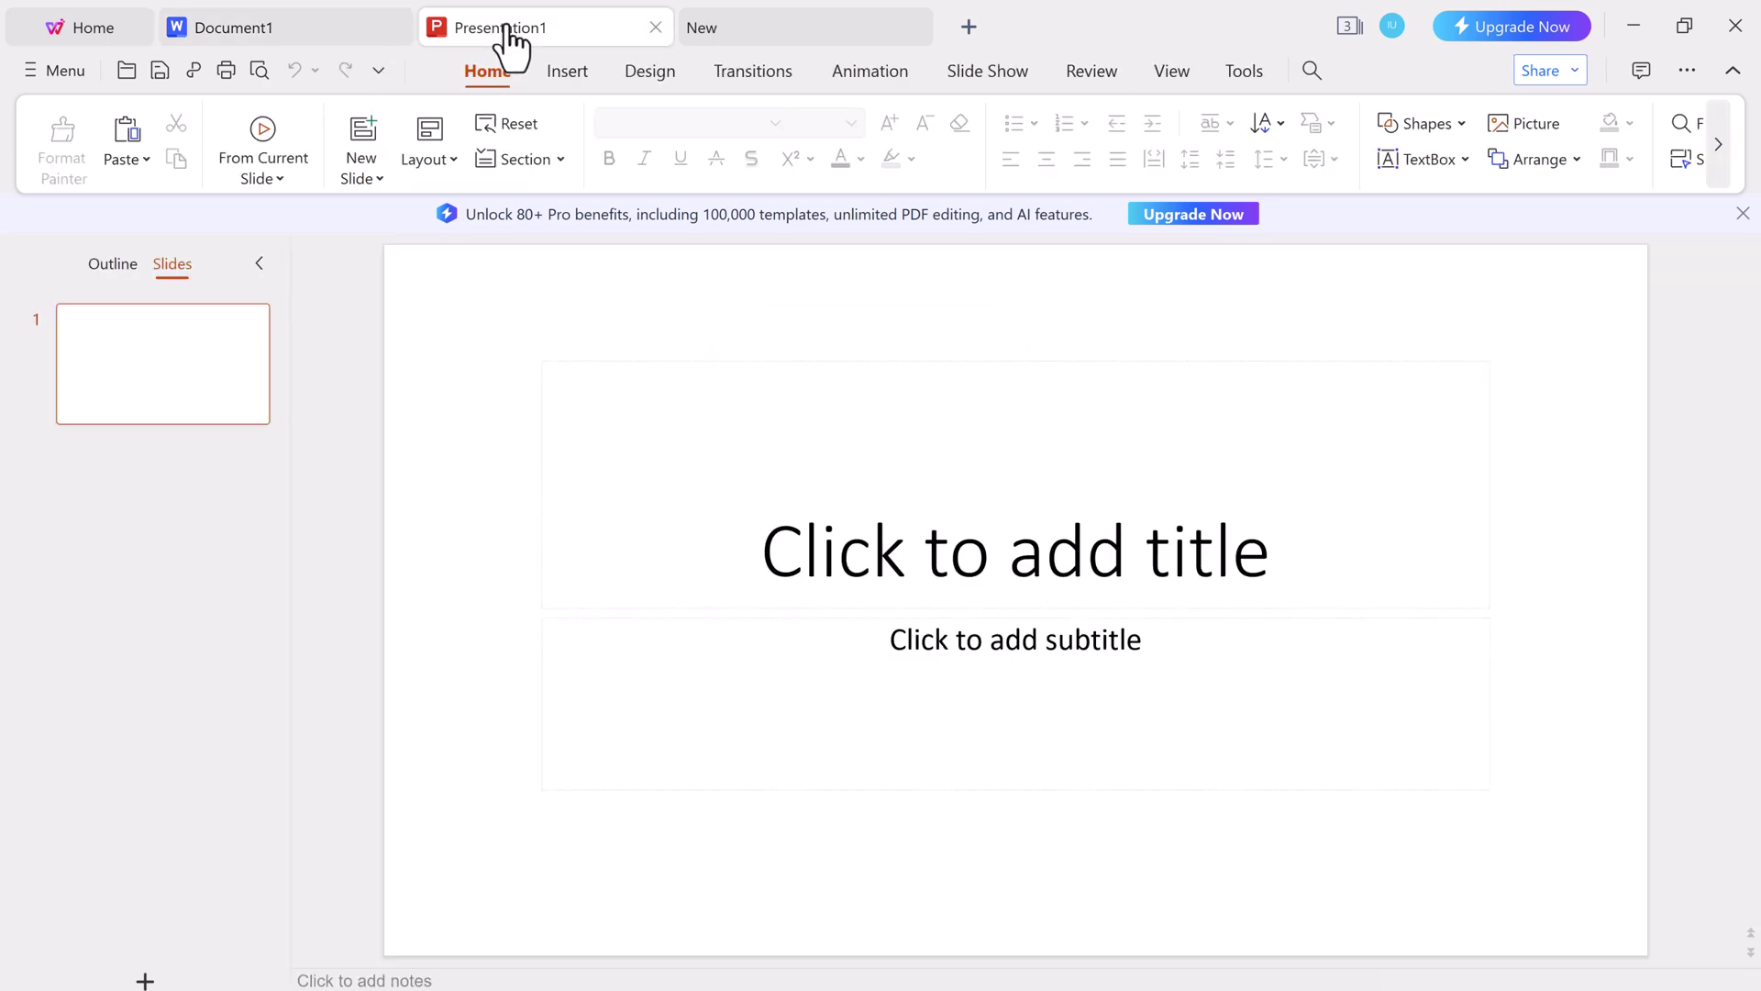
click(326, 37)
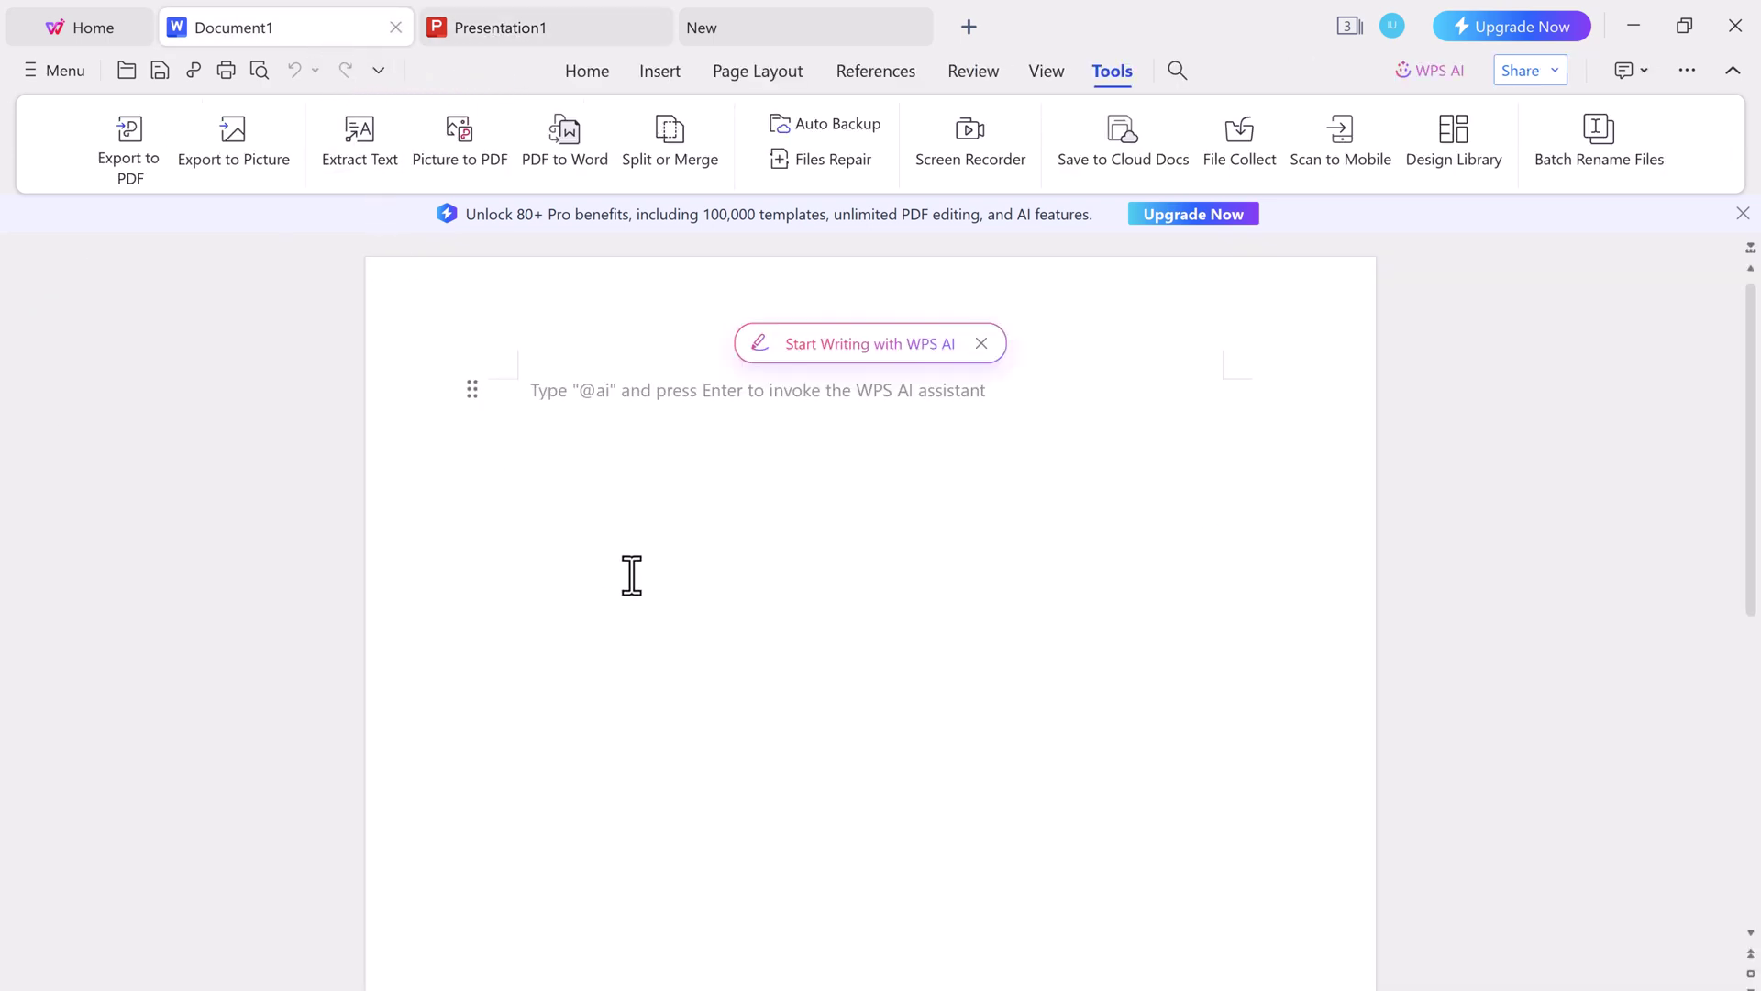
Create a blank Sheets spreadsheet, Book1, then return to the WPS Office start page
click(825, 36)
click(163, 378)
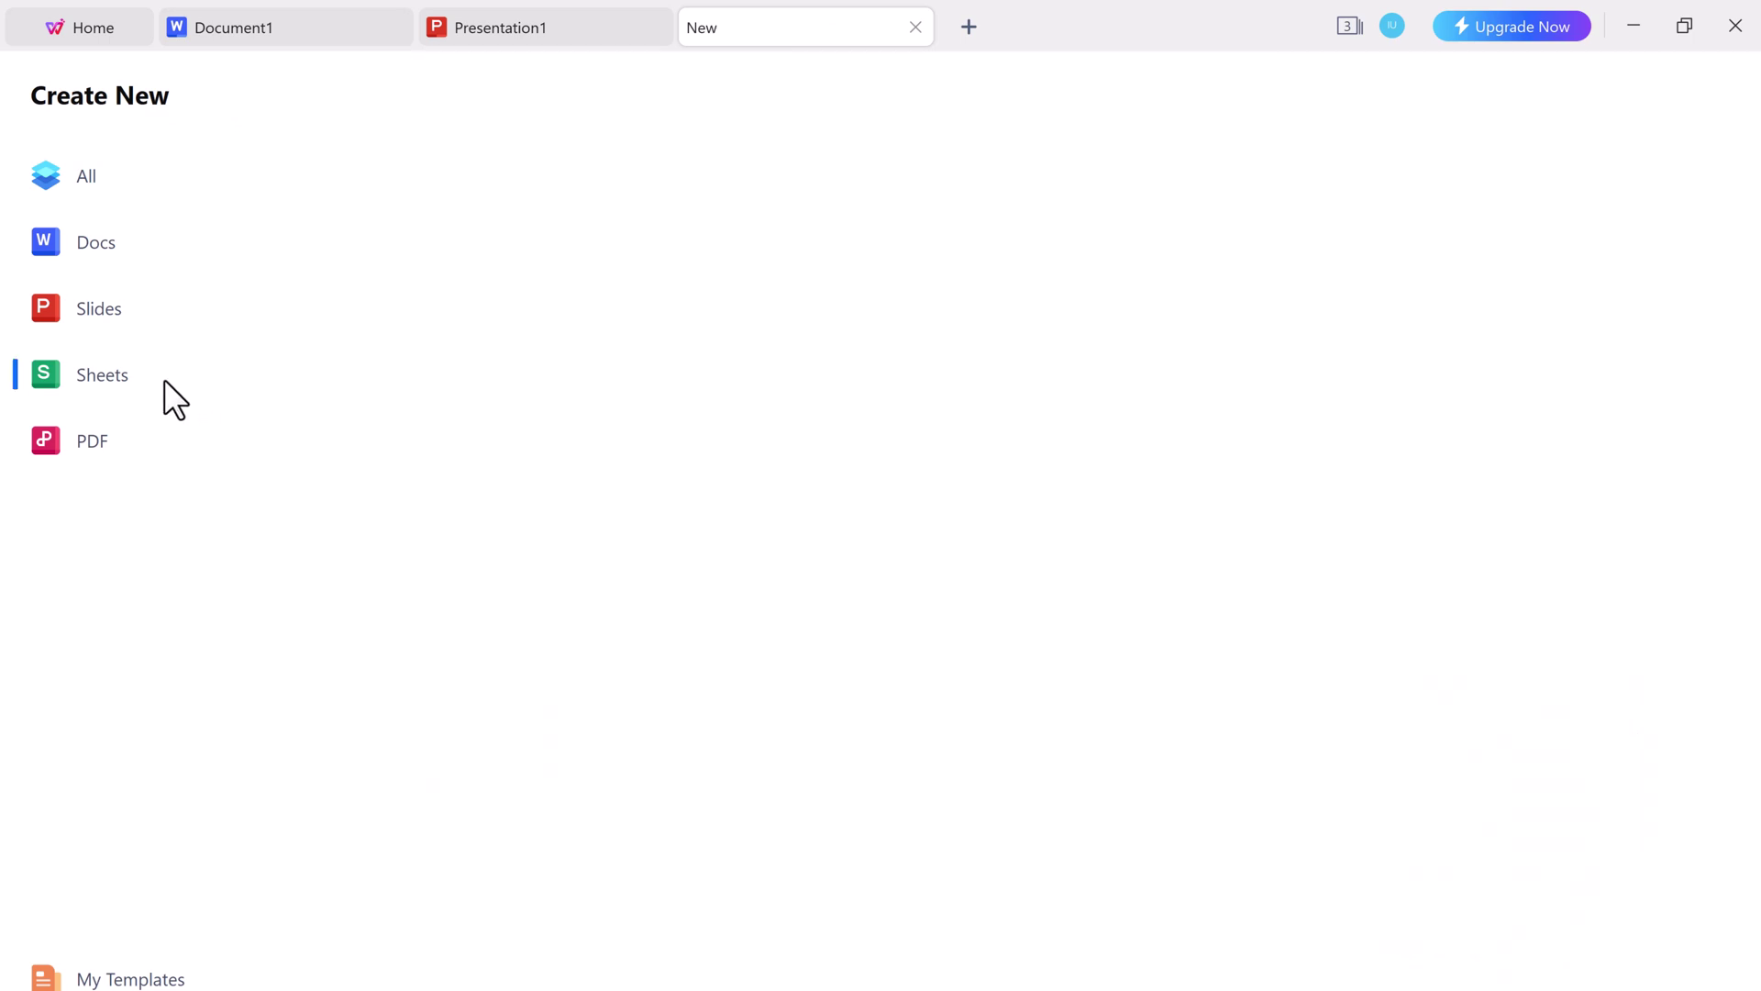
click(338, 295)
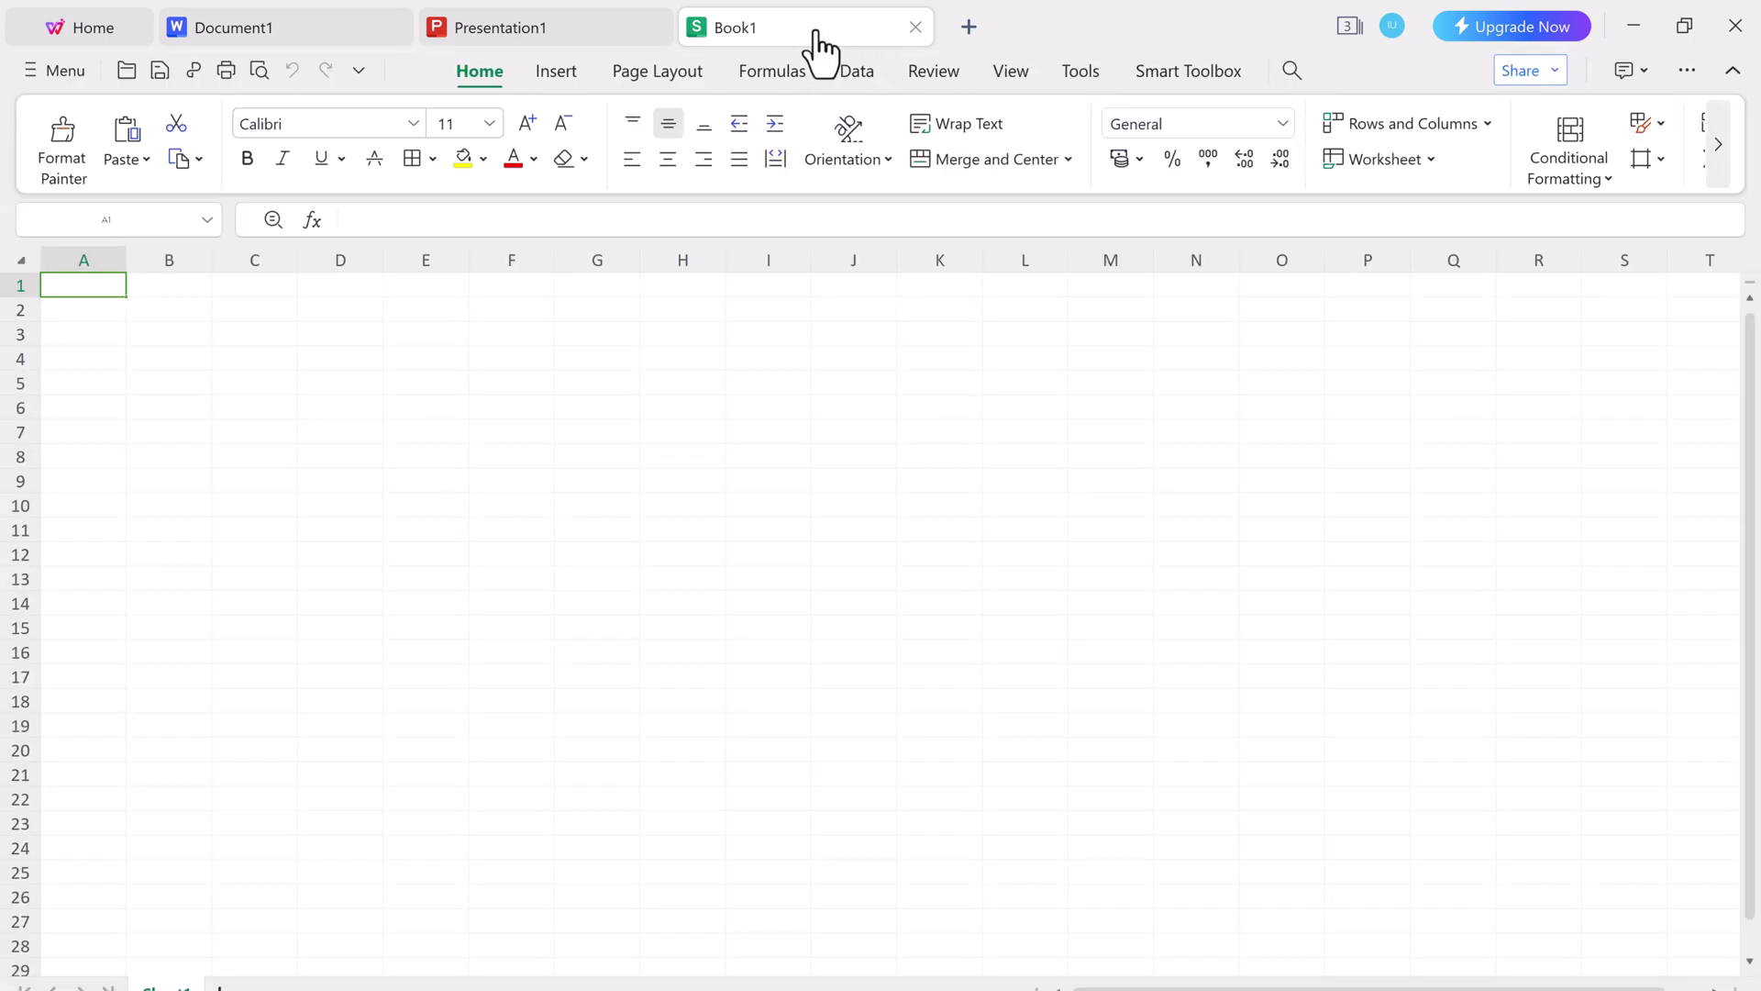
click(351, 45)
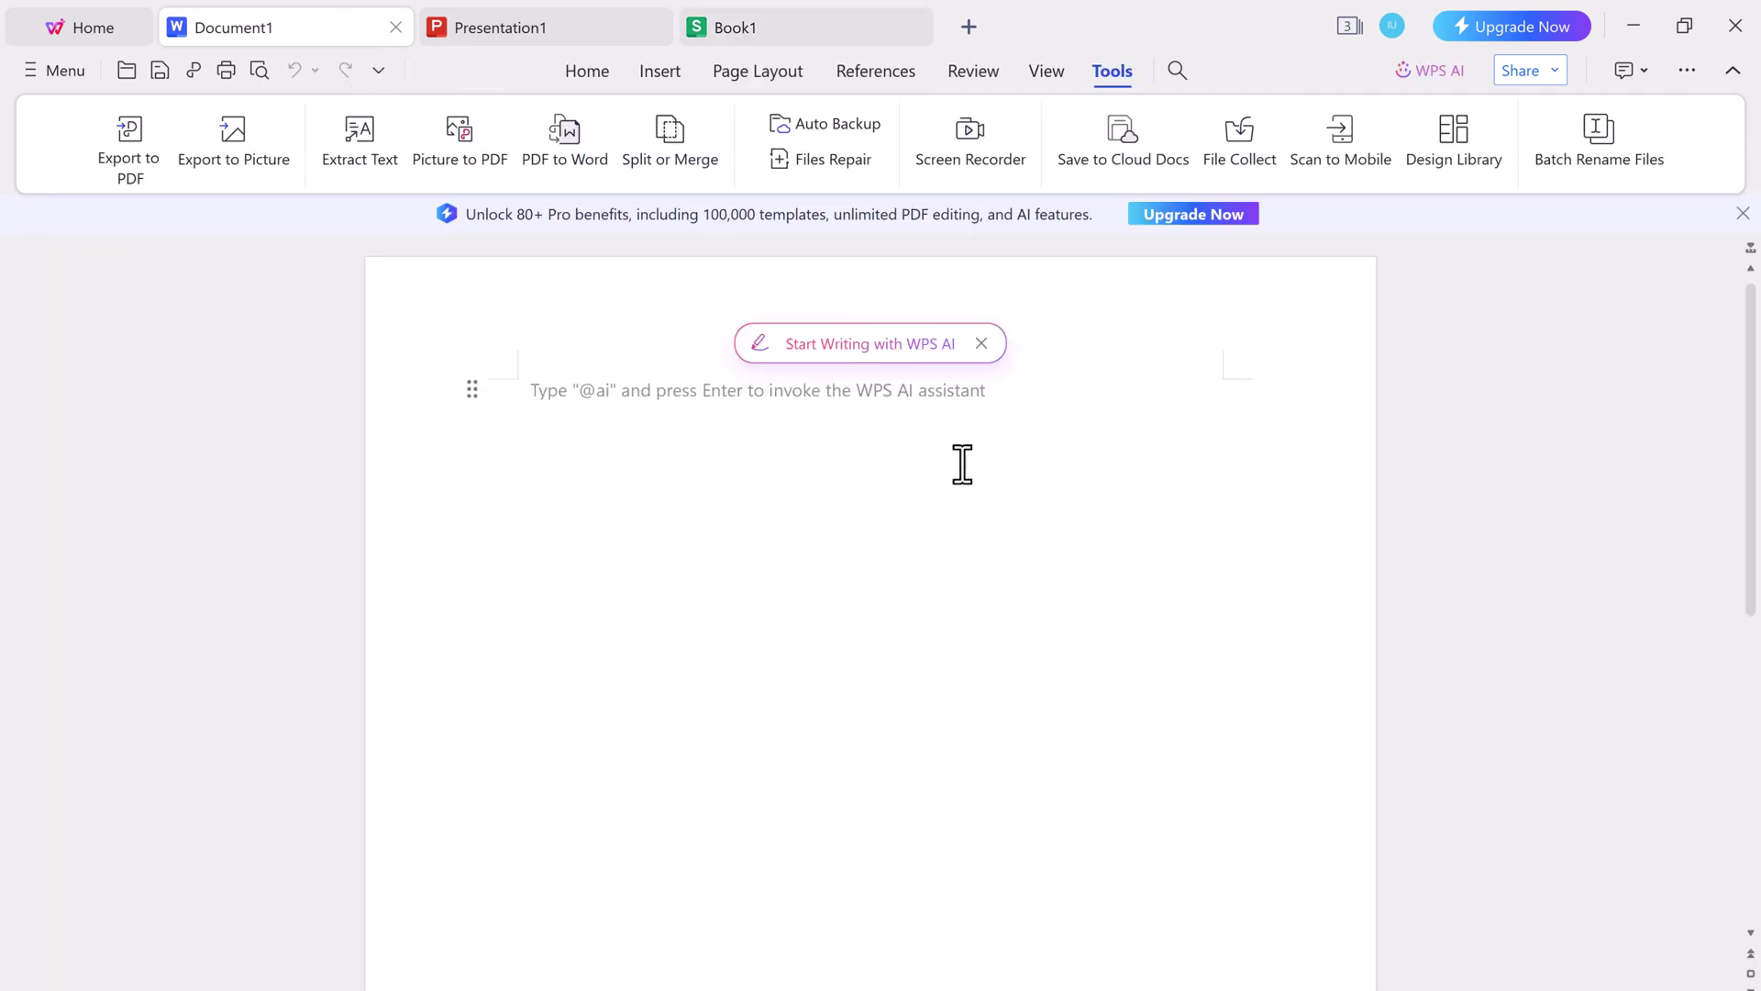
click(867, 41)
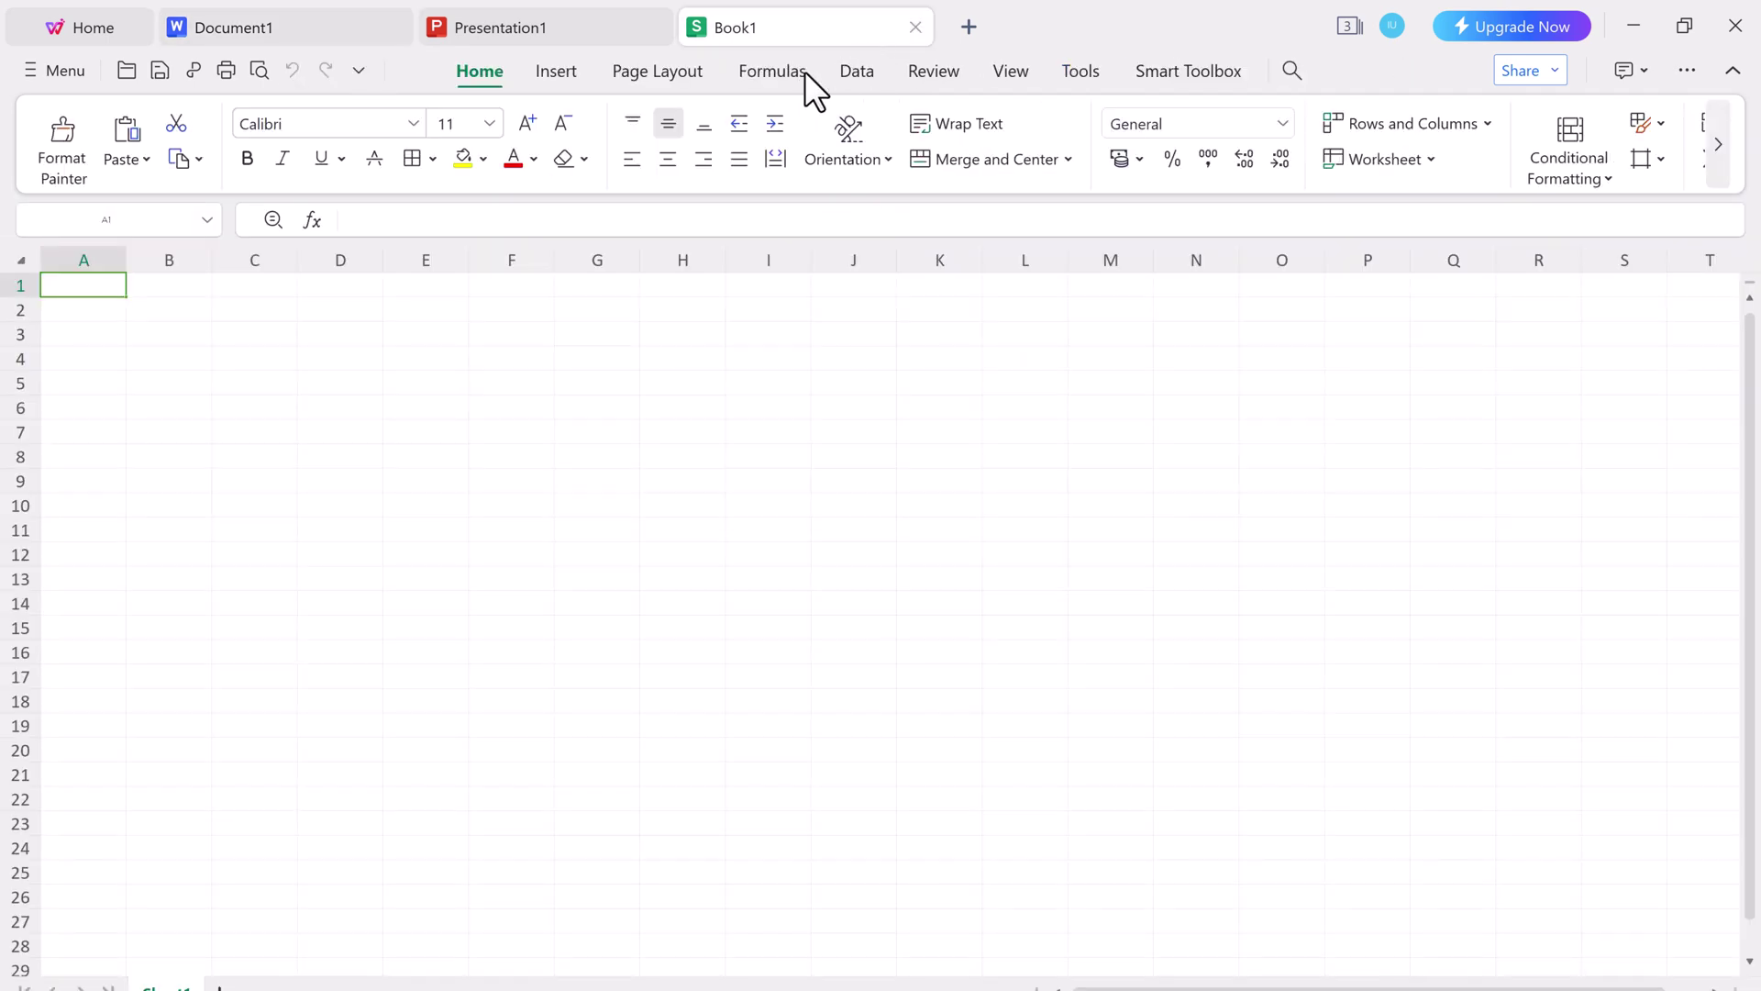
click(101, 37)
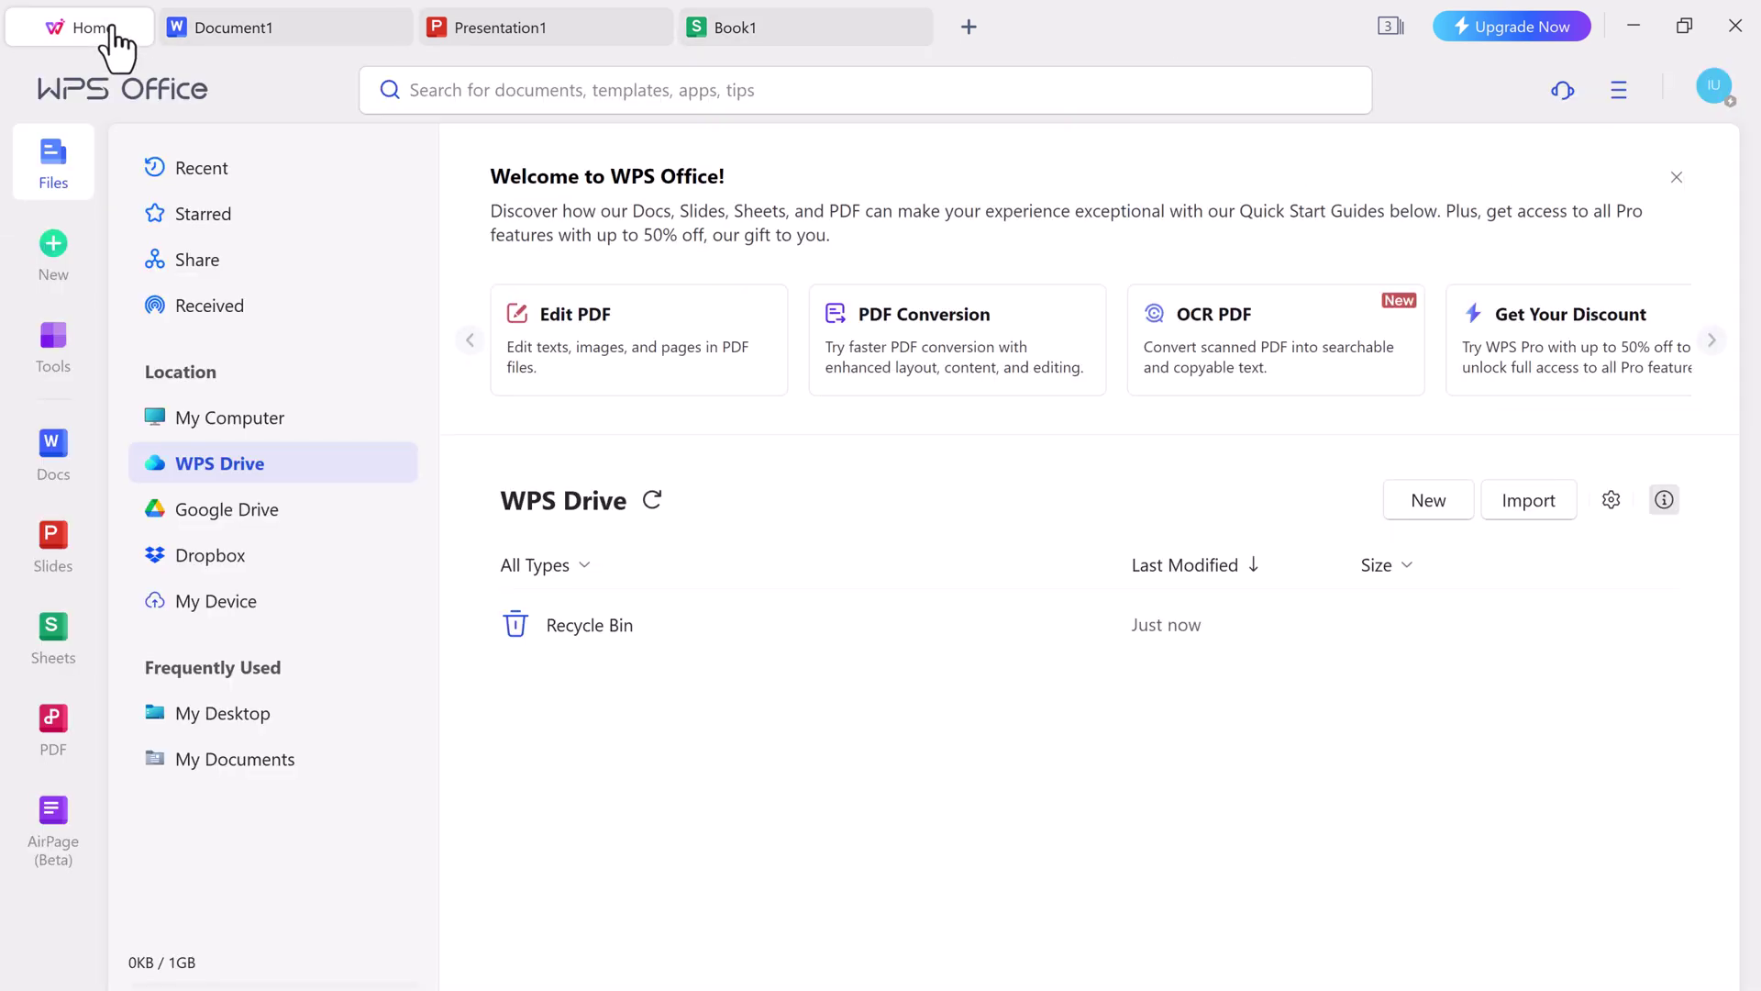
List the Received files, then open the Docs template gallery and scroll through it
click(356, 312)
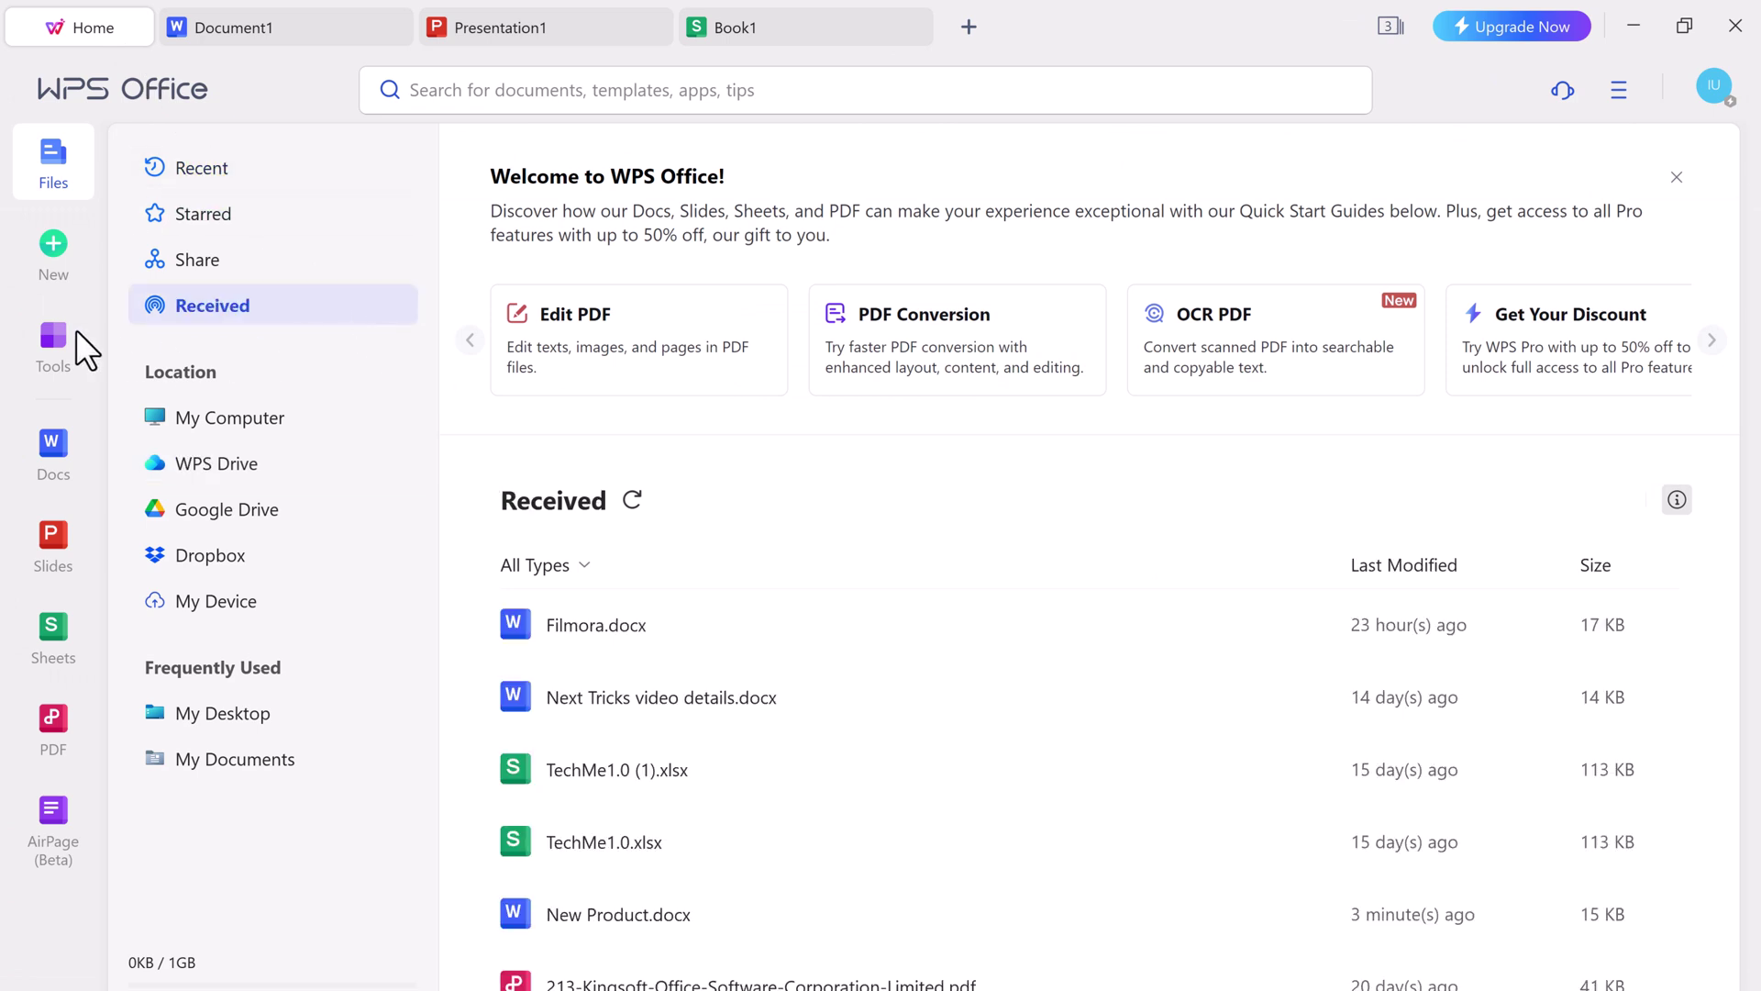
click(59, 448)
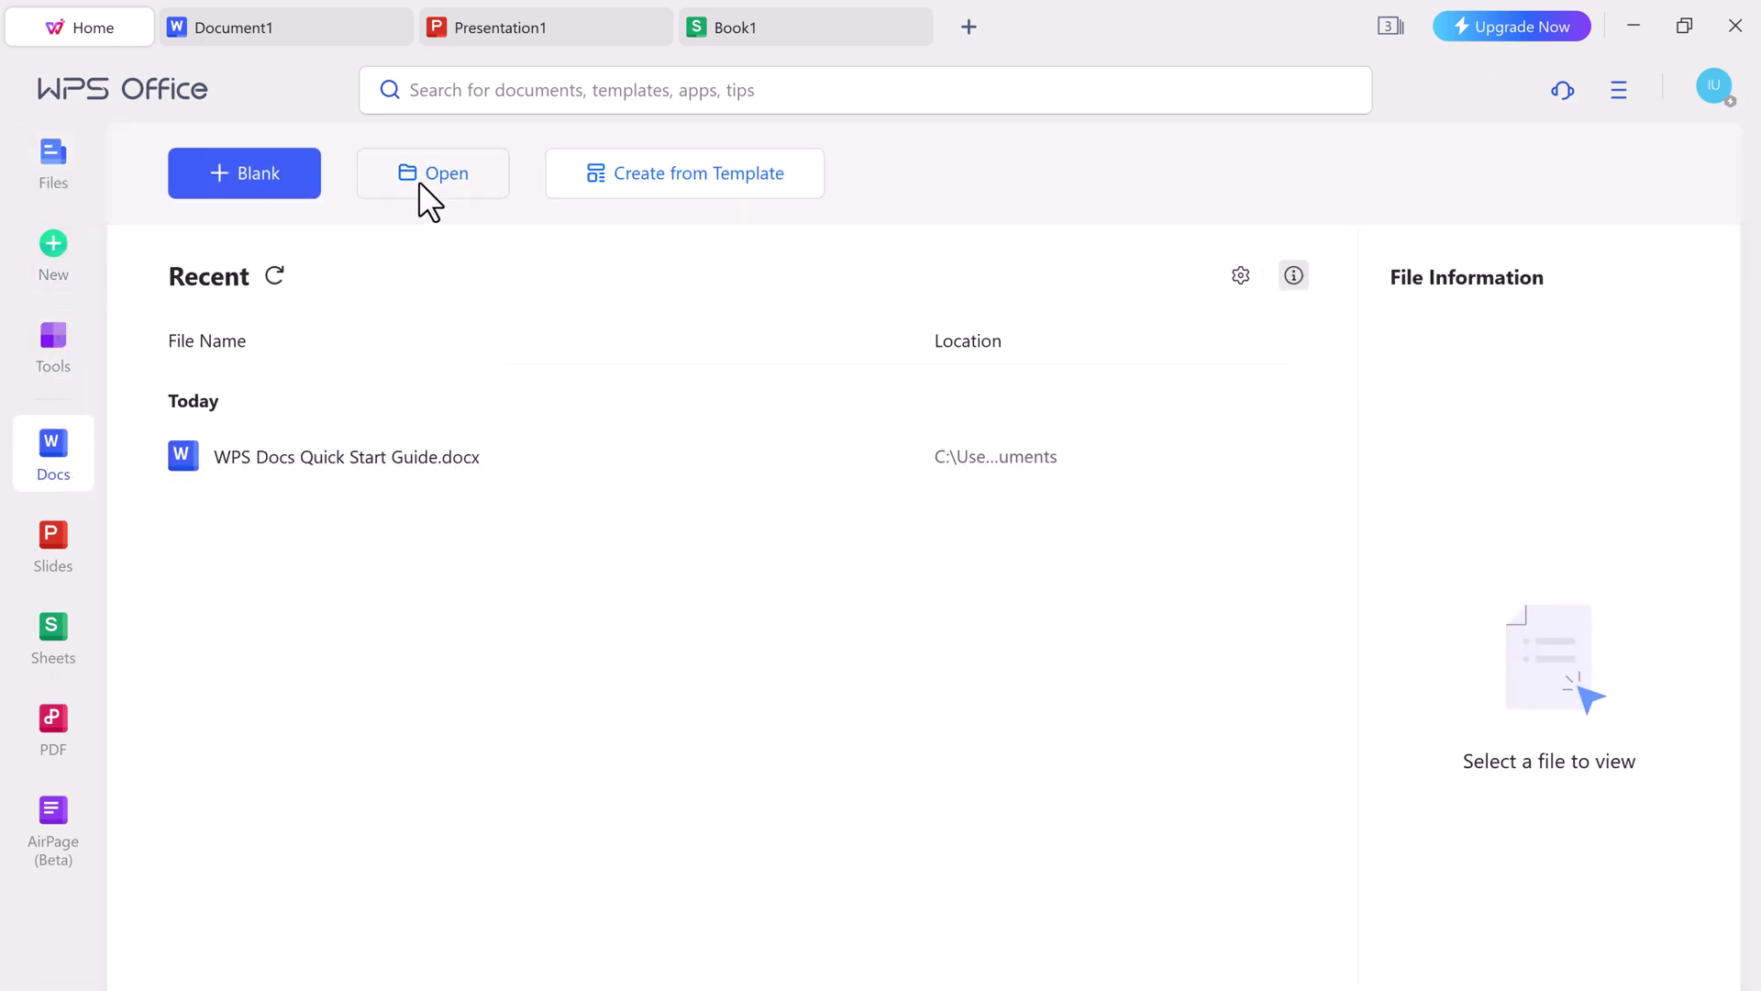
click(624, 176)
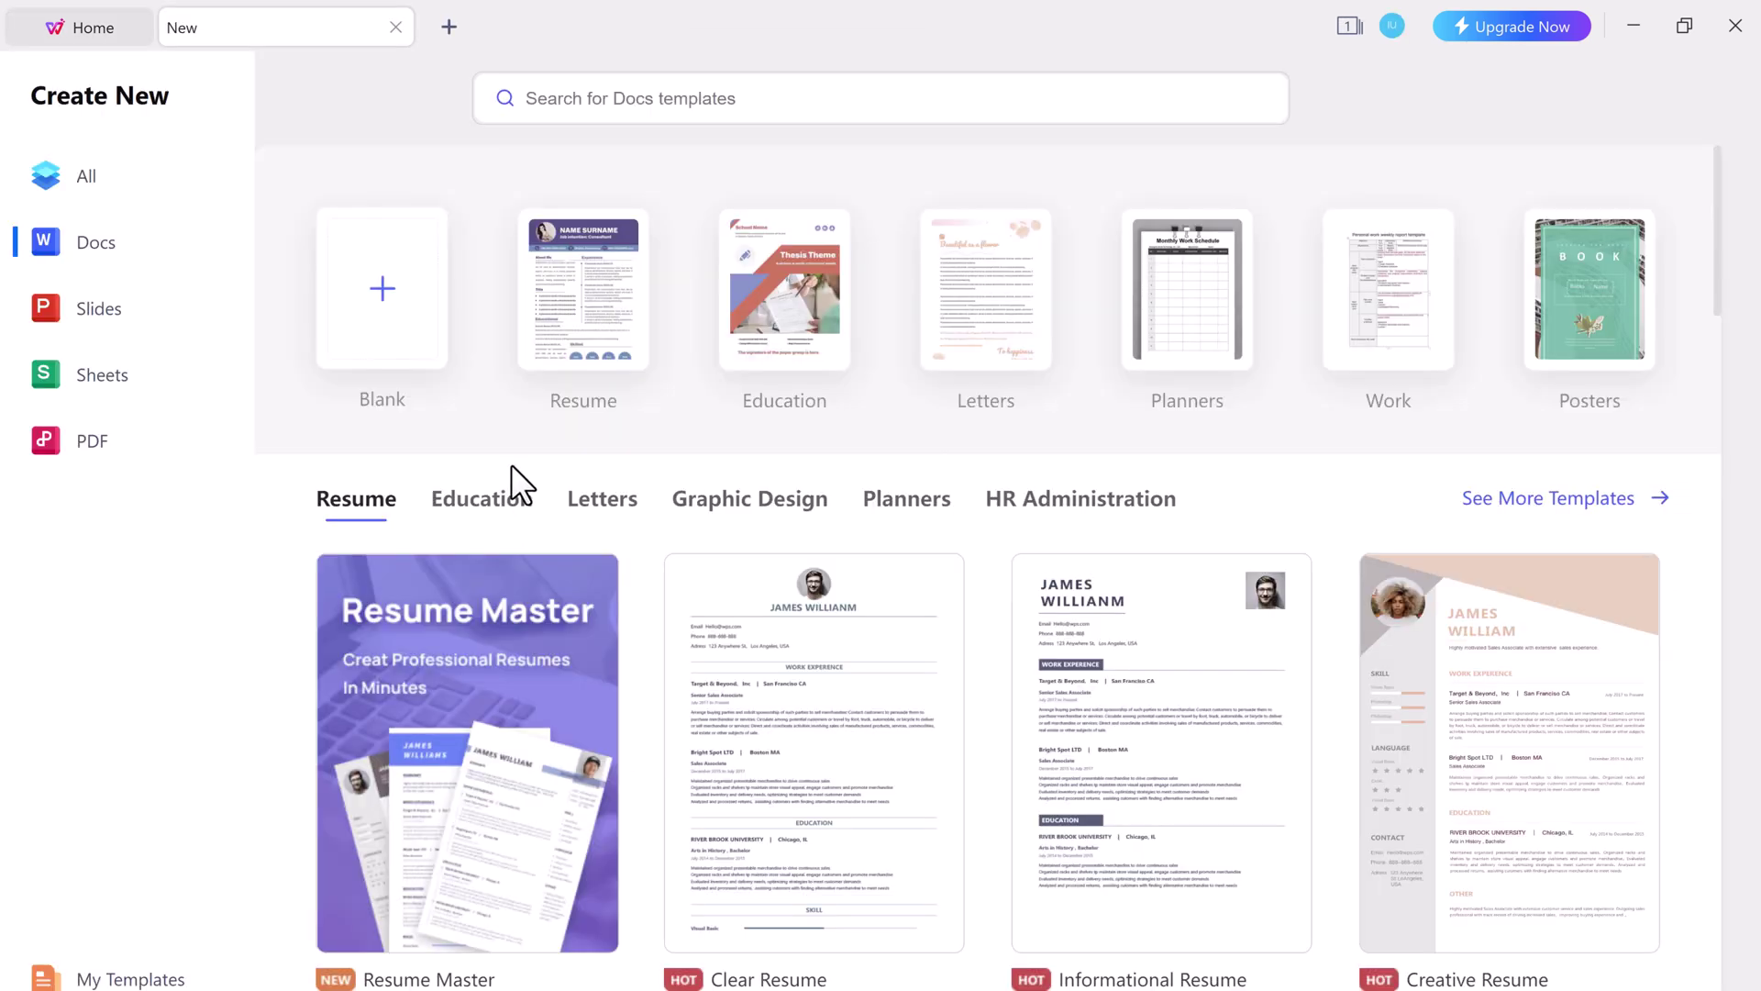
scroll(1082, 514, down, 15)
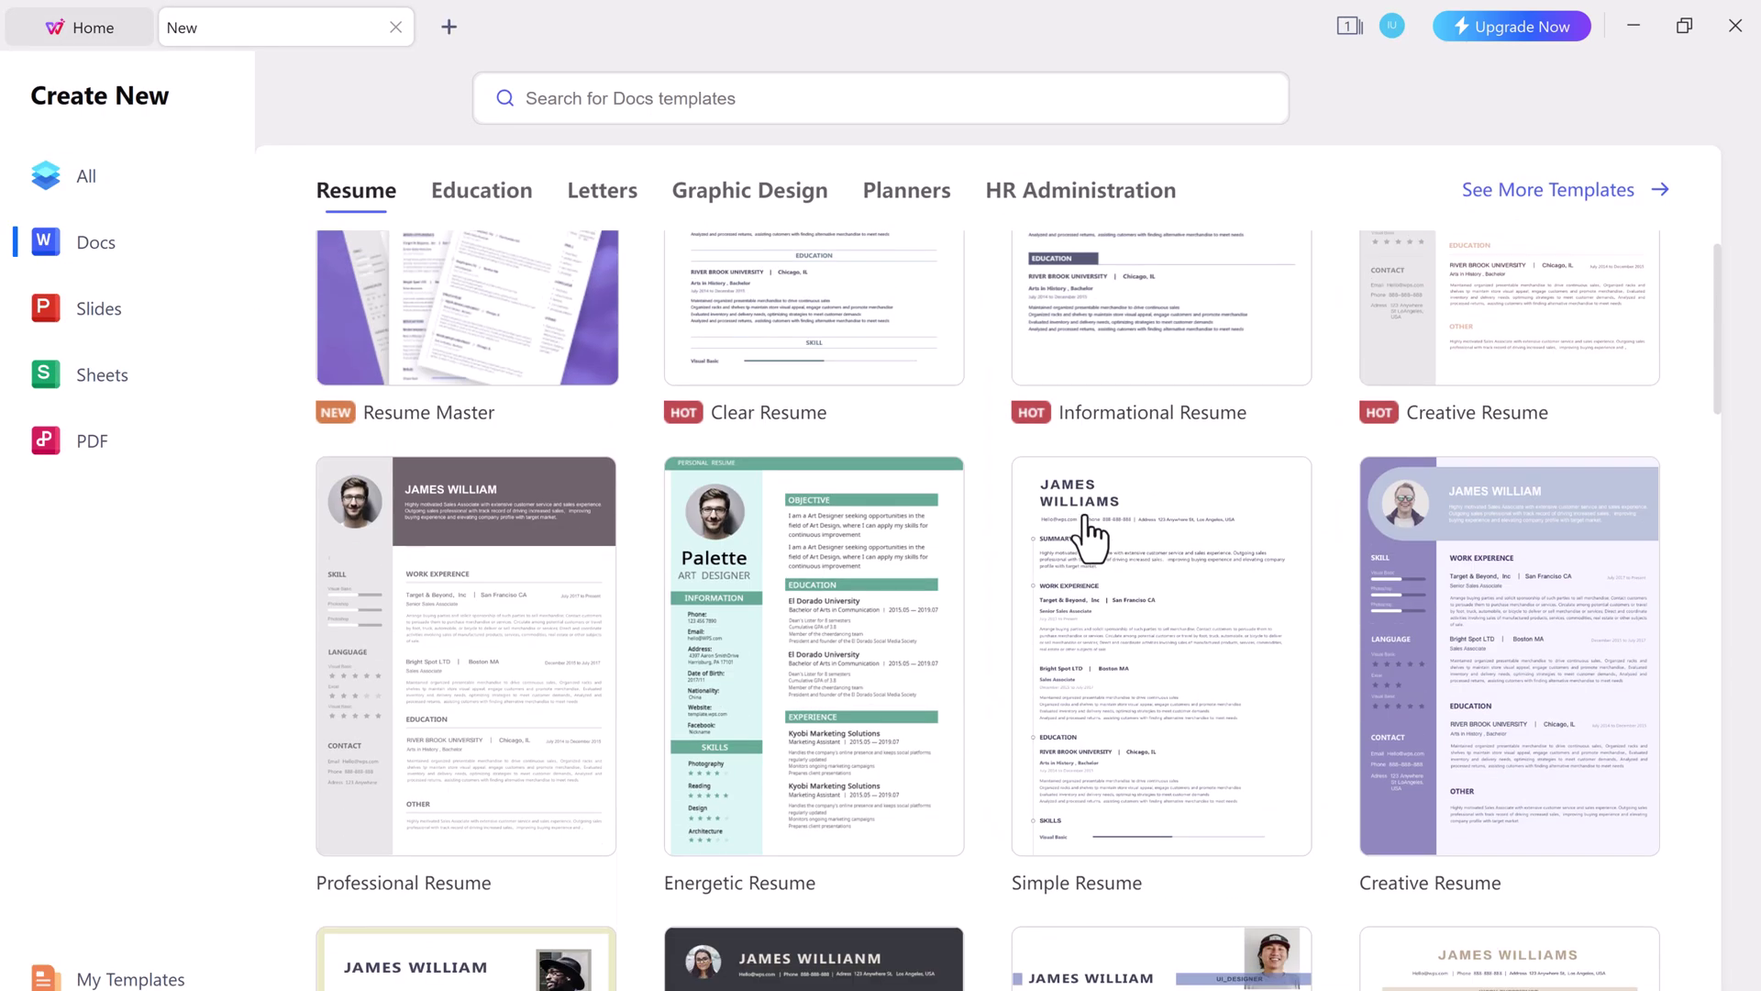
scroll(1064, 521, up, 20)
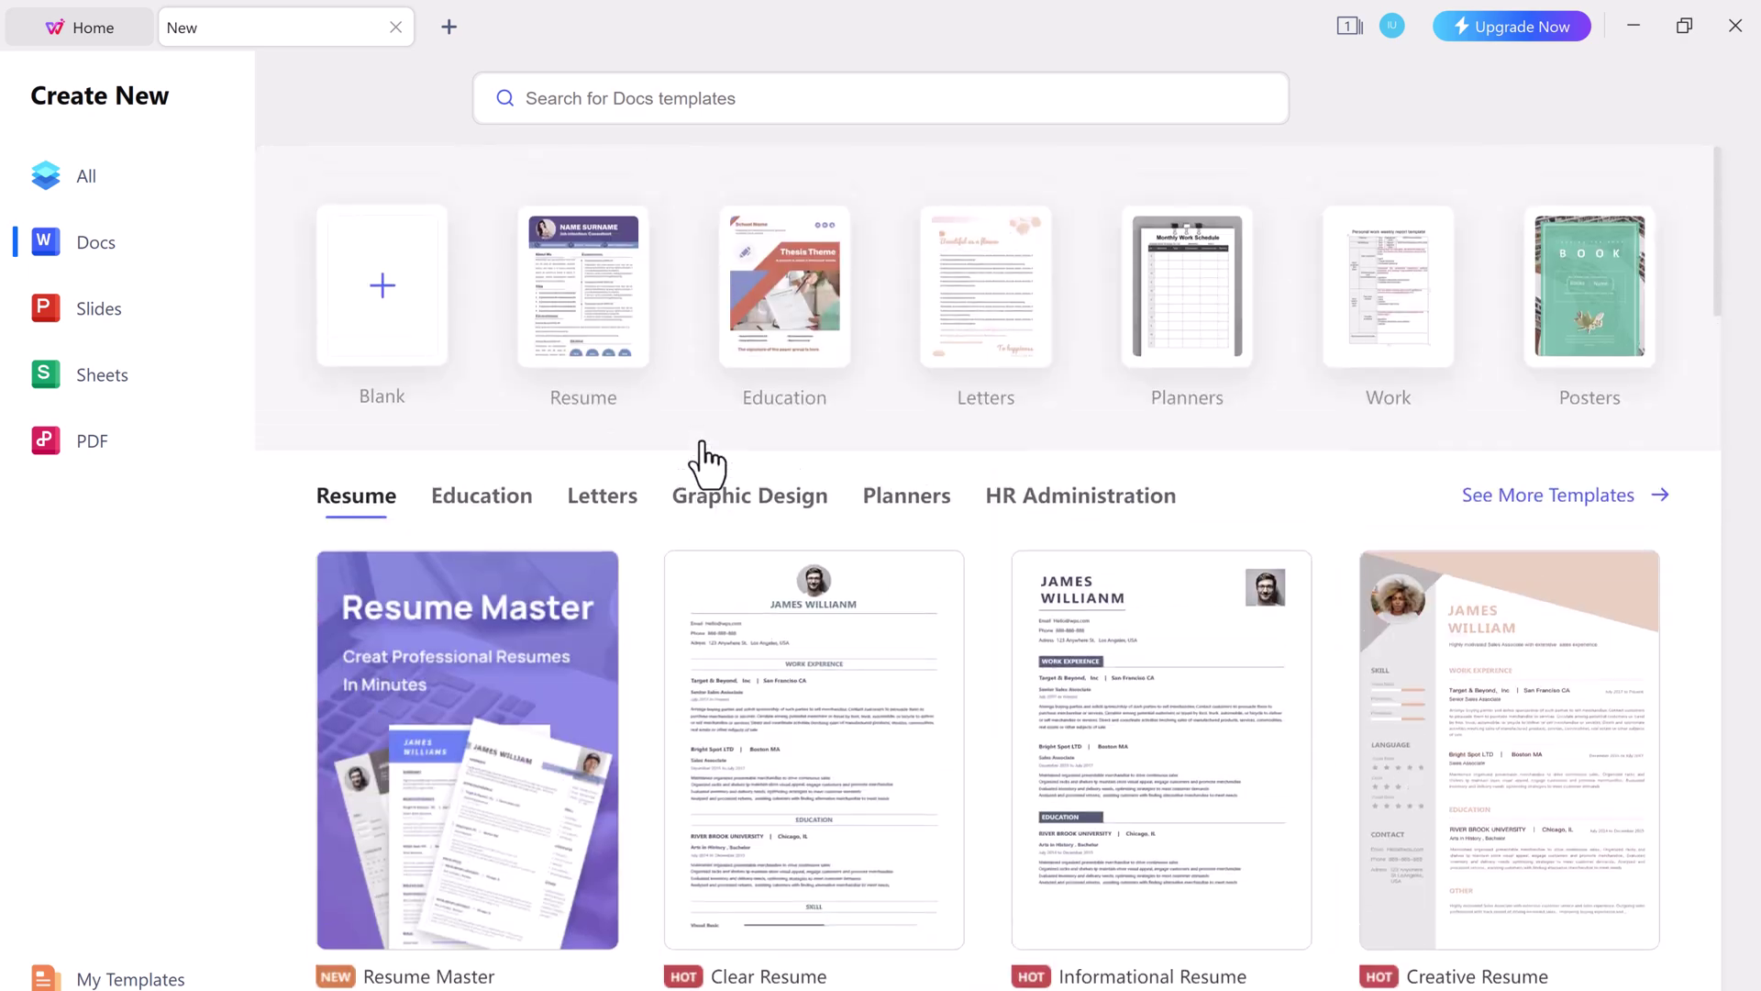
Browse the Education and Graphic Design Docs template categories
click(481, 523)
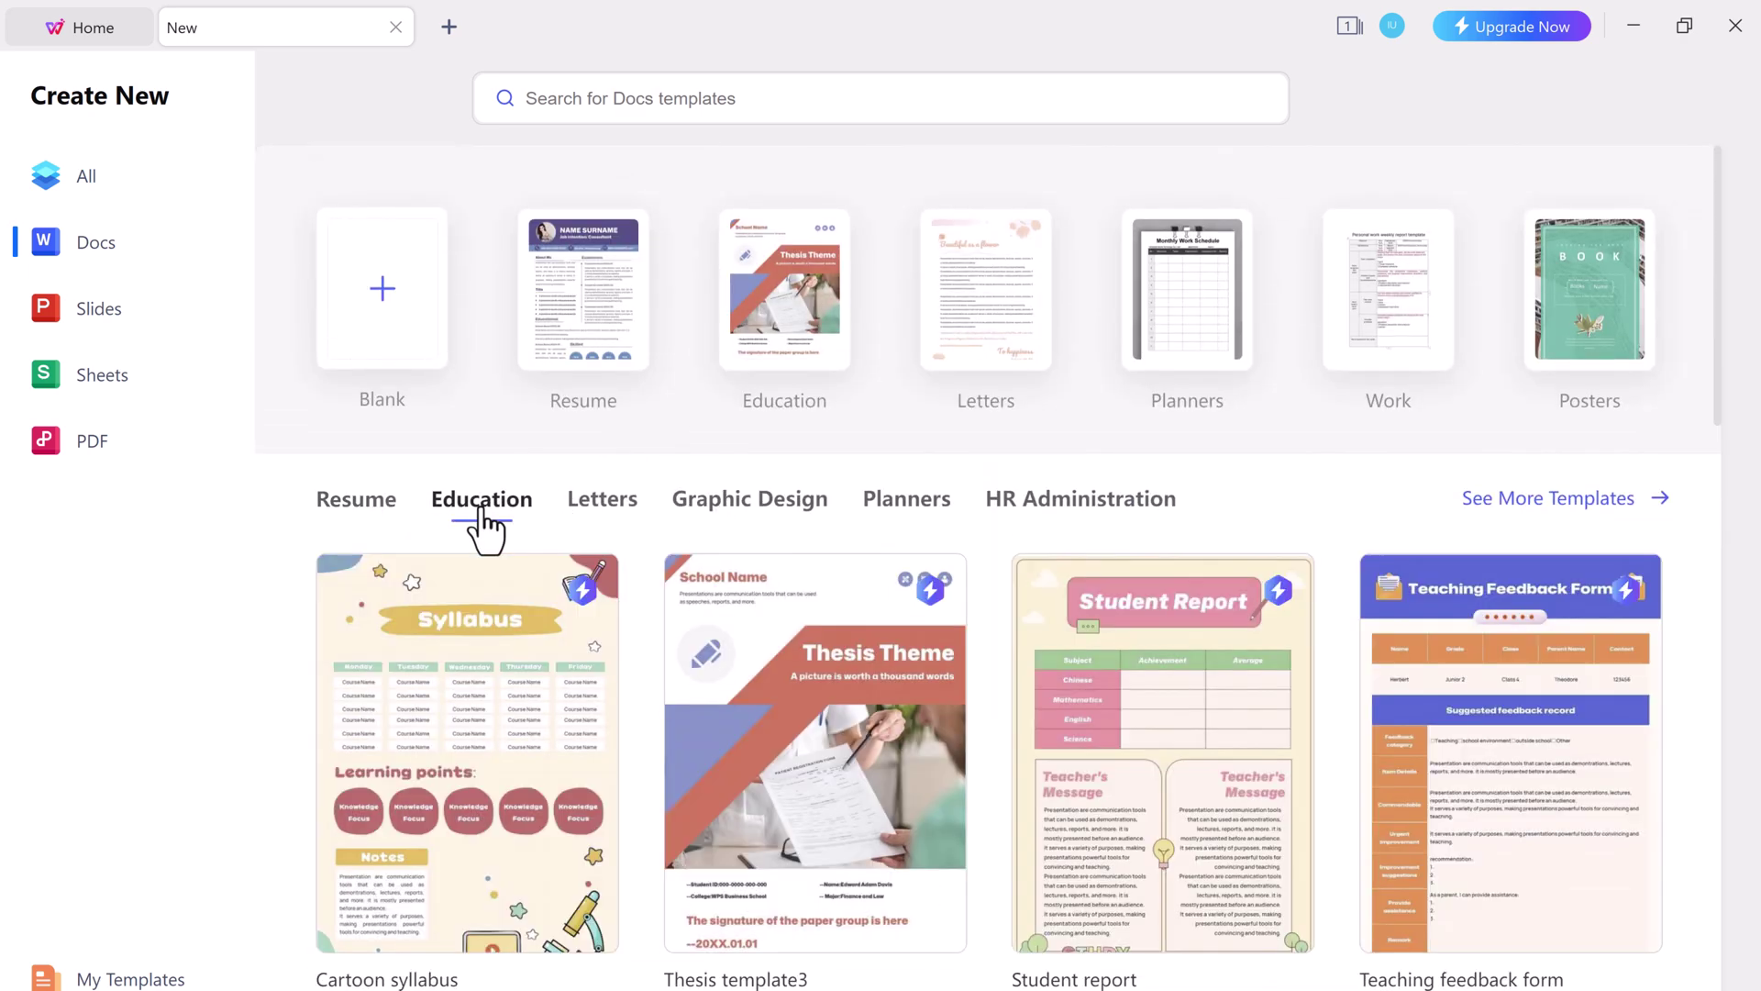
click(782, 515)
scroll(1403, 716, down, 10)
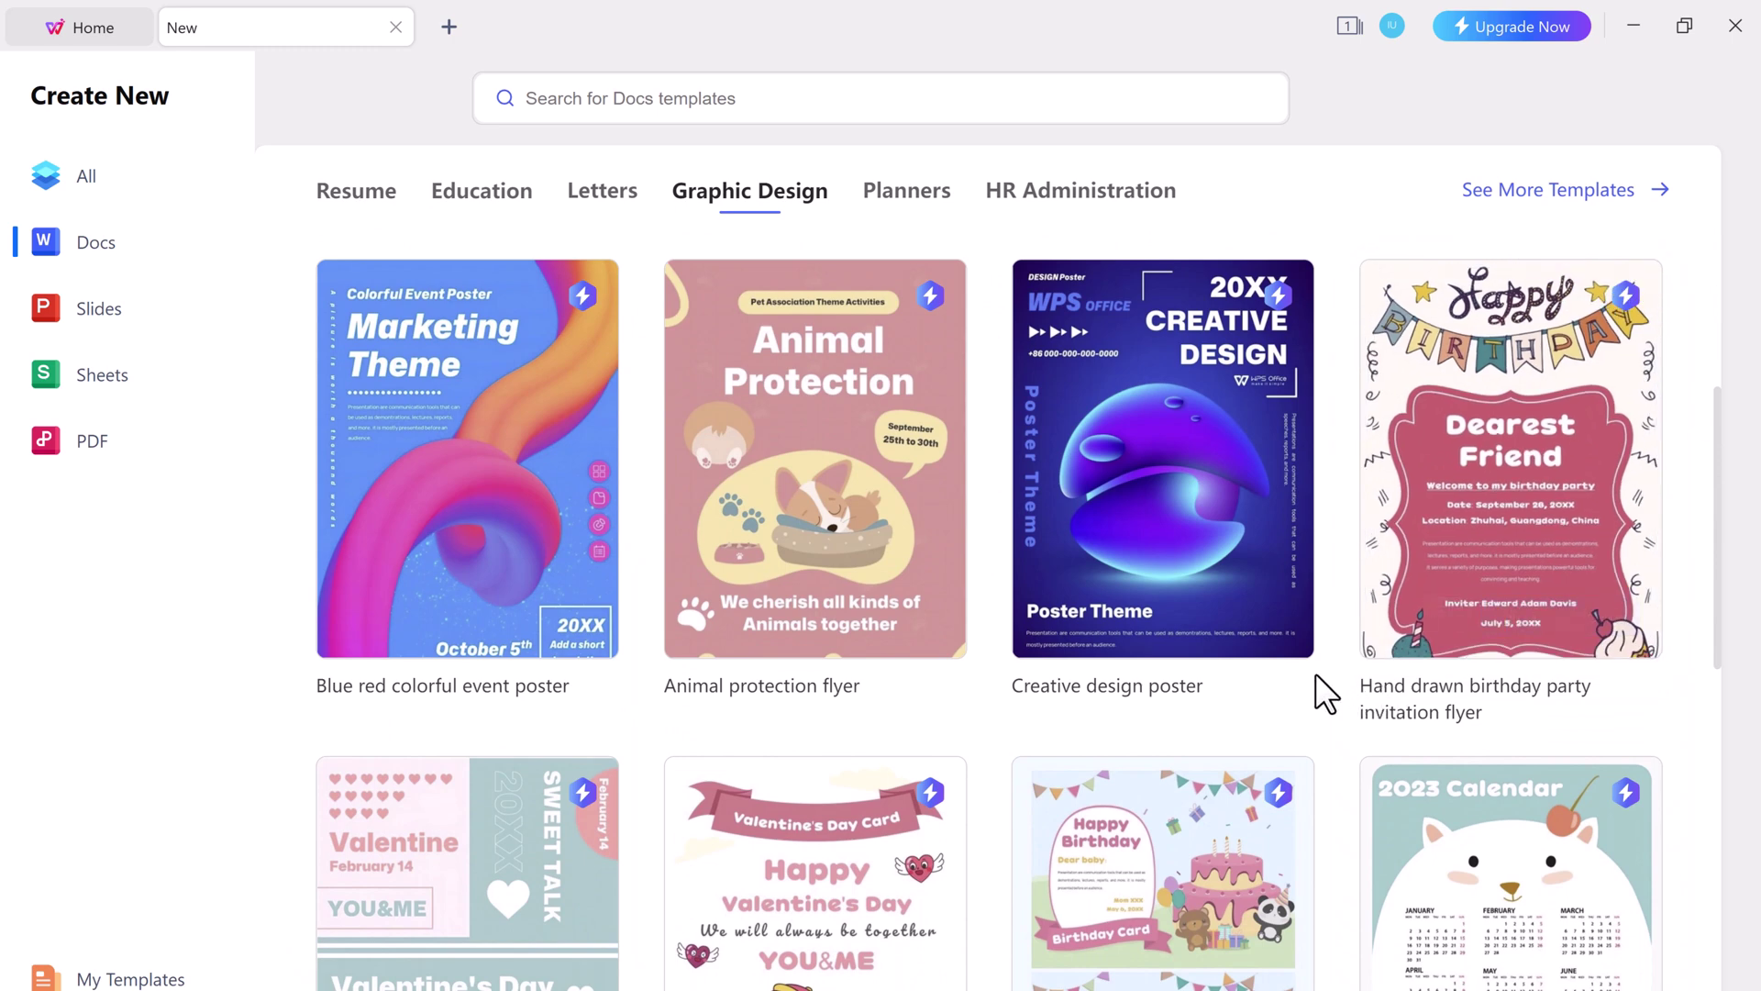
scroll(1315, 679, up, 10)
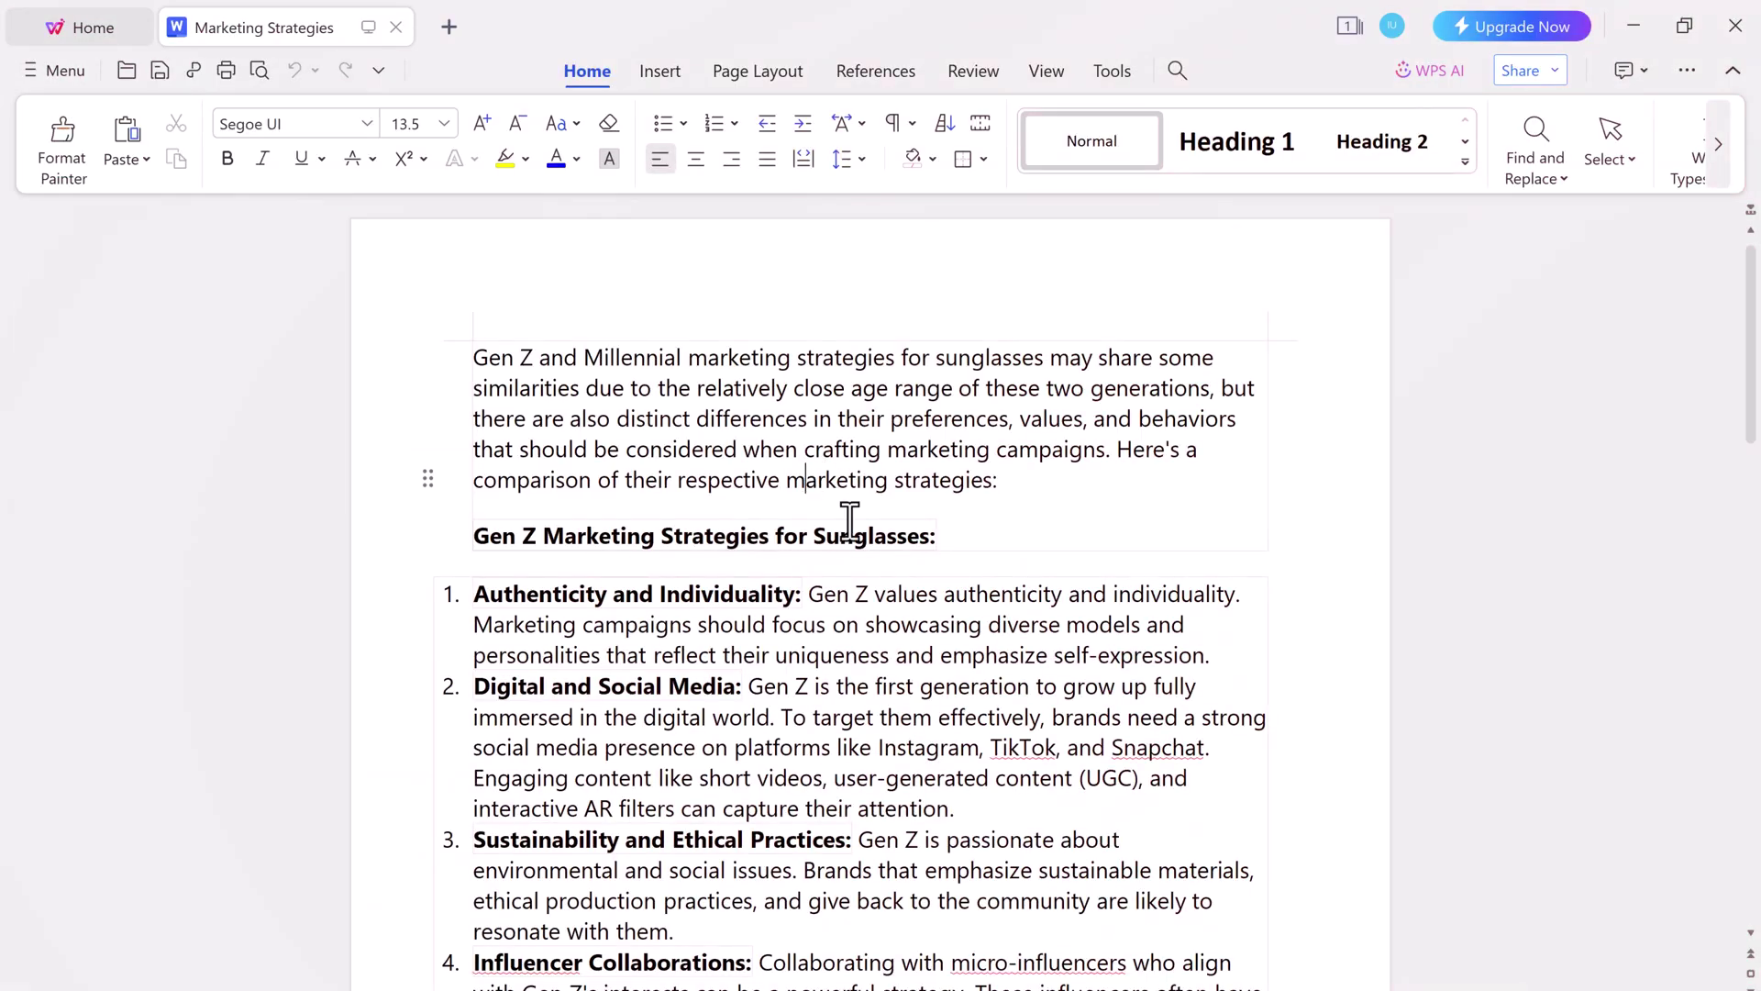
click(941, 536)
drag(807, 596, 432, 597)
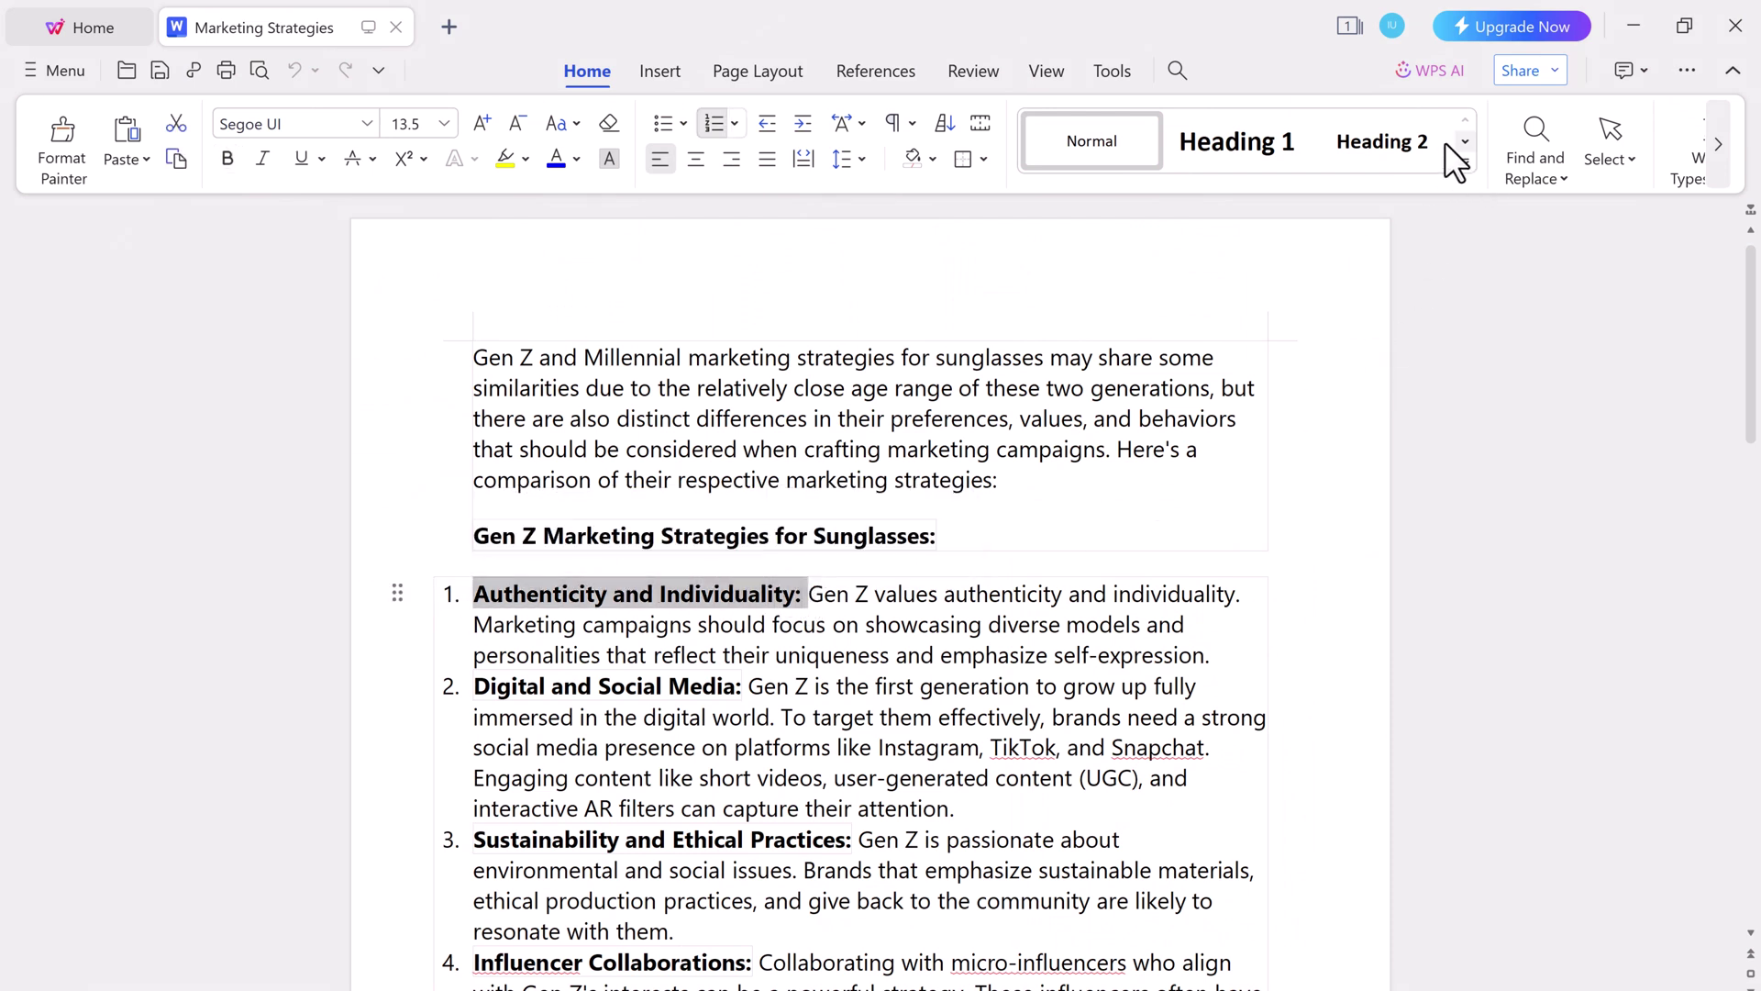
click(1124, 74)
click(1029, 77)
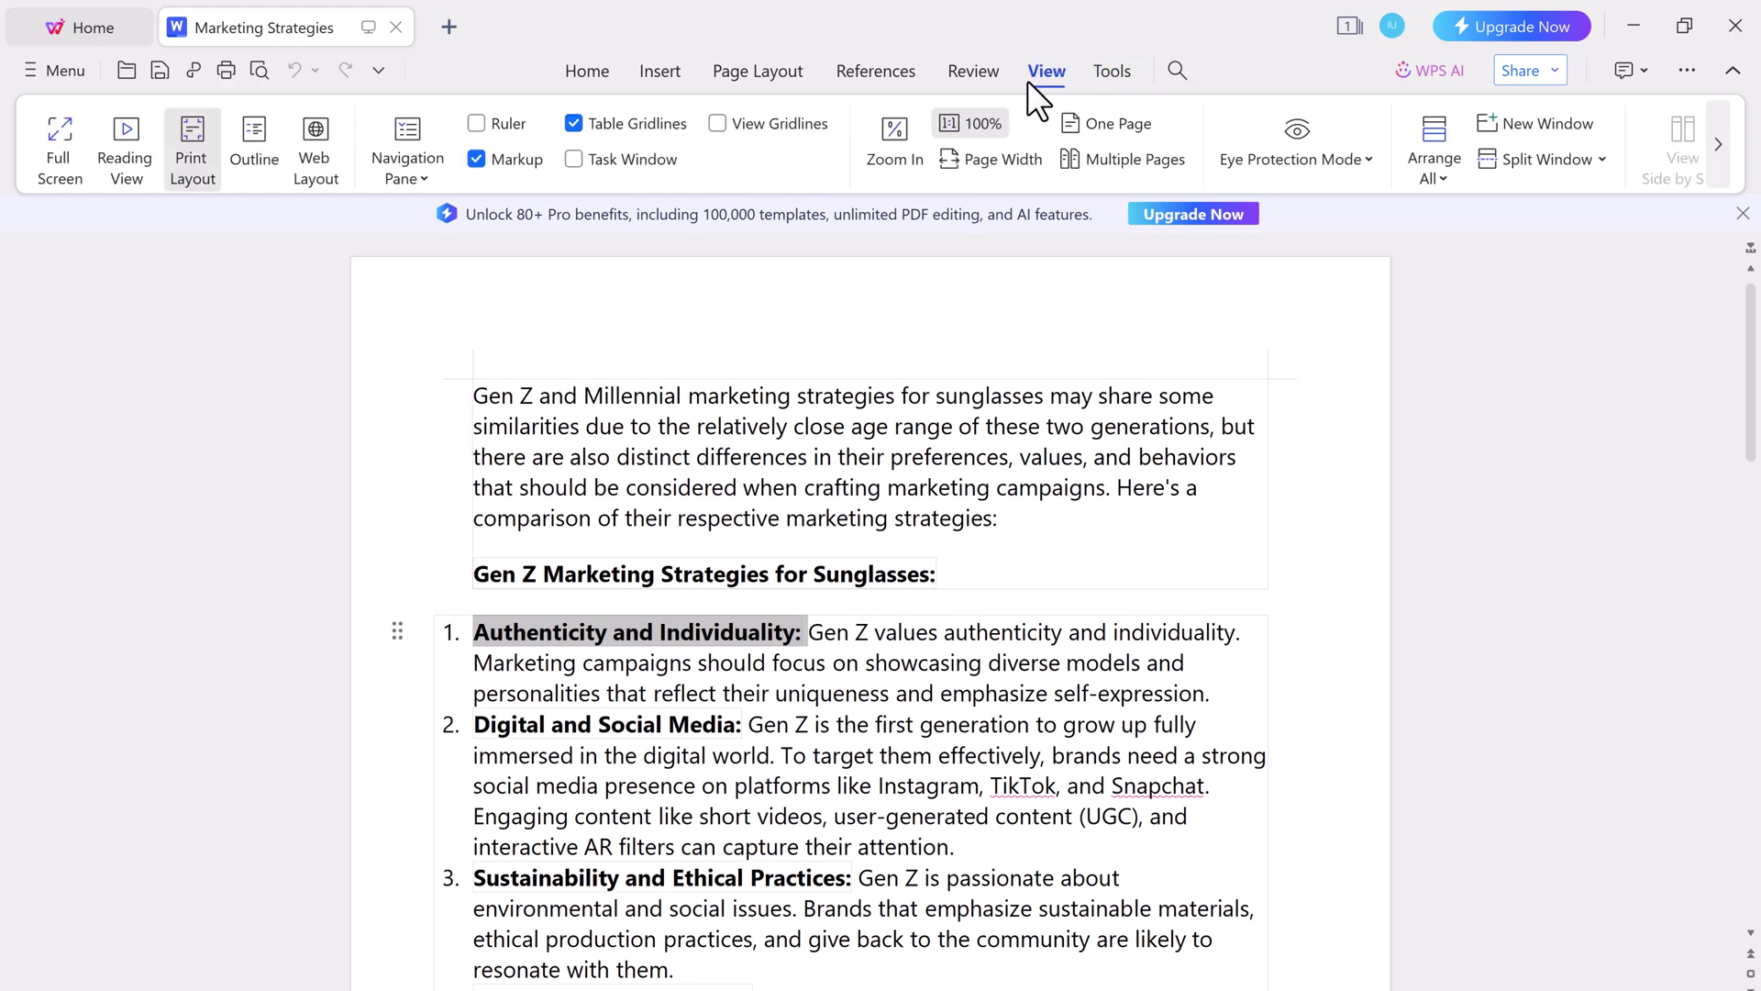
click(958, 77)
click(754, 81)
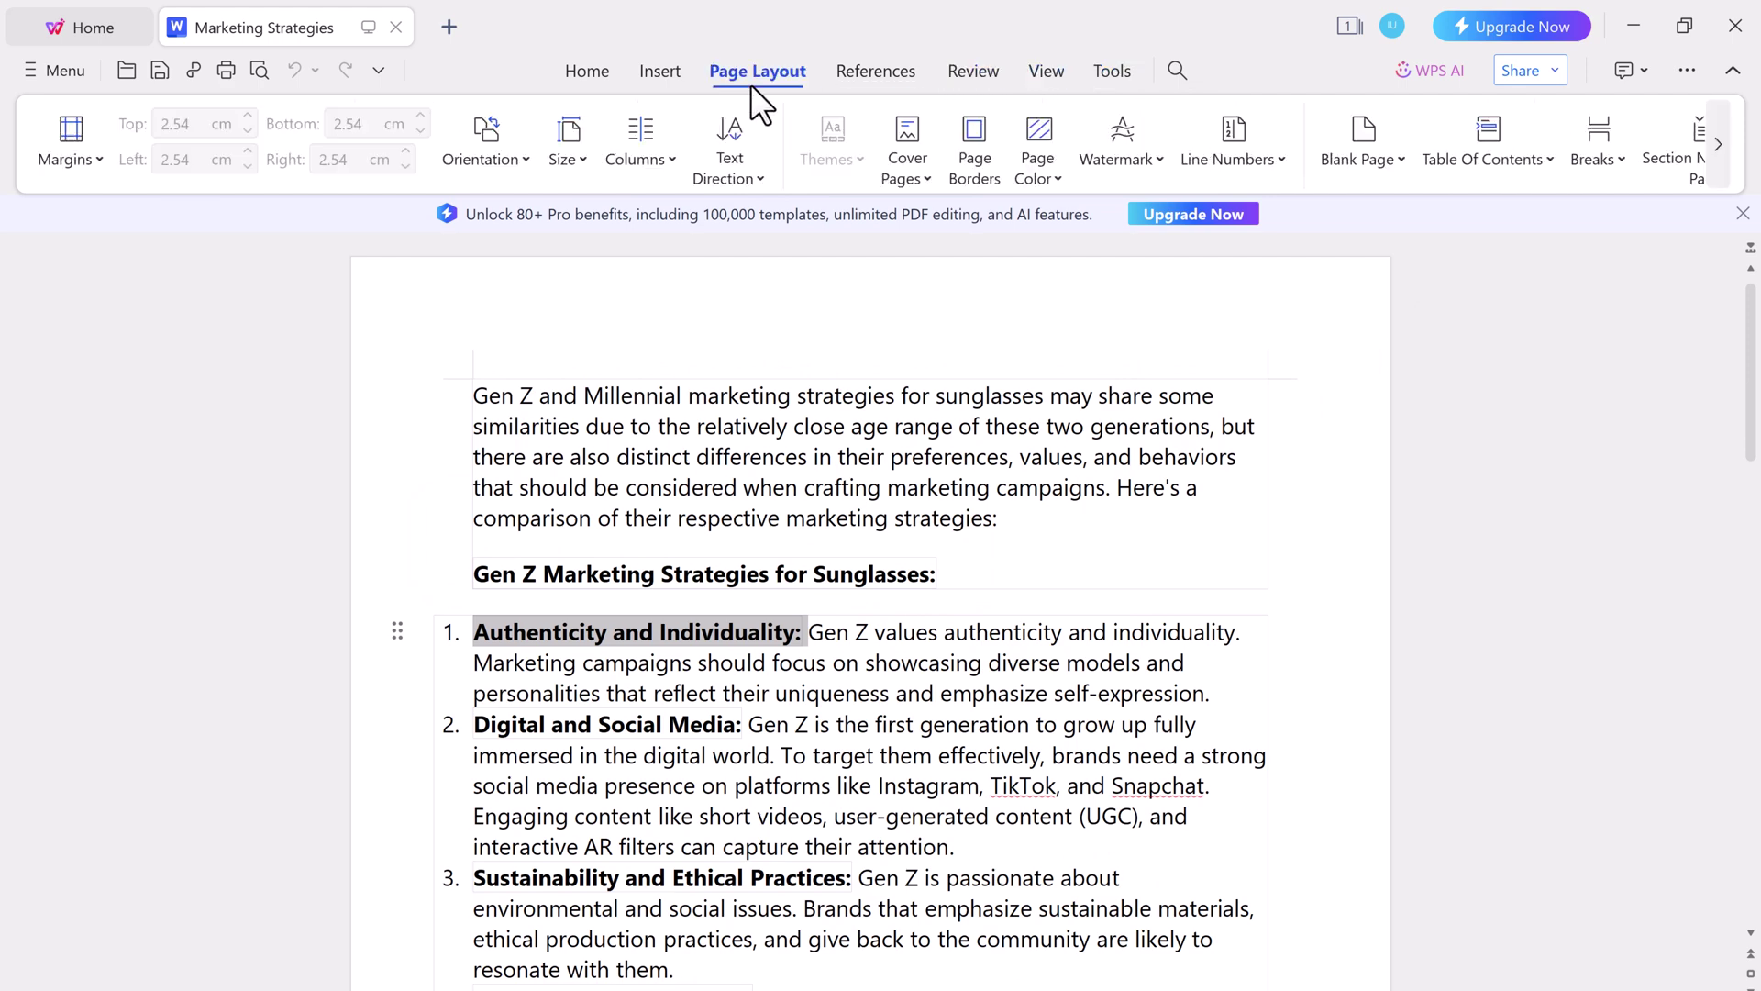
click(664, 75)
click(571, 75)
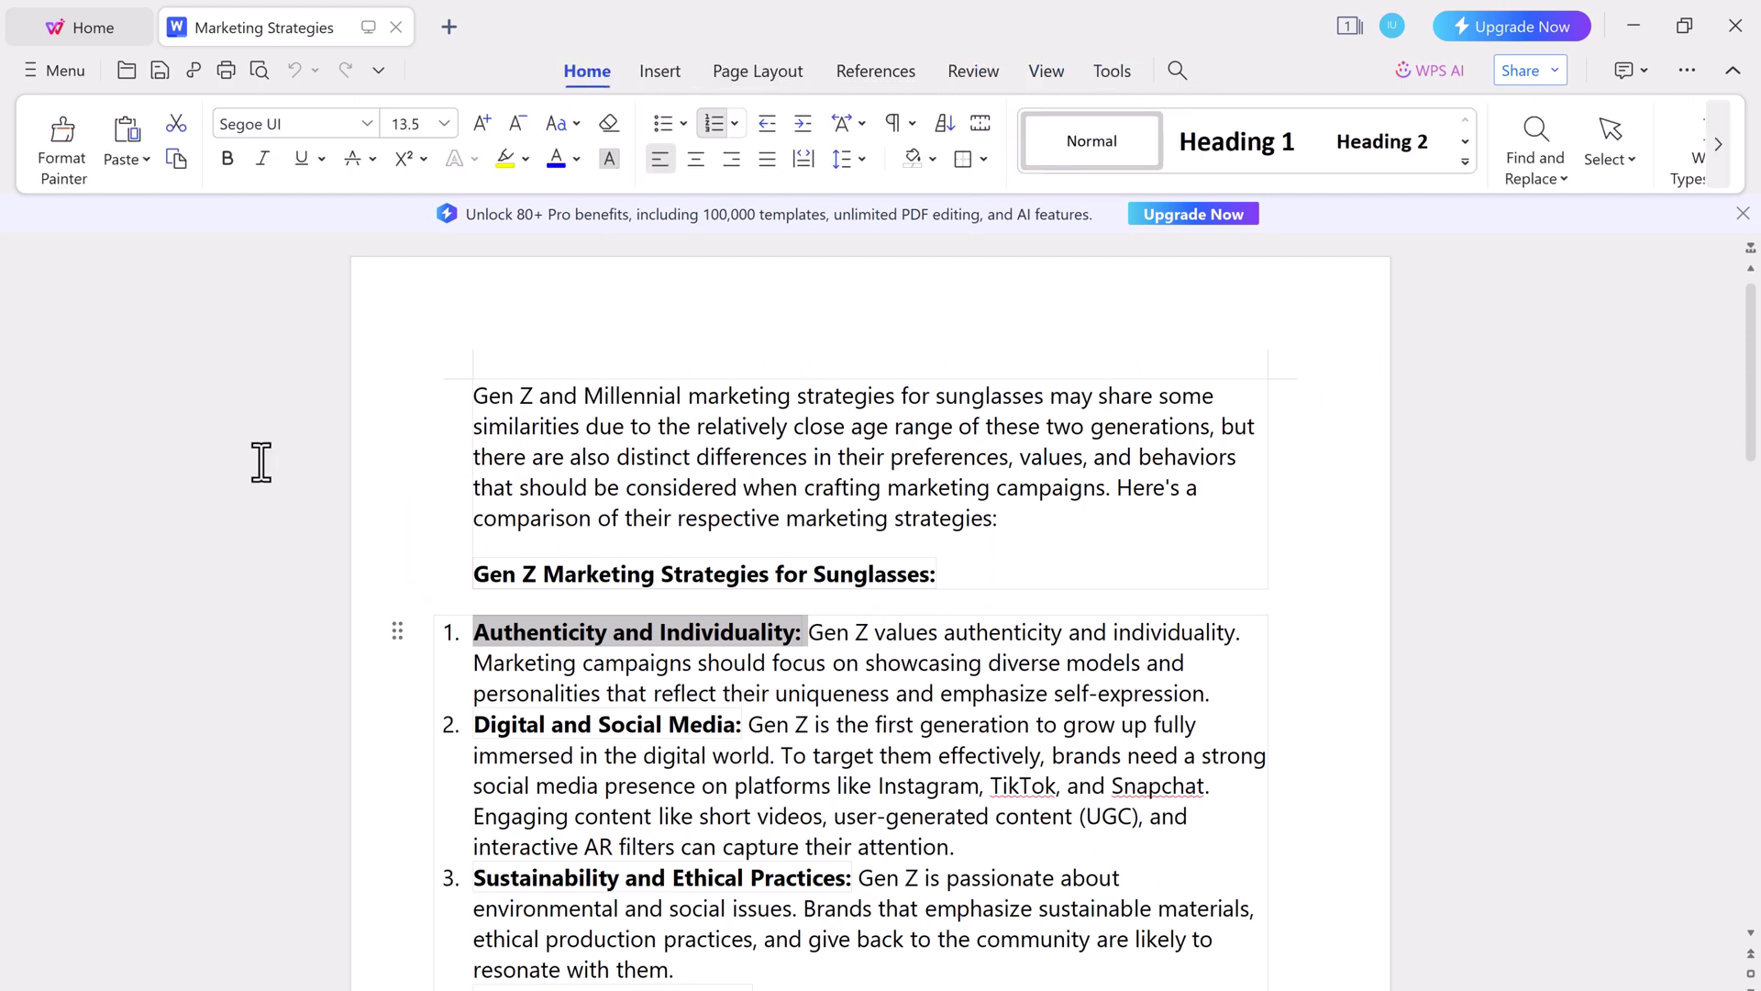
Close Marketing Strategies and start a blank Slides presentation, selecting its title placeholder
click(396, 27)
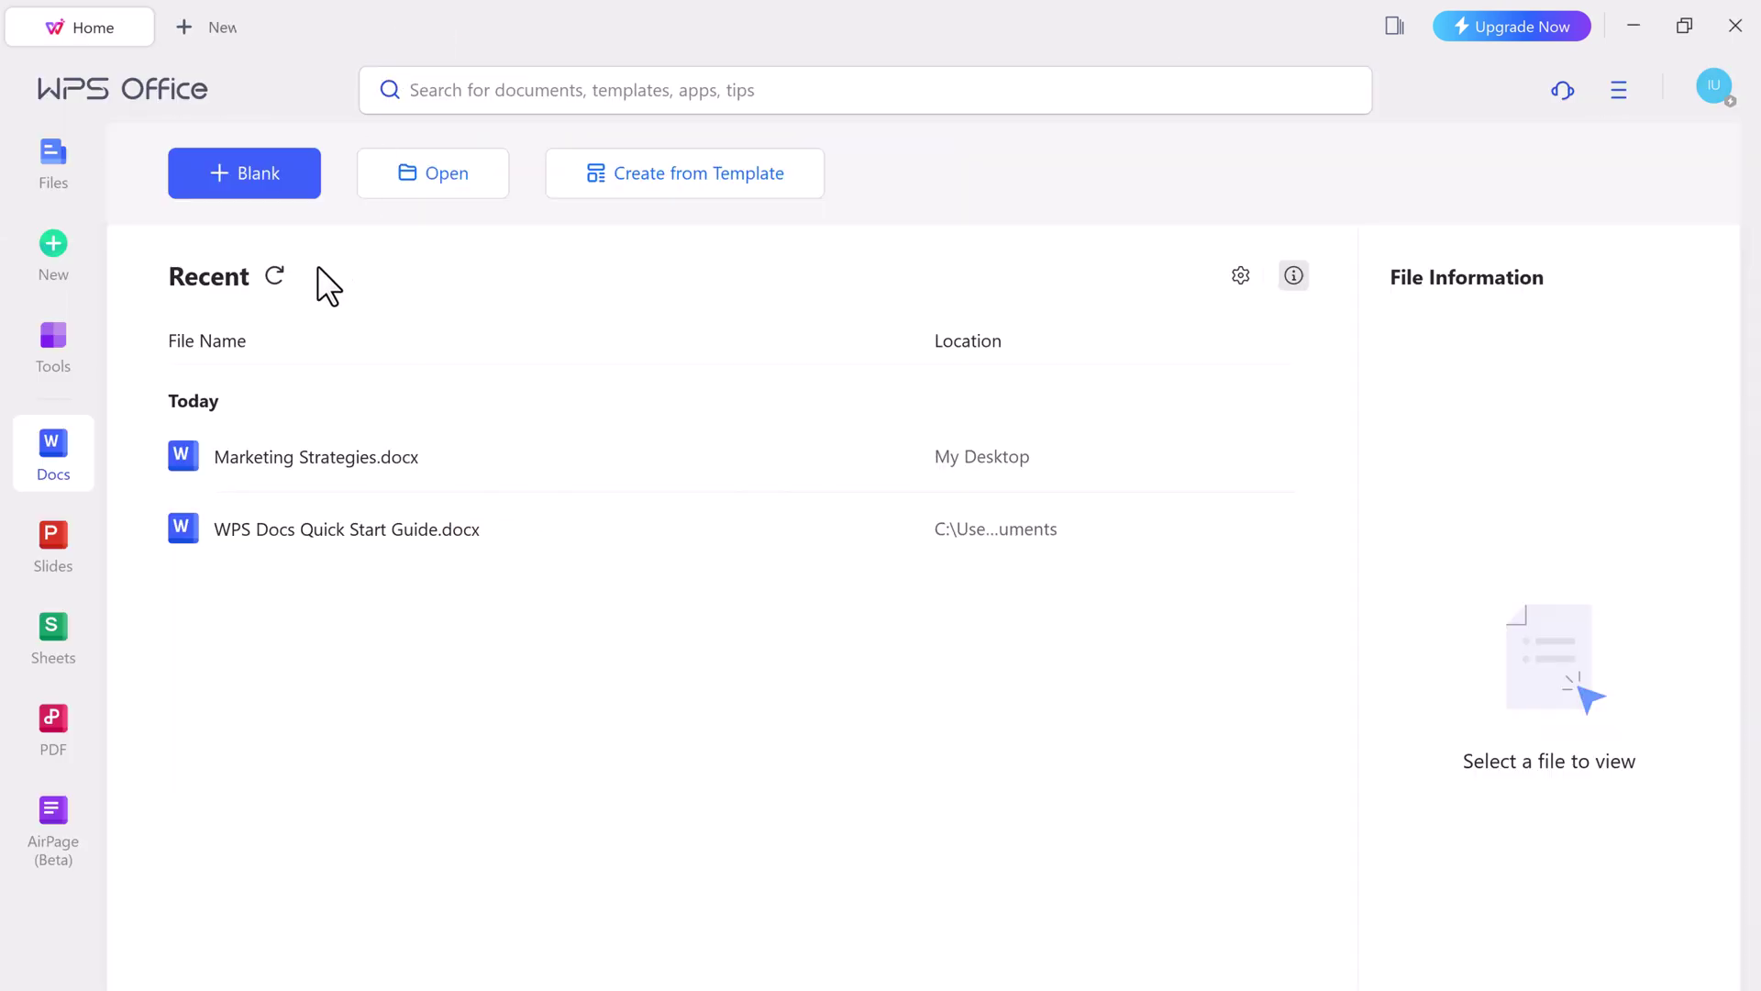
click(60, 560)
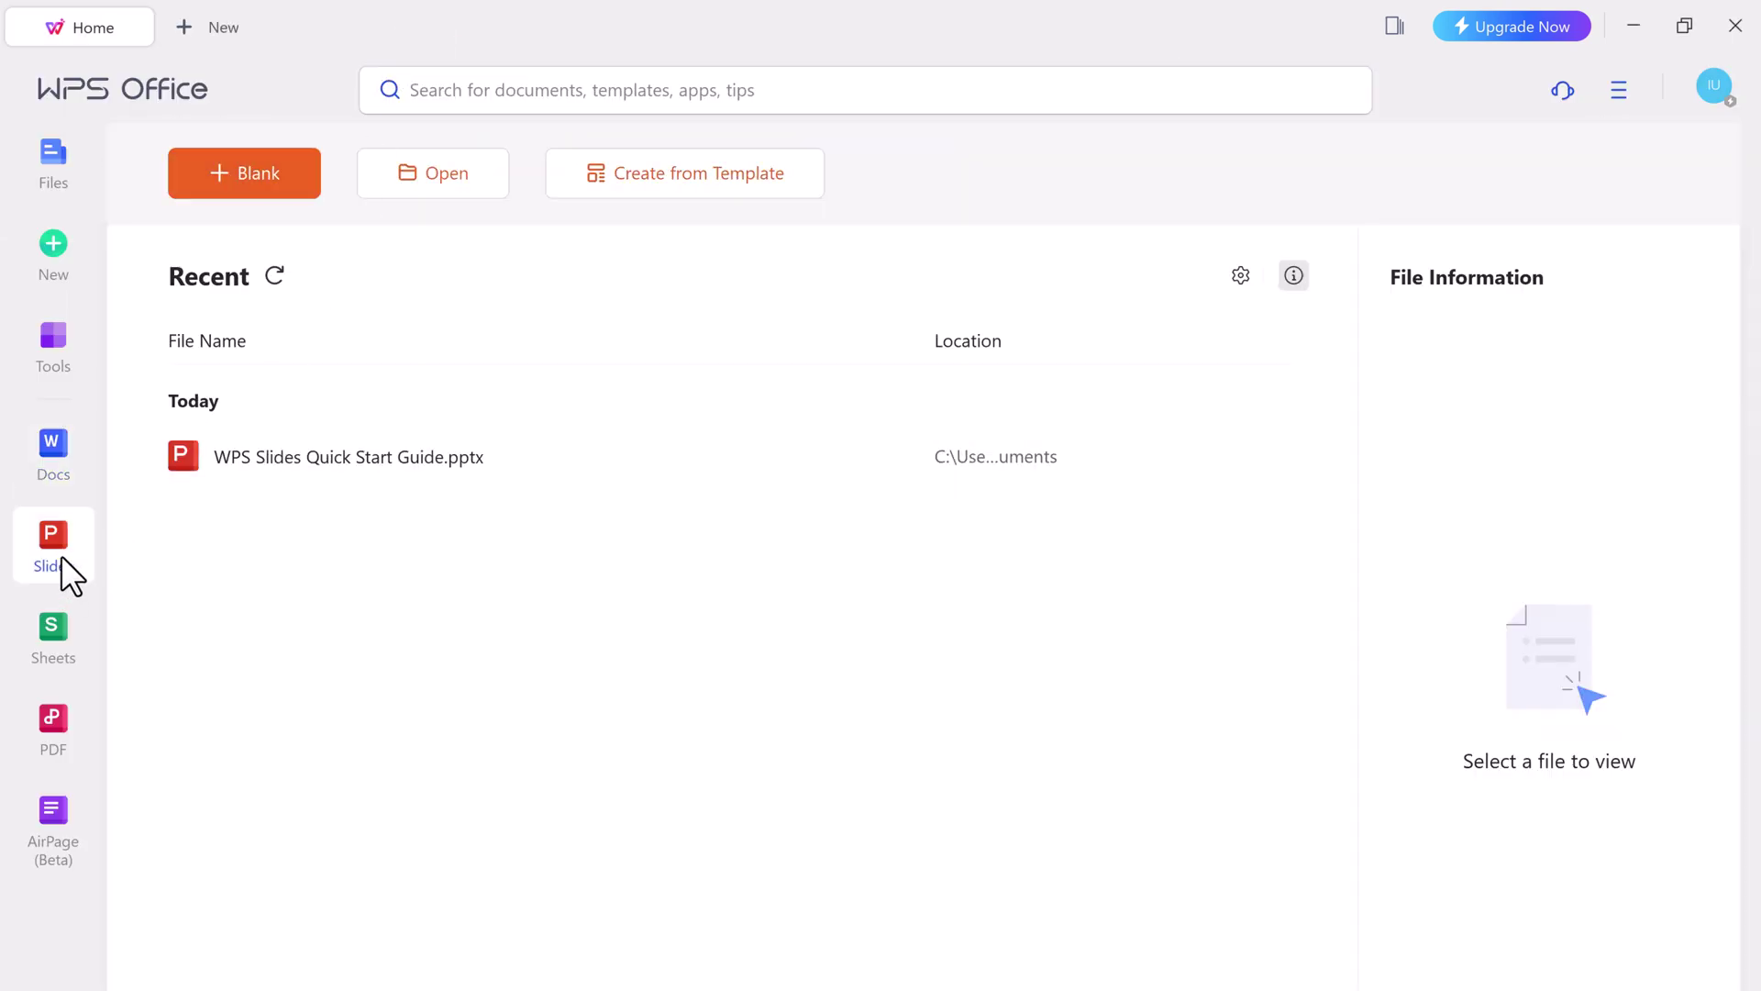
click(613, 178)
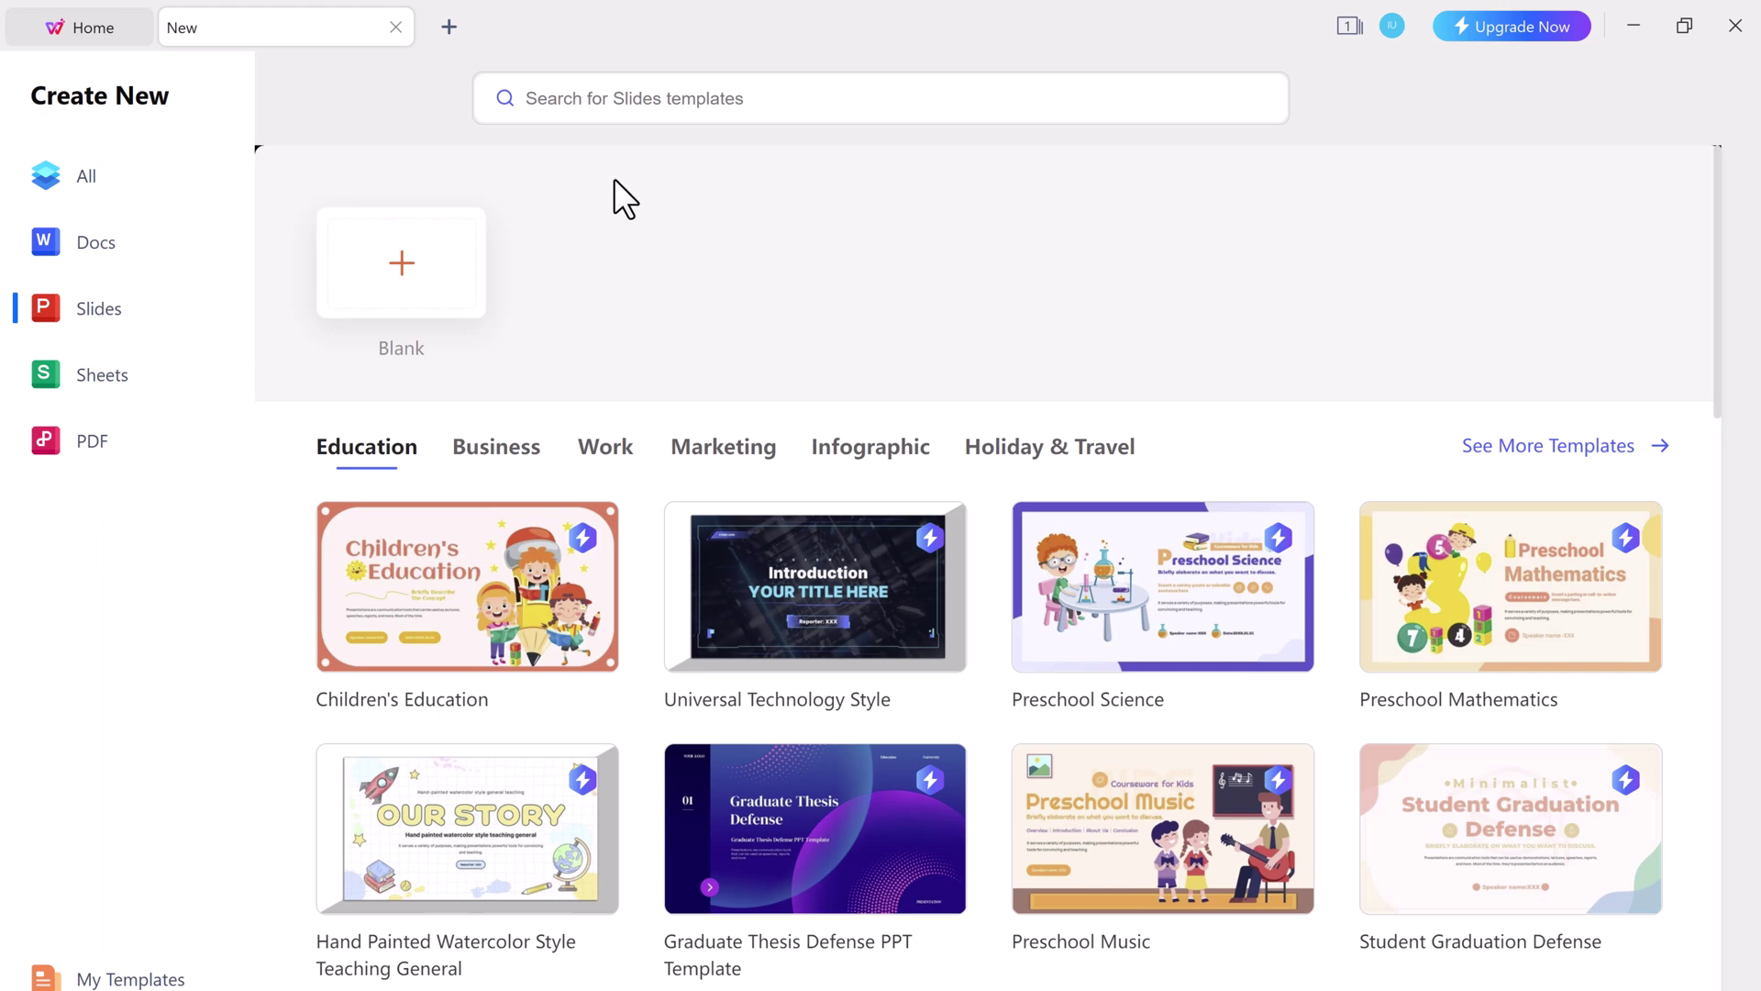
click(360, 312)
click(840, 448)
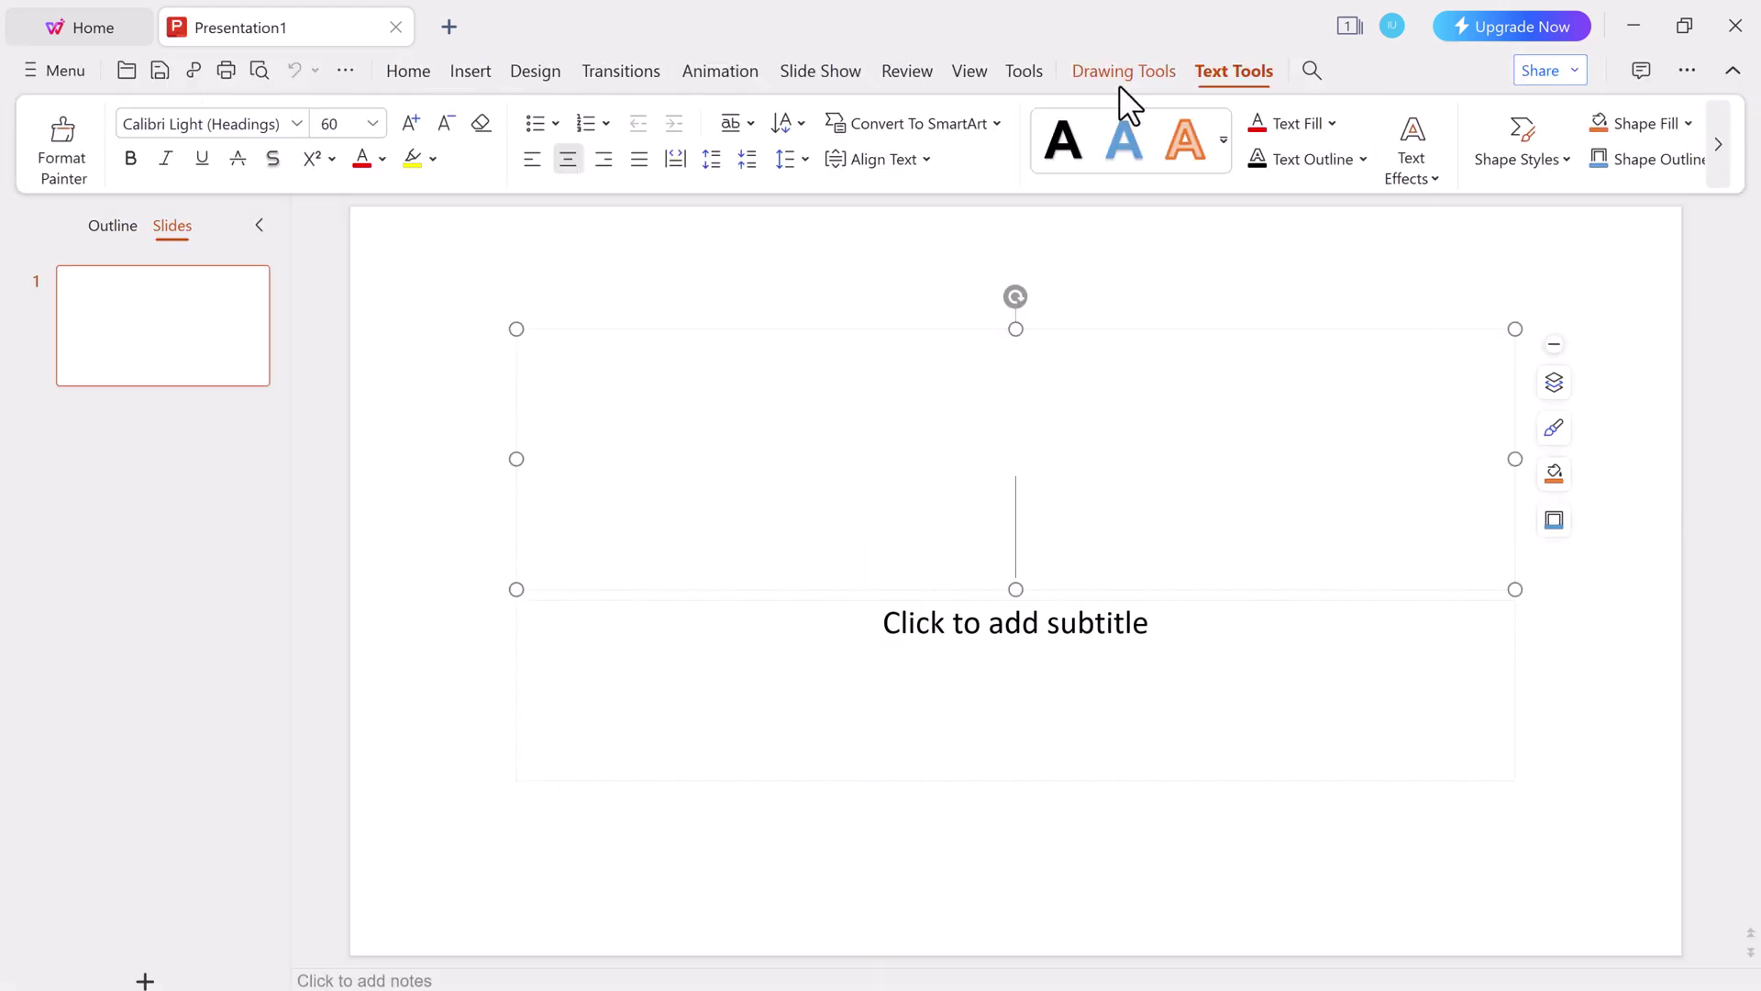
Browse the Slide Show, Animation, Transition and Design tabs, then close Presentation1
click(818, 71)
click(714, 73)
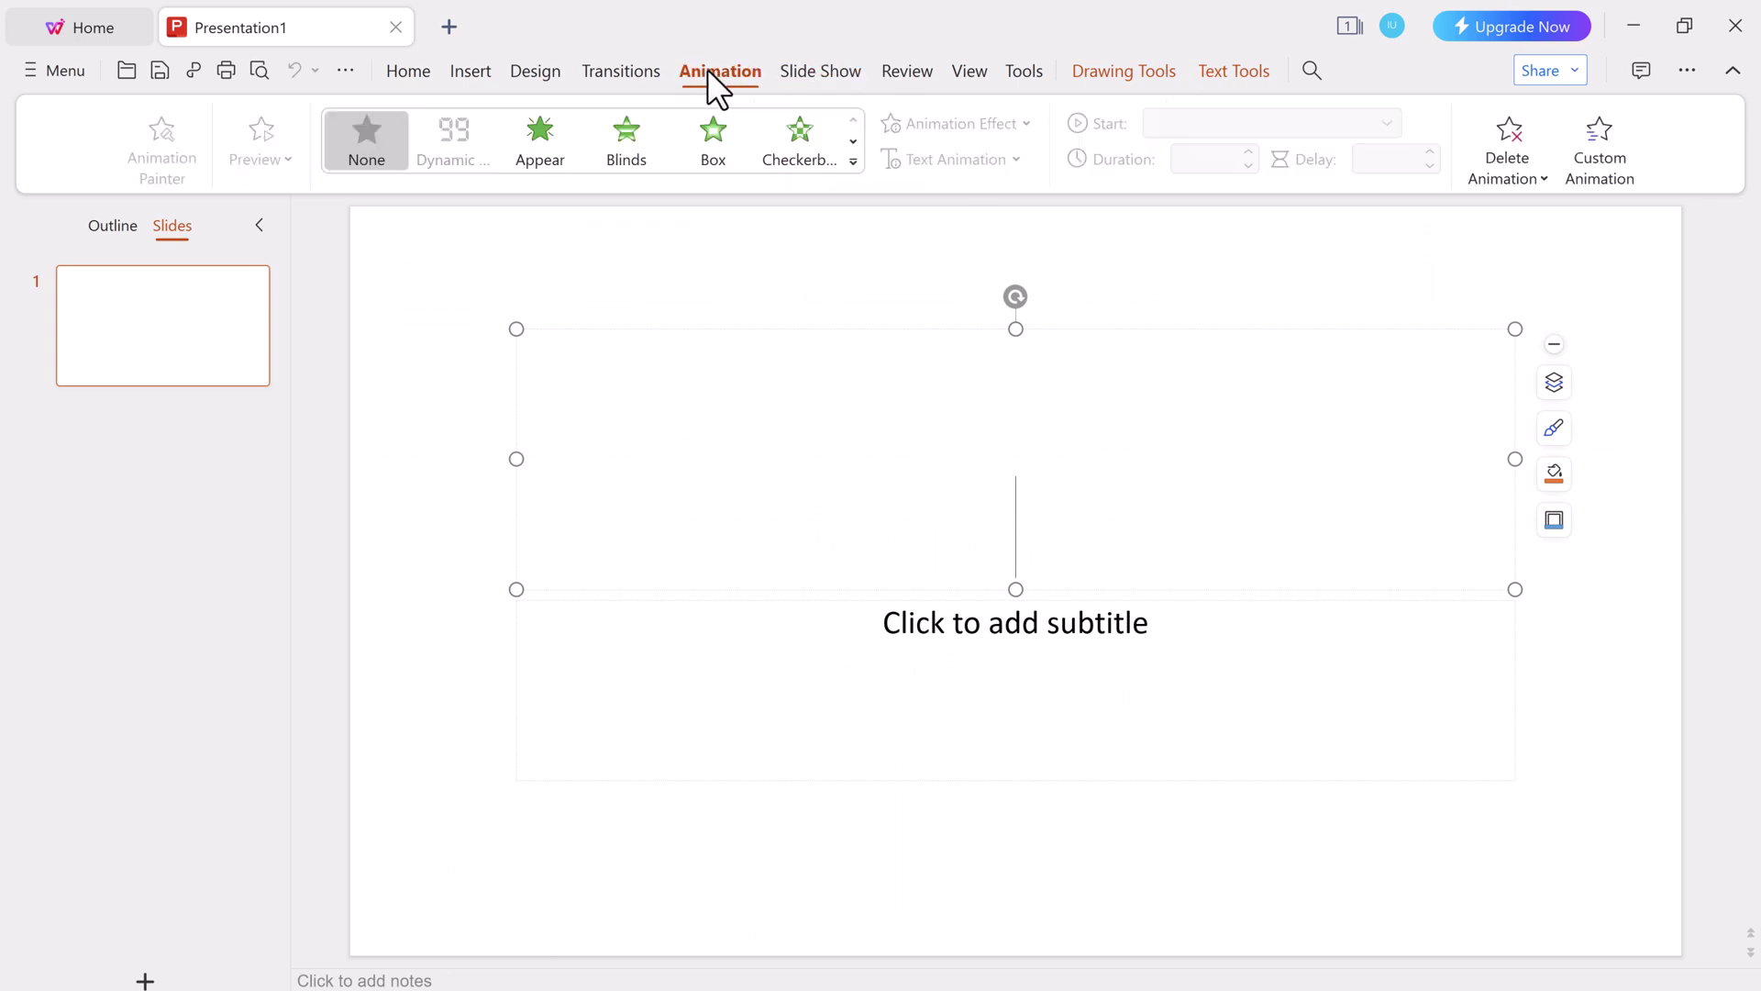
click(616, 74)
click(530, 72)
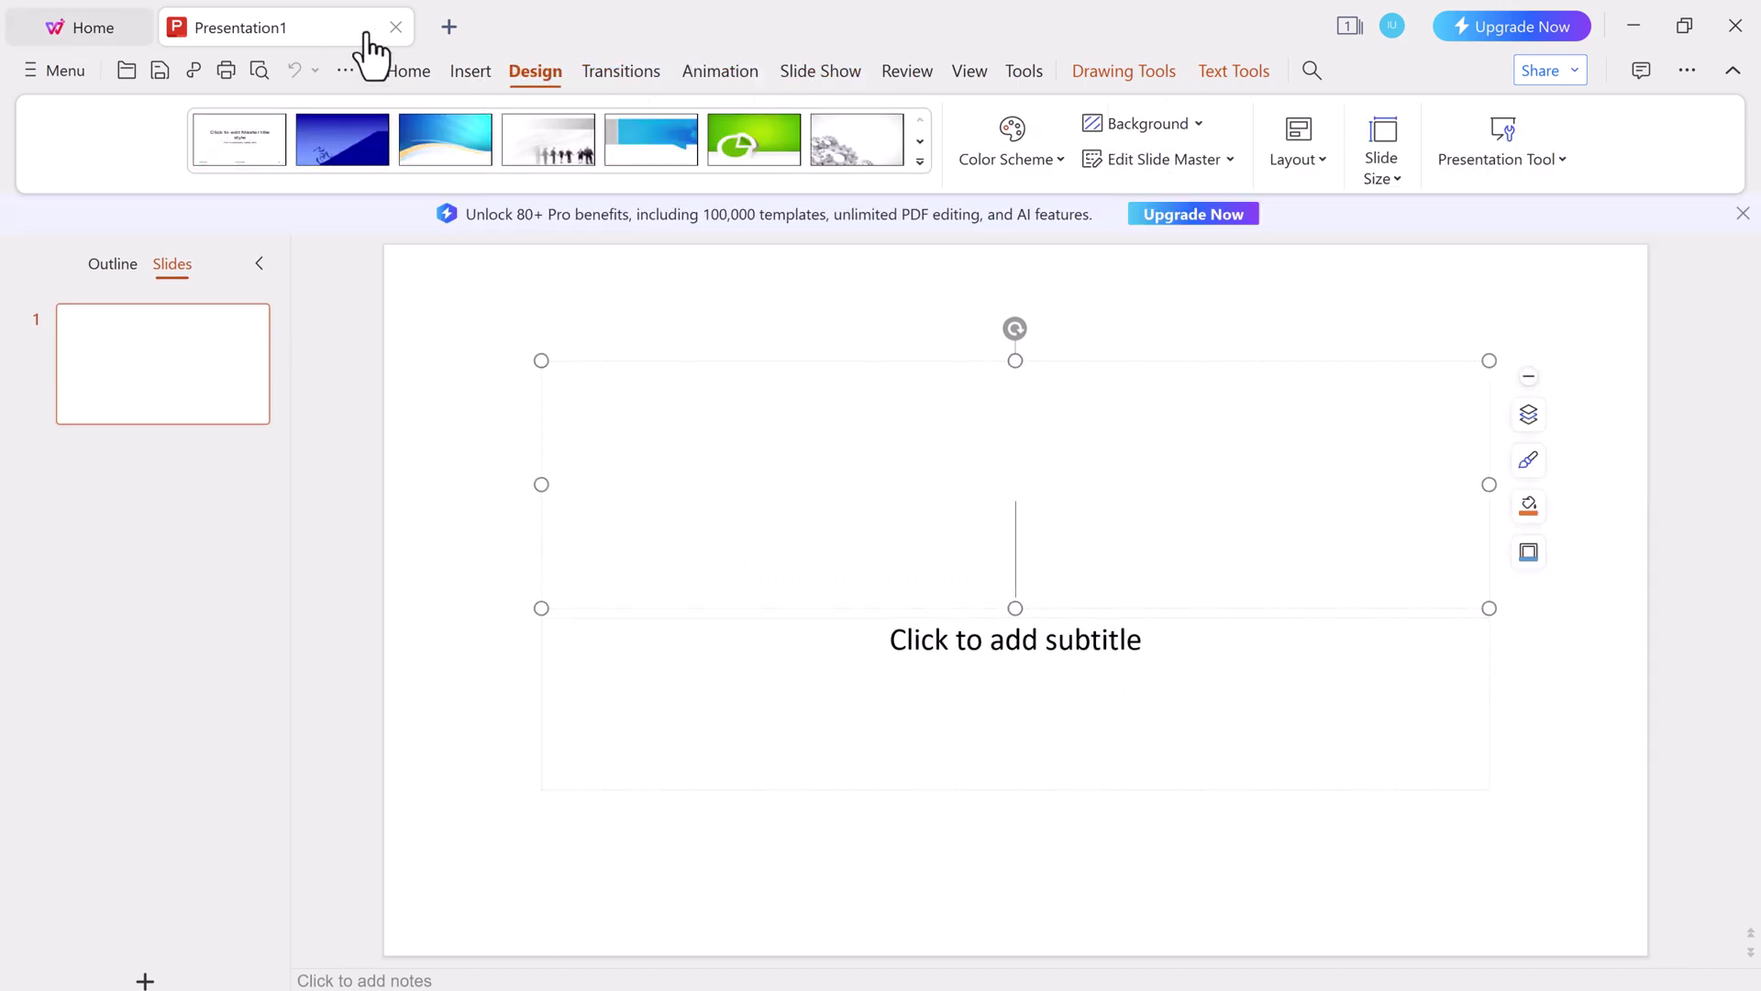
click(395, 28)
Open the Salary.xls workbook from the Desktop folder and scroll through it
click(447, 173)
scroll(700, 545, down, 10)
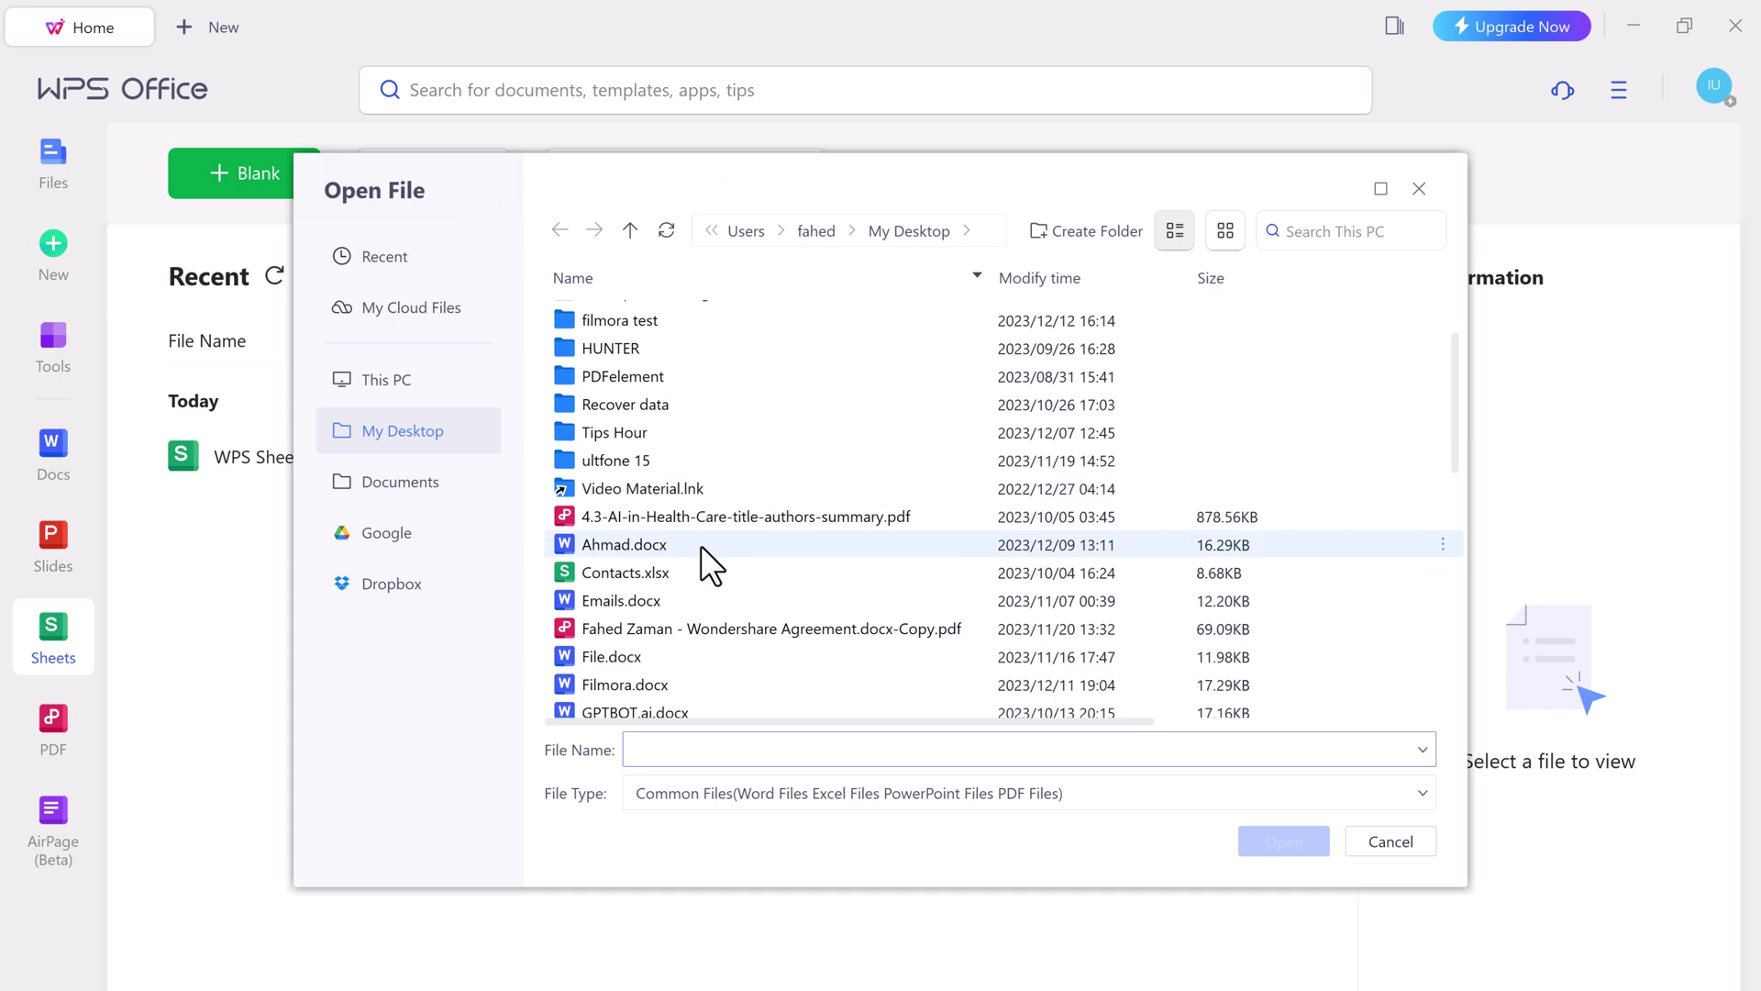
double_click(678, 646)
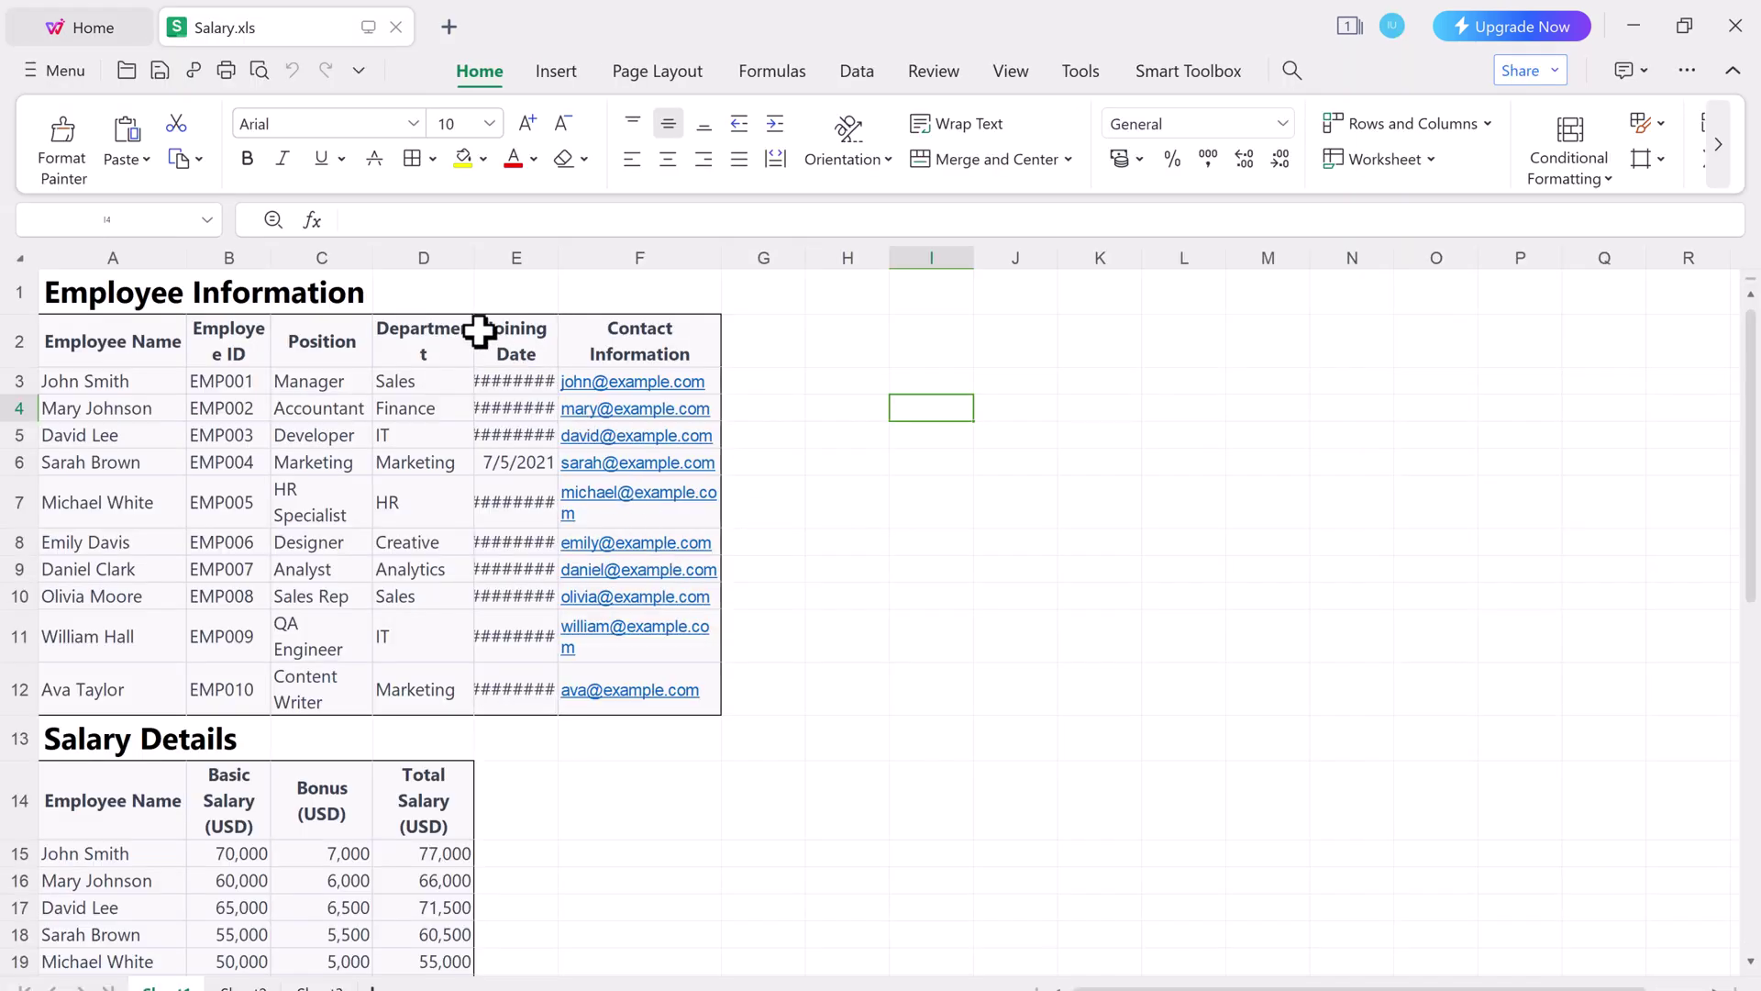
scroll(507, 510, down, 4)
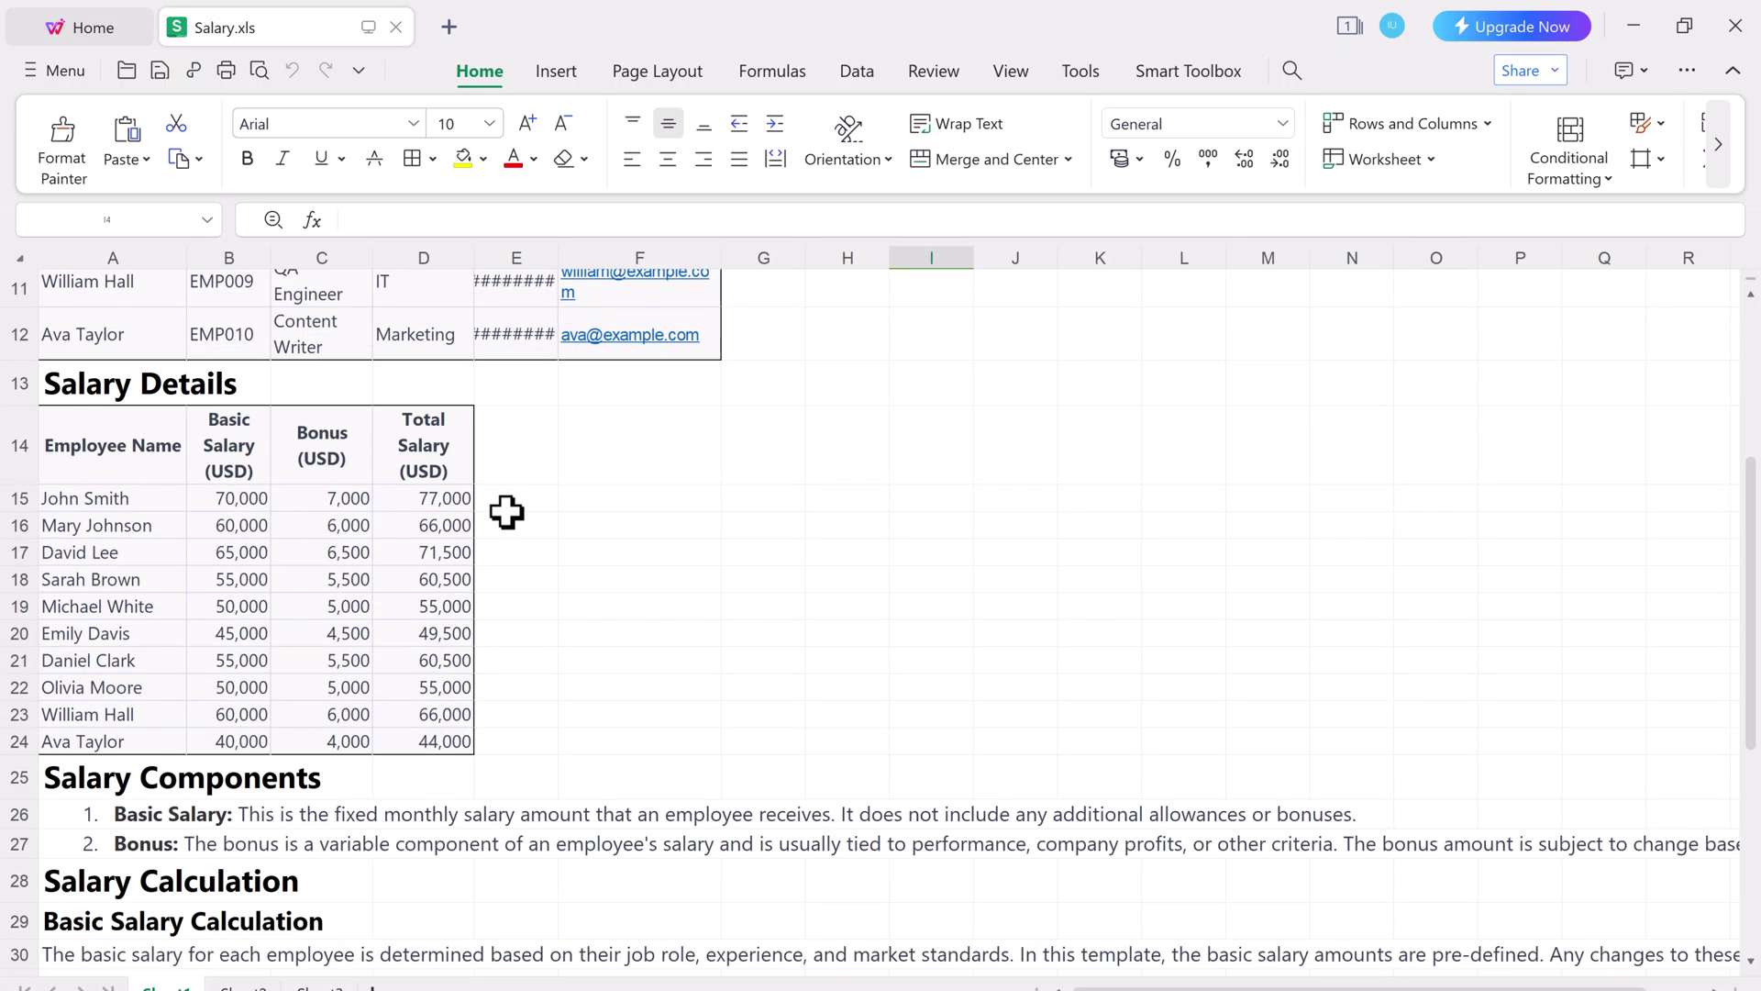
scroll(505, 563, down, 4)
scroll(505, 564, up, 8)
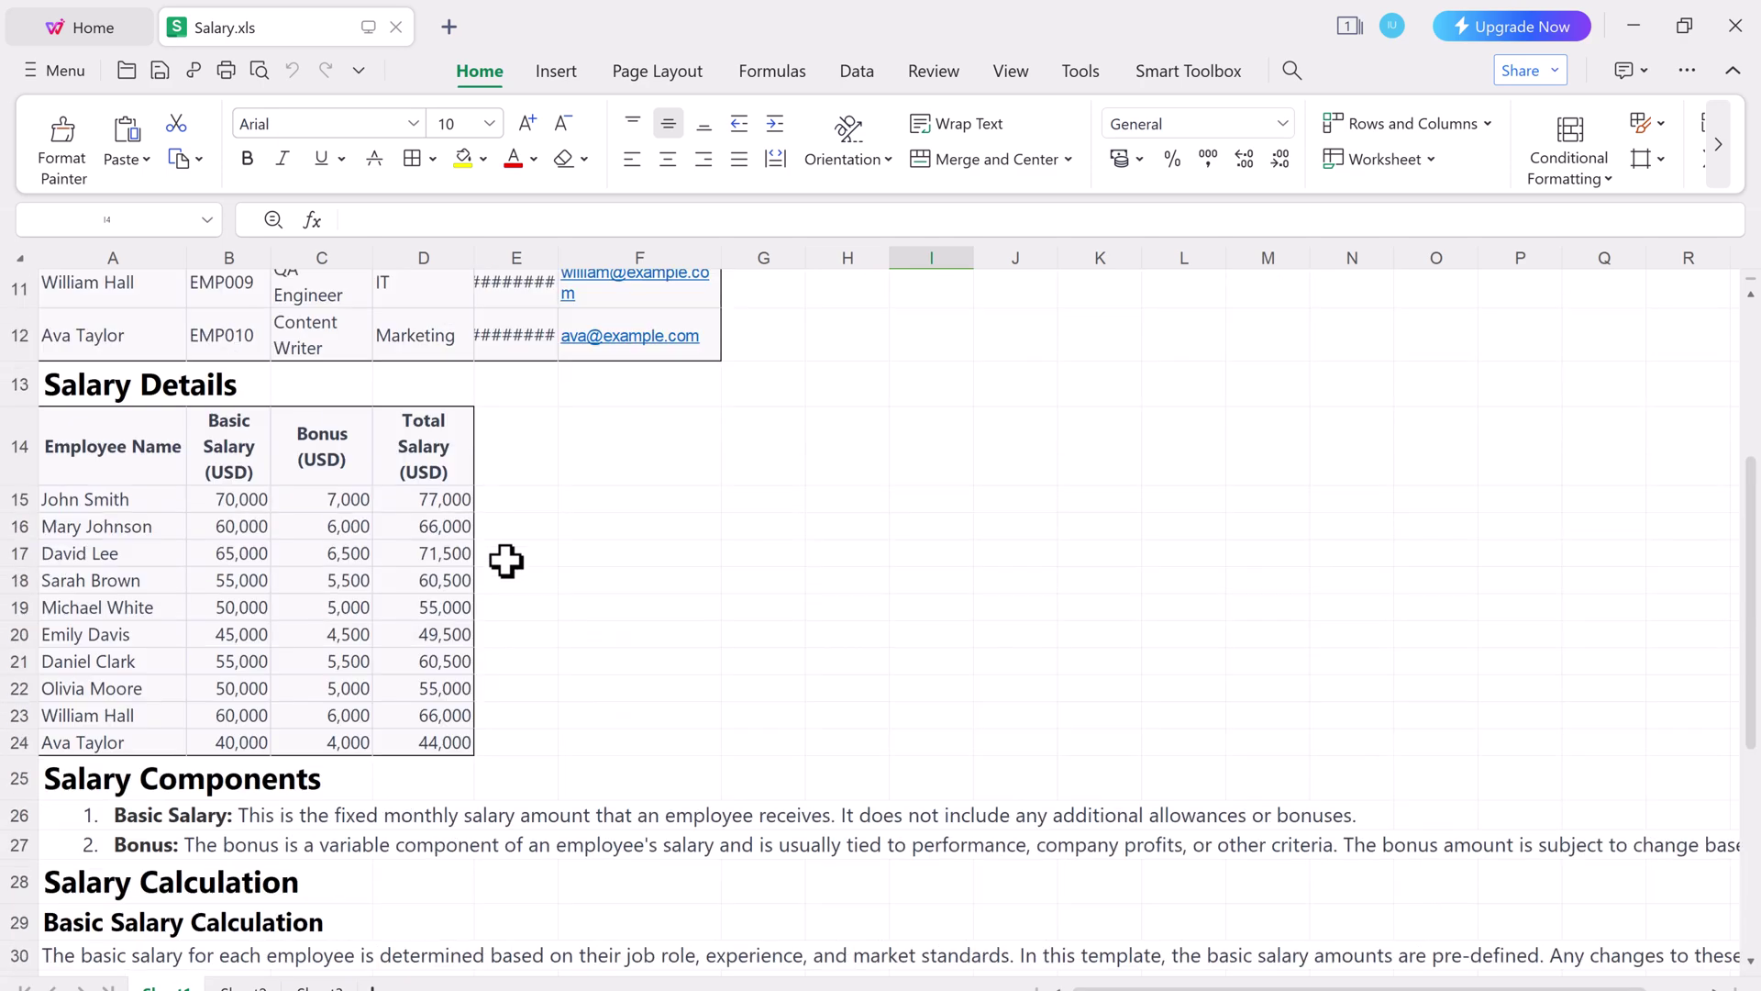
Select Employee Information cells, check the Orientation options and Formulas tab, then go Home
click(358, 431)
click(623, 441)
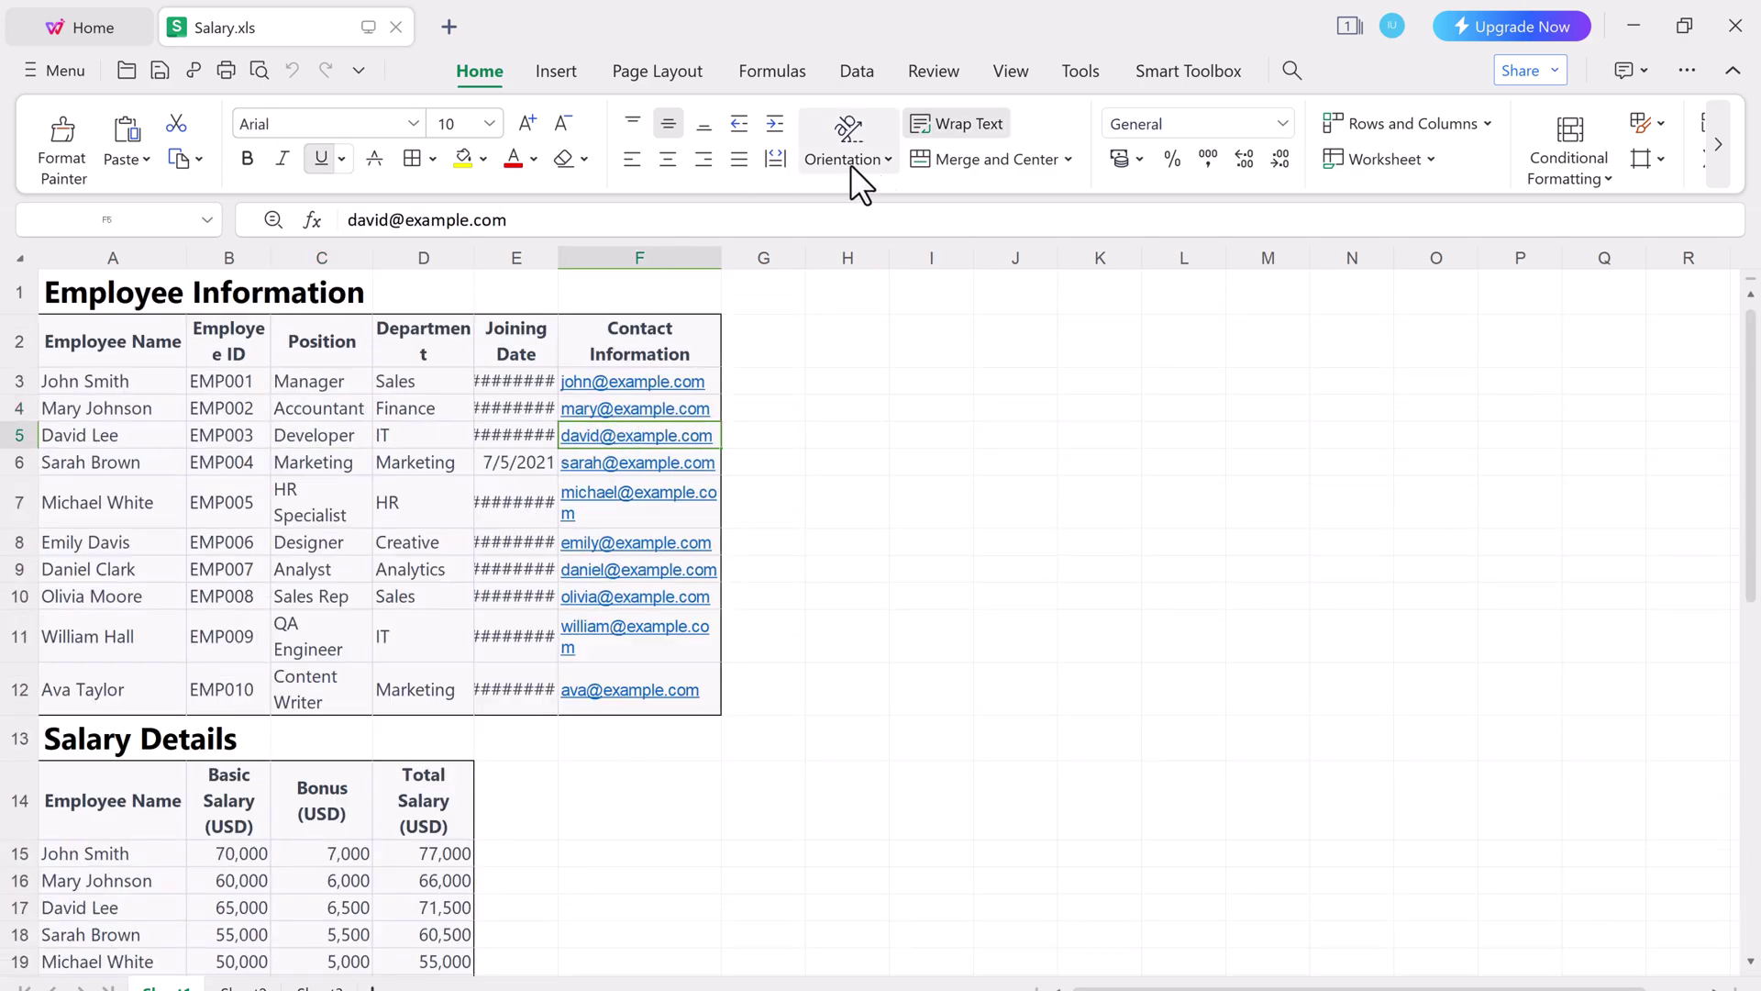
click(888, 159)
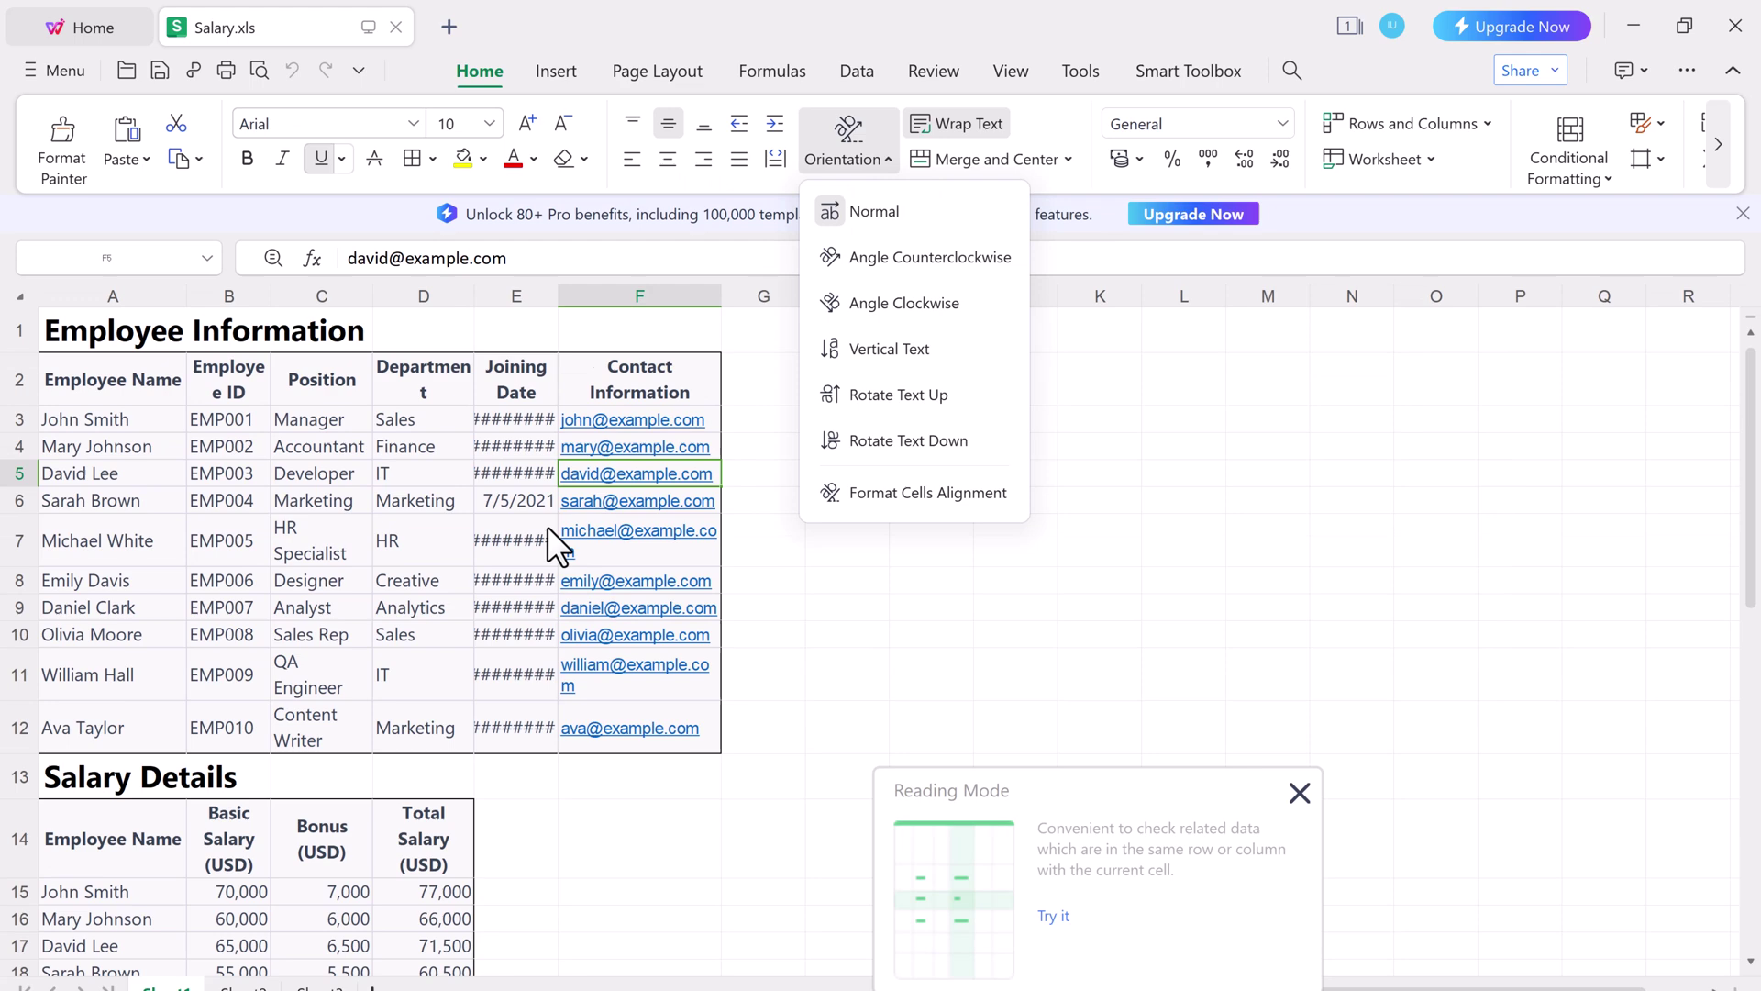
click(766, 72)
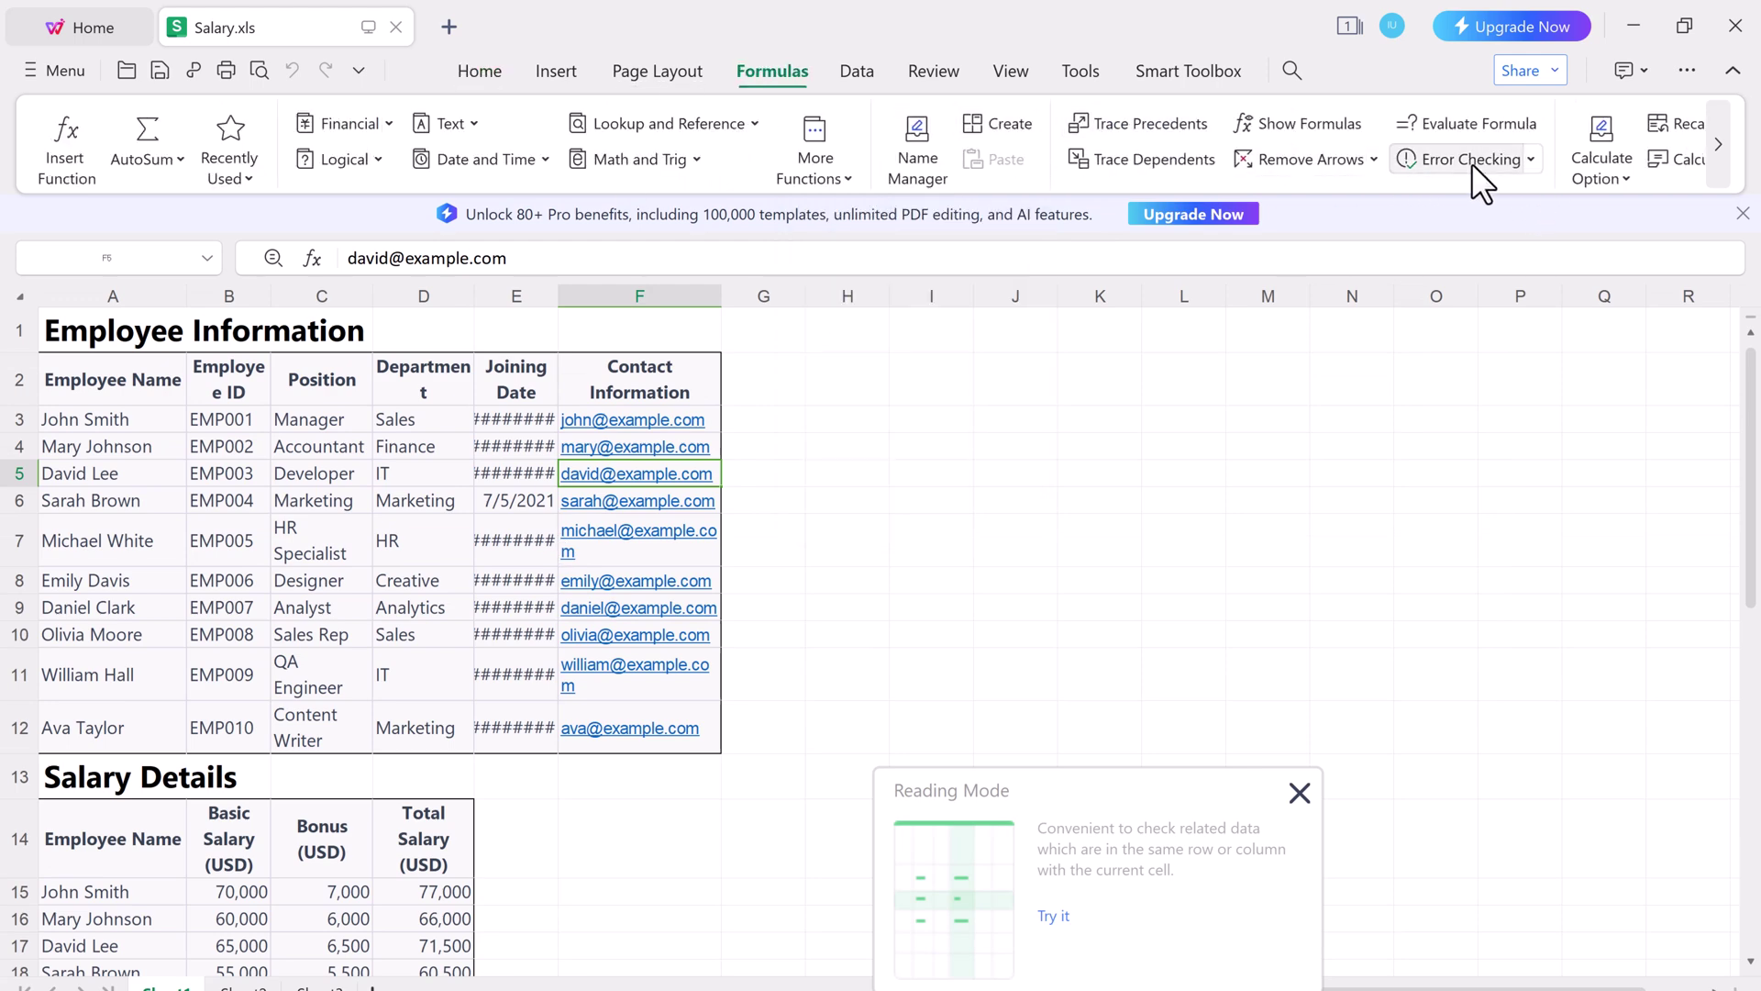
click(381, 121)
click(423, 500)
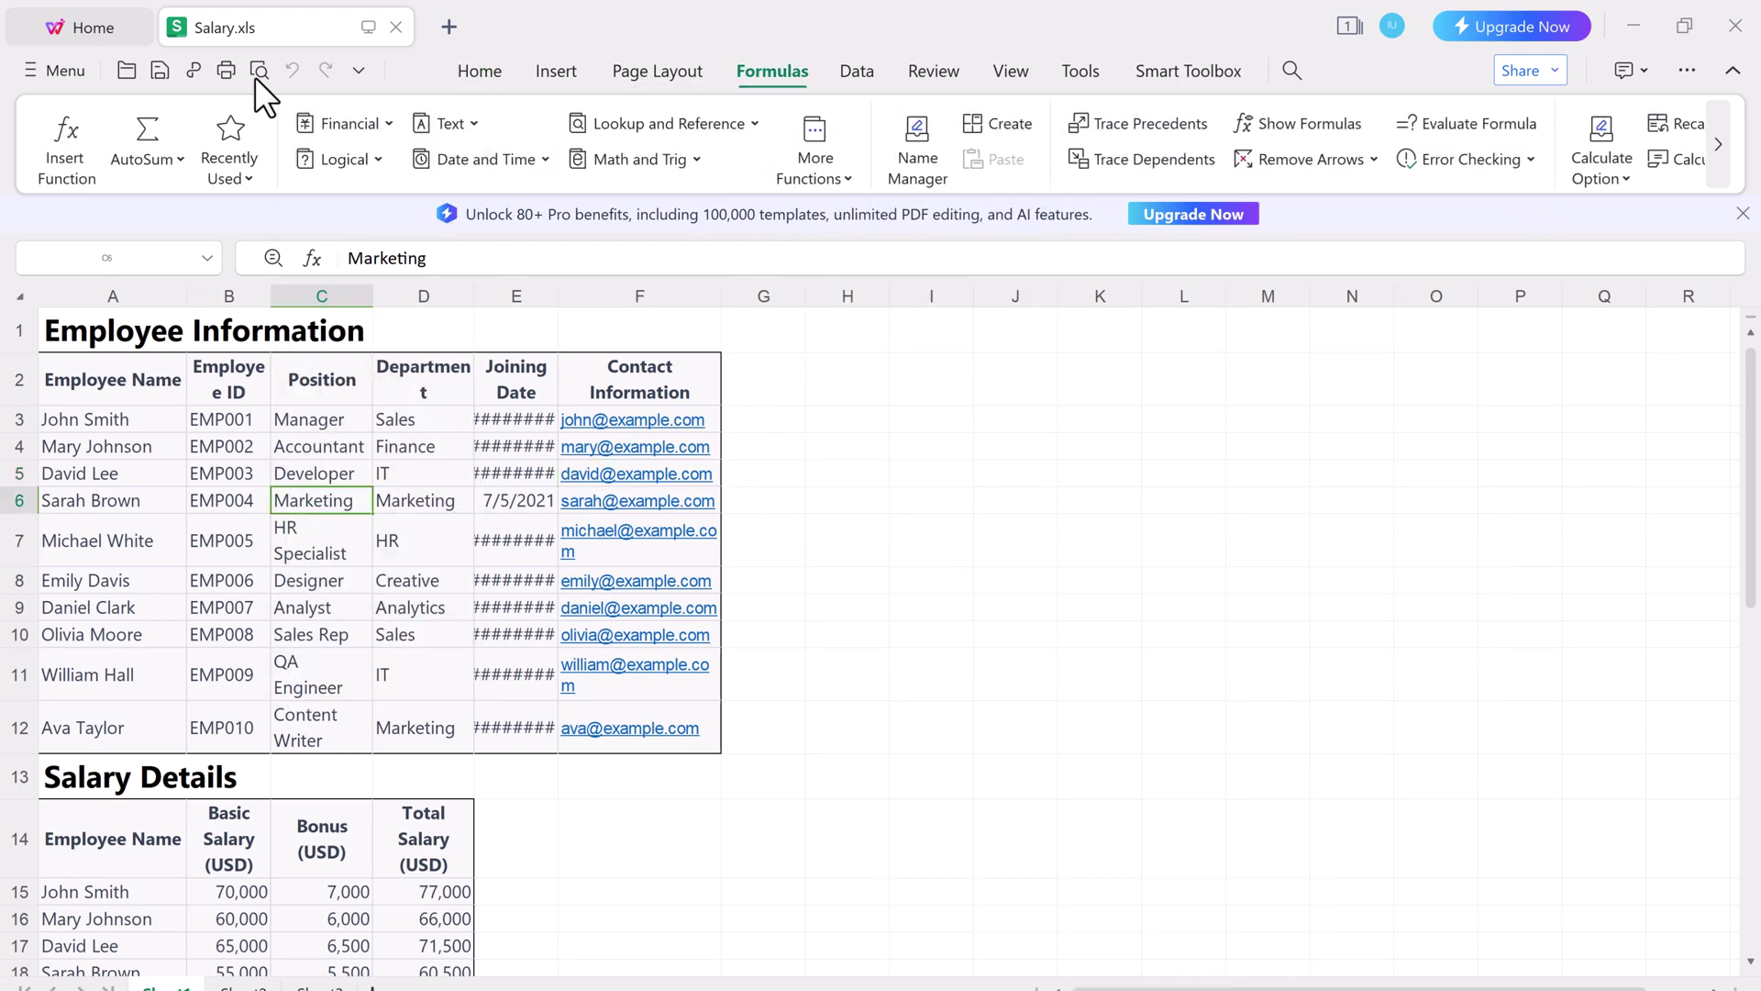
click(92, 28)
From the PDF section, open _GPTBOTs Brief.pdf in the Download folder
click(38, 751)
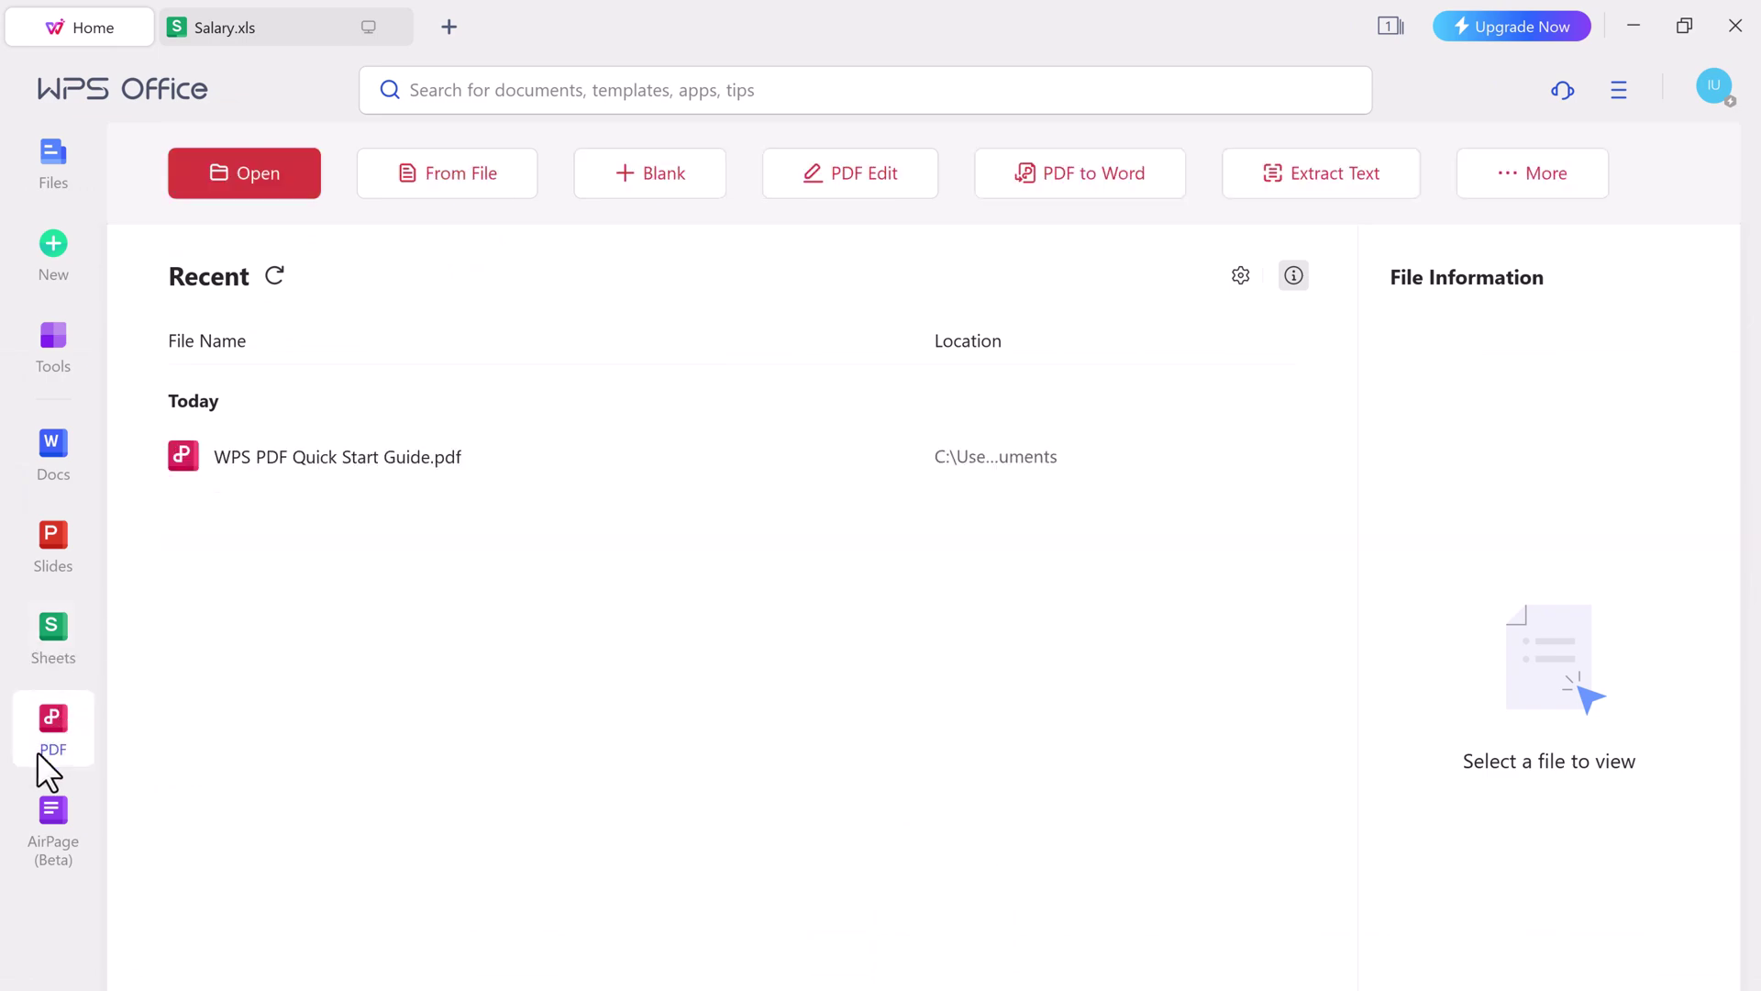
click(308, 171)
click(385, 378)
click(686, 366)
double_click(686, 367)
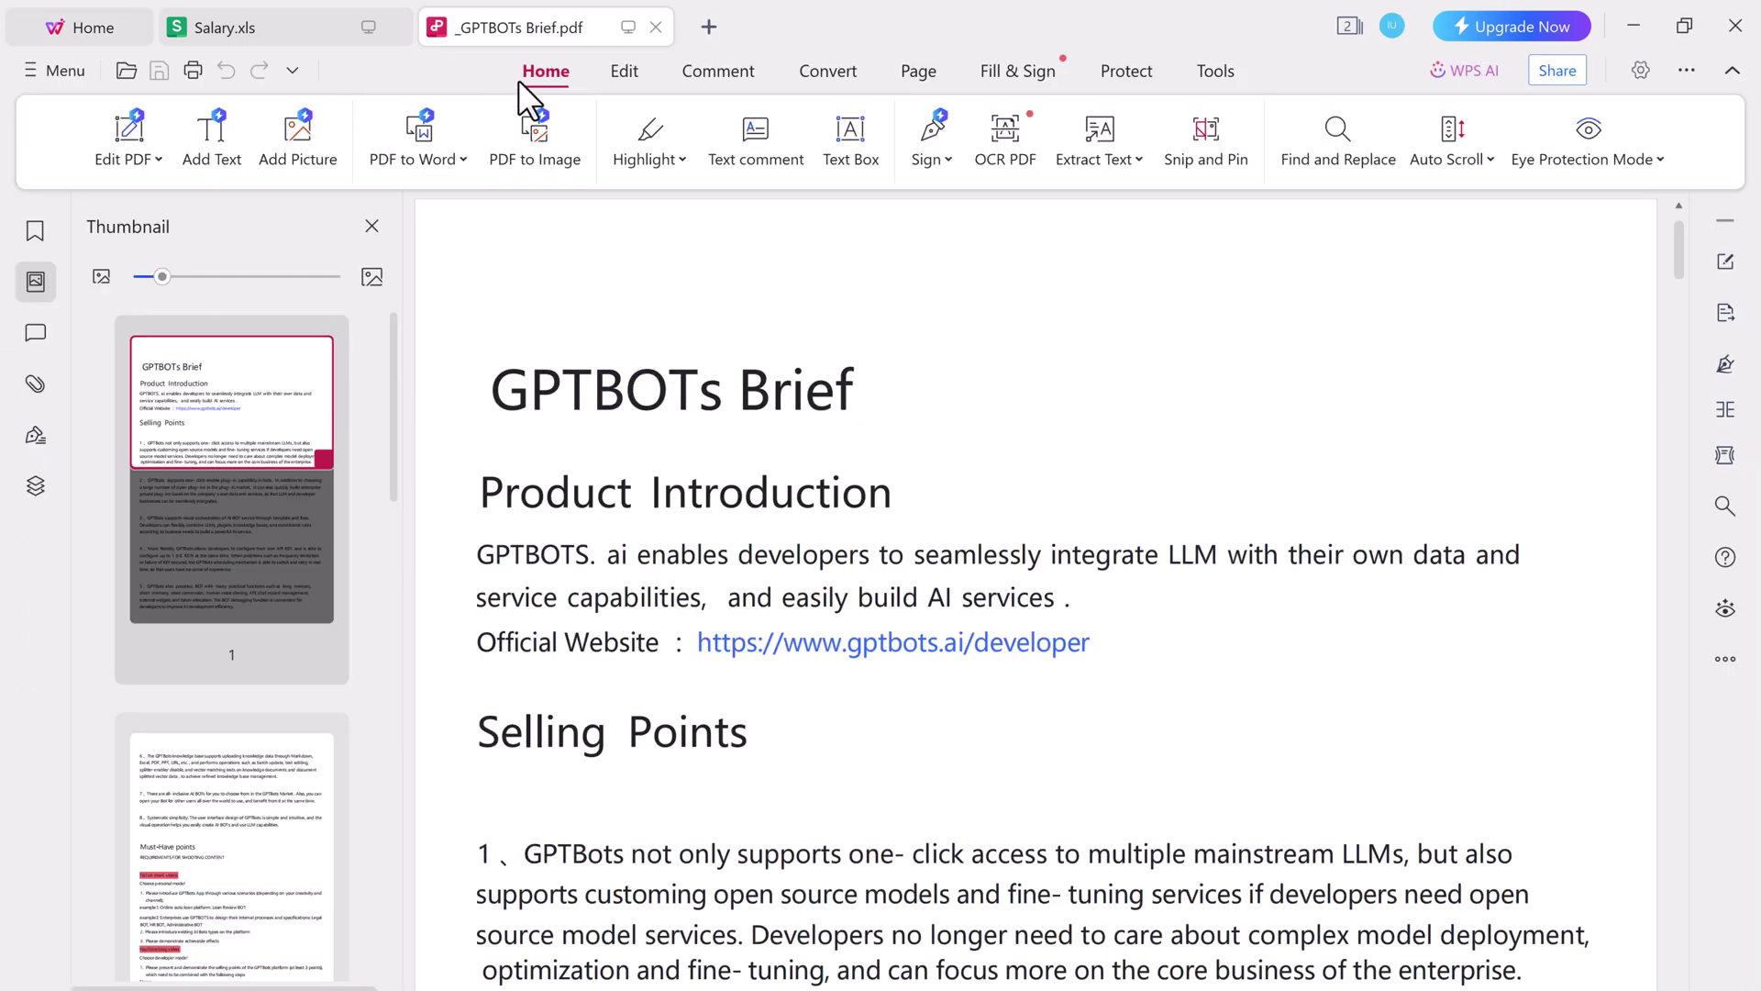
In Edit PDF mode, delete 'Brief' from the title, then select the Official Website link
click(615, 77)
click(98, 137)
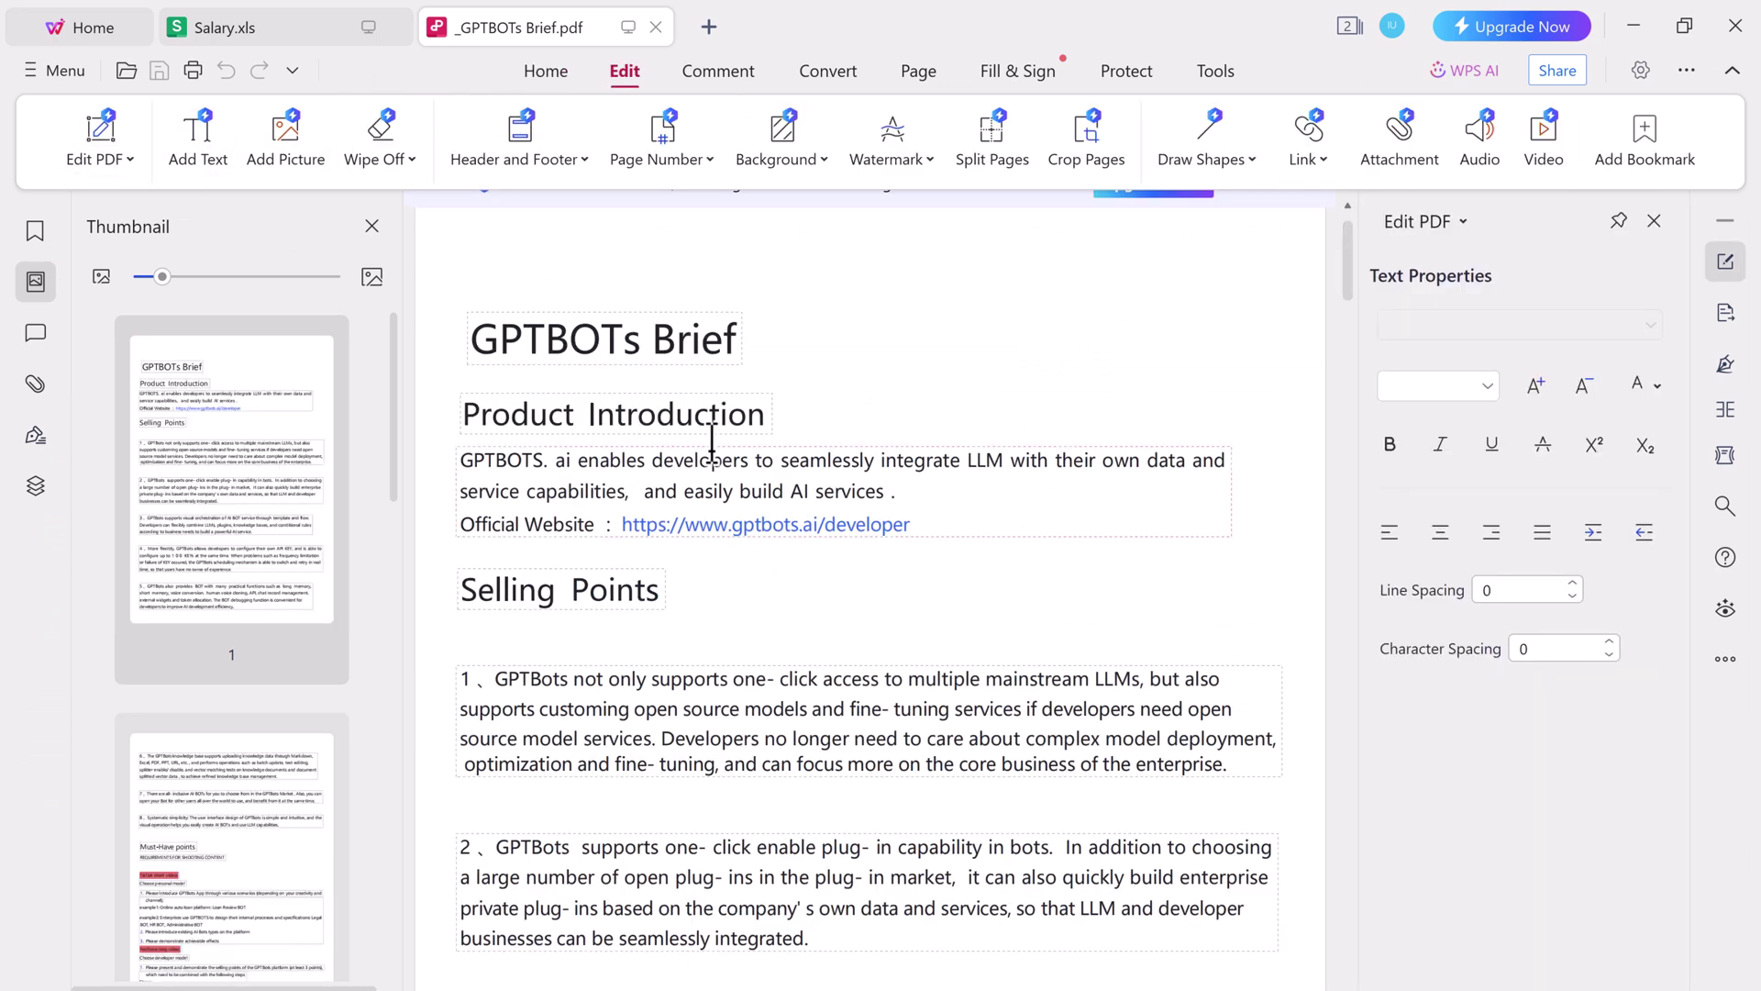
click(725, 339)
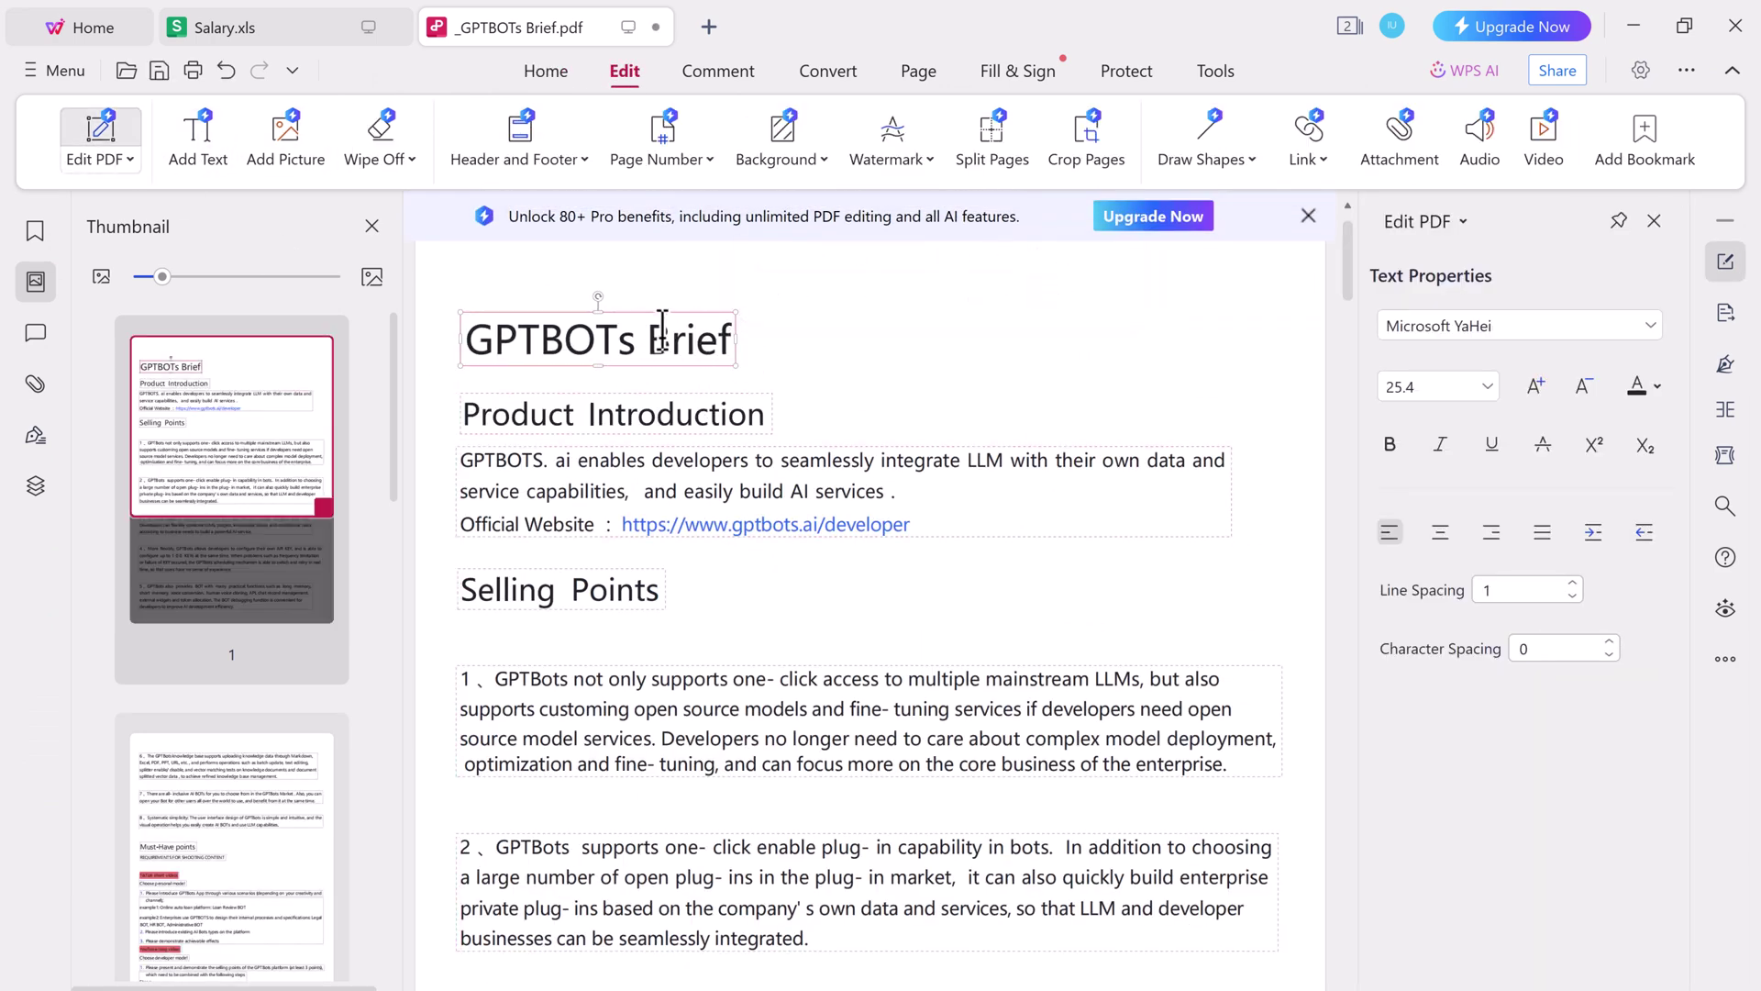
drag(649, 337, 726, 332)
key(BackSpace)
key(BackSpace)
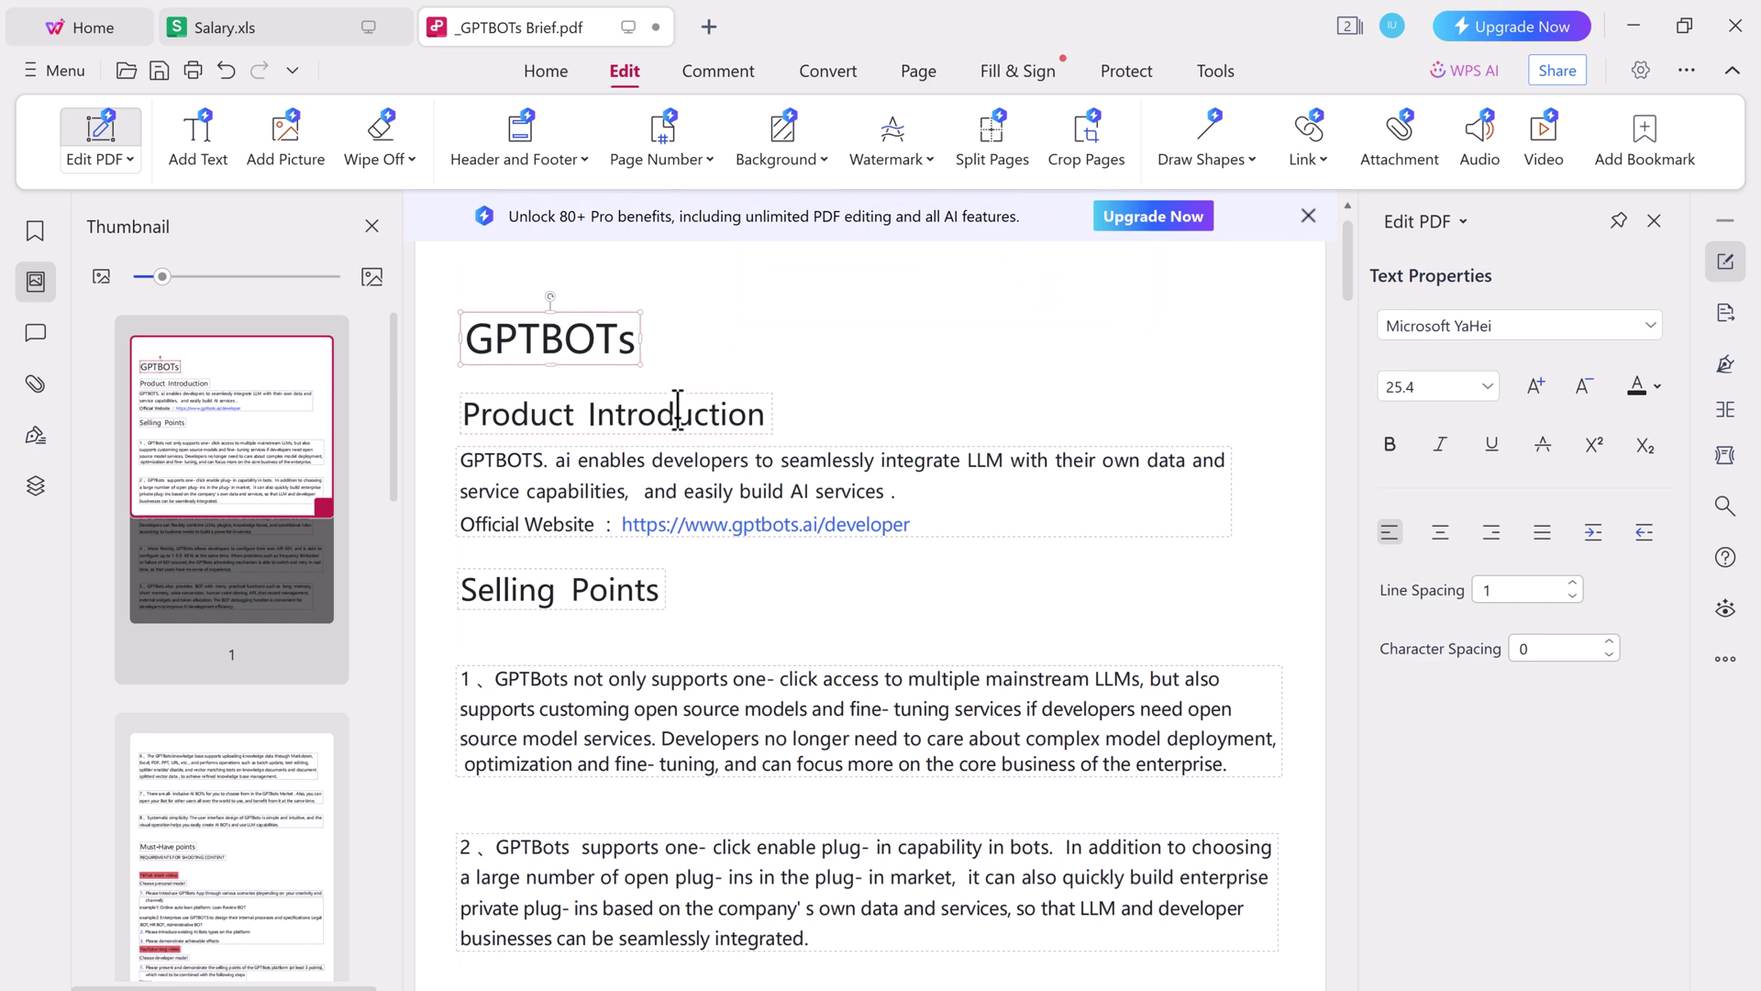
click(679, 491)
drag(950, 525, 602, 524)
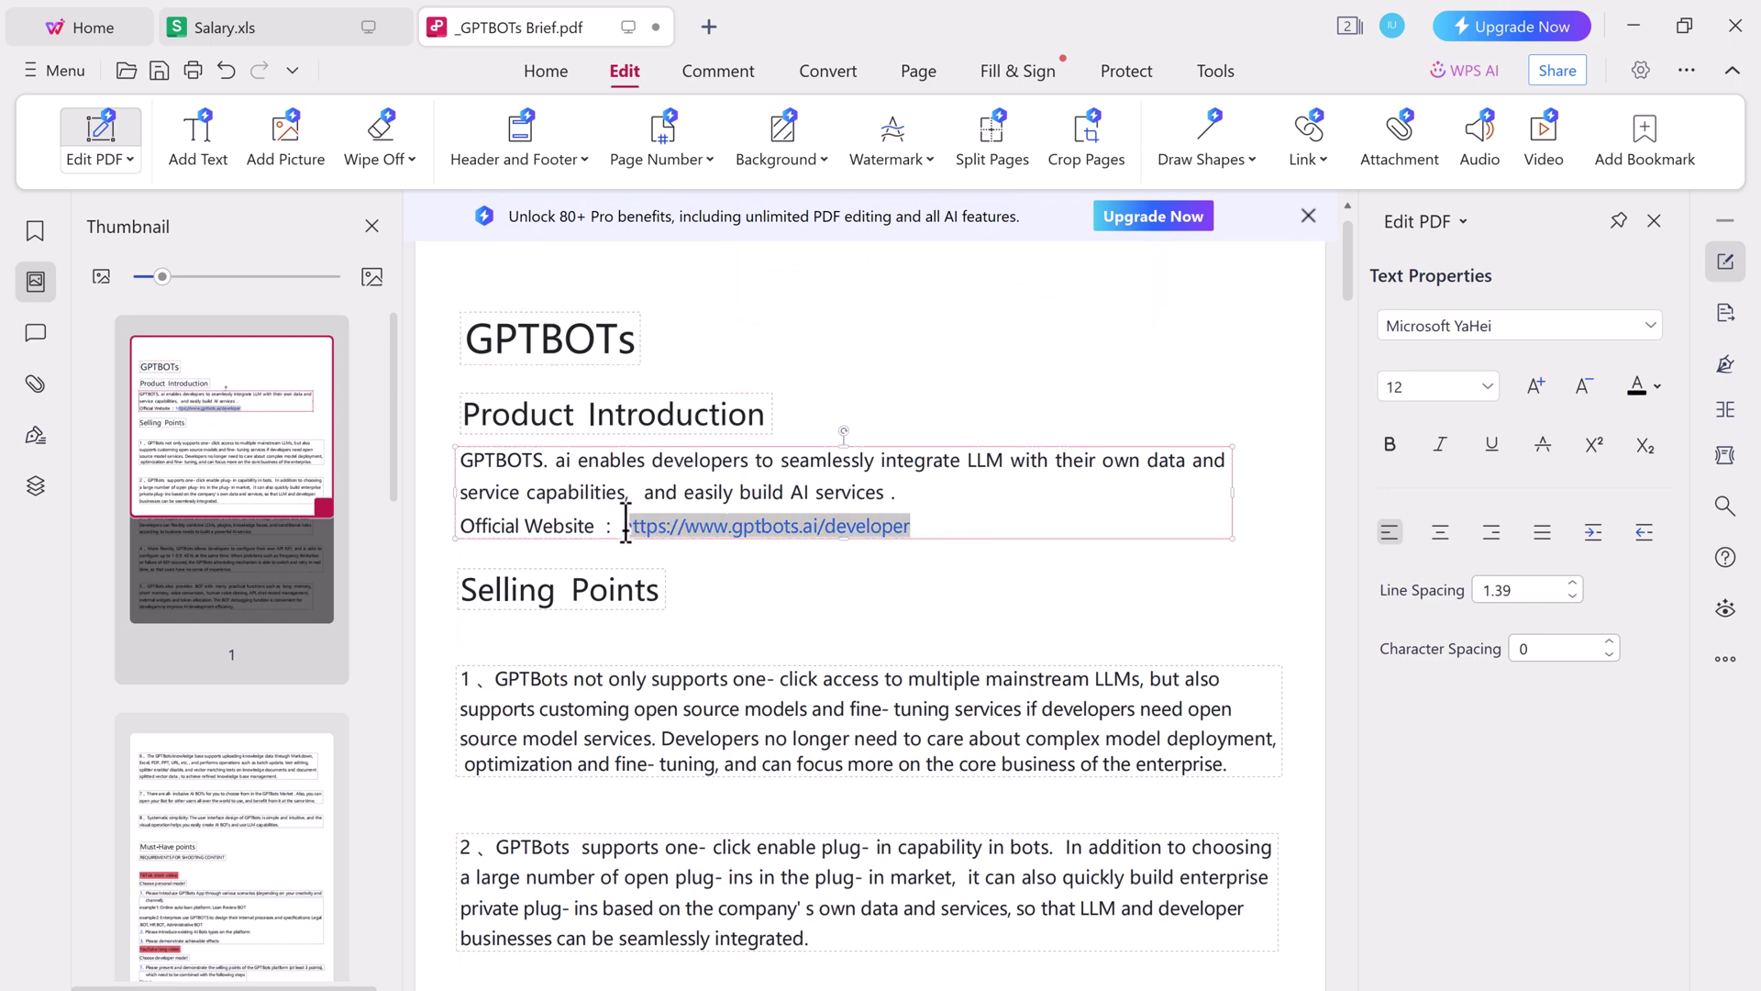
Use Comment > Highlight in yellow on the first selling point's opening LLM phrase
click(827, 71)
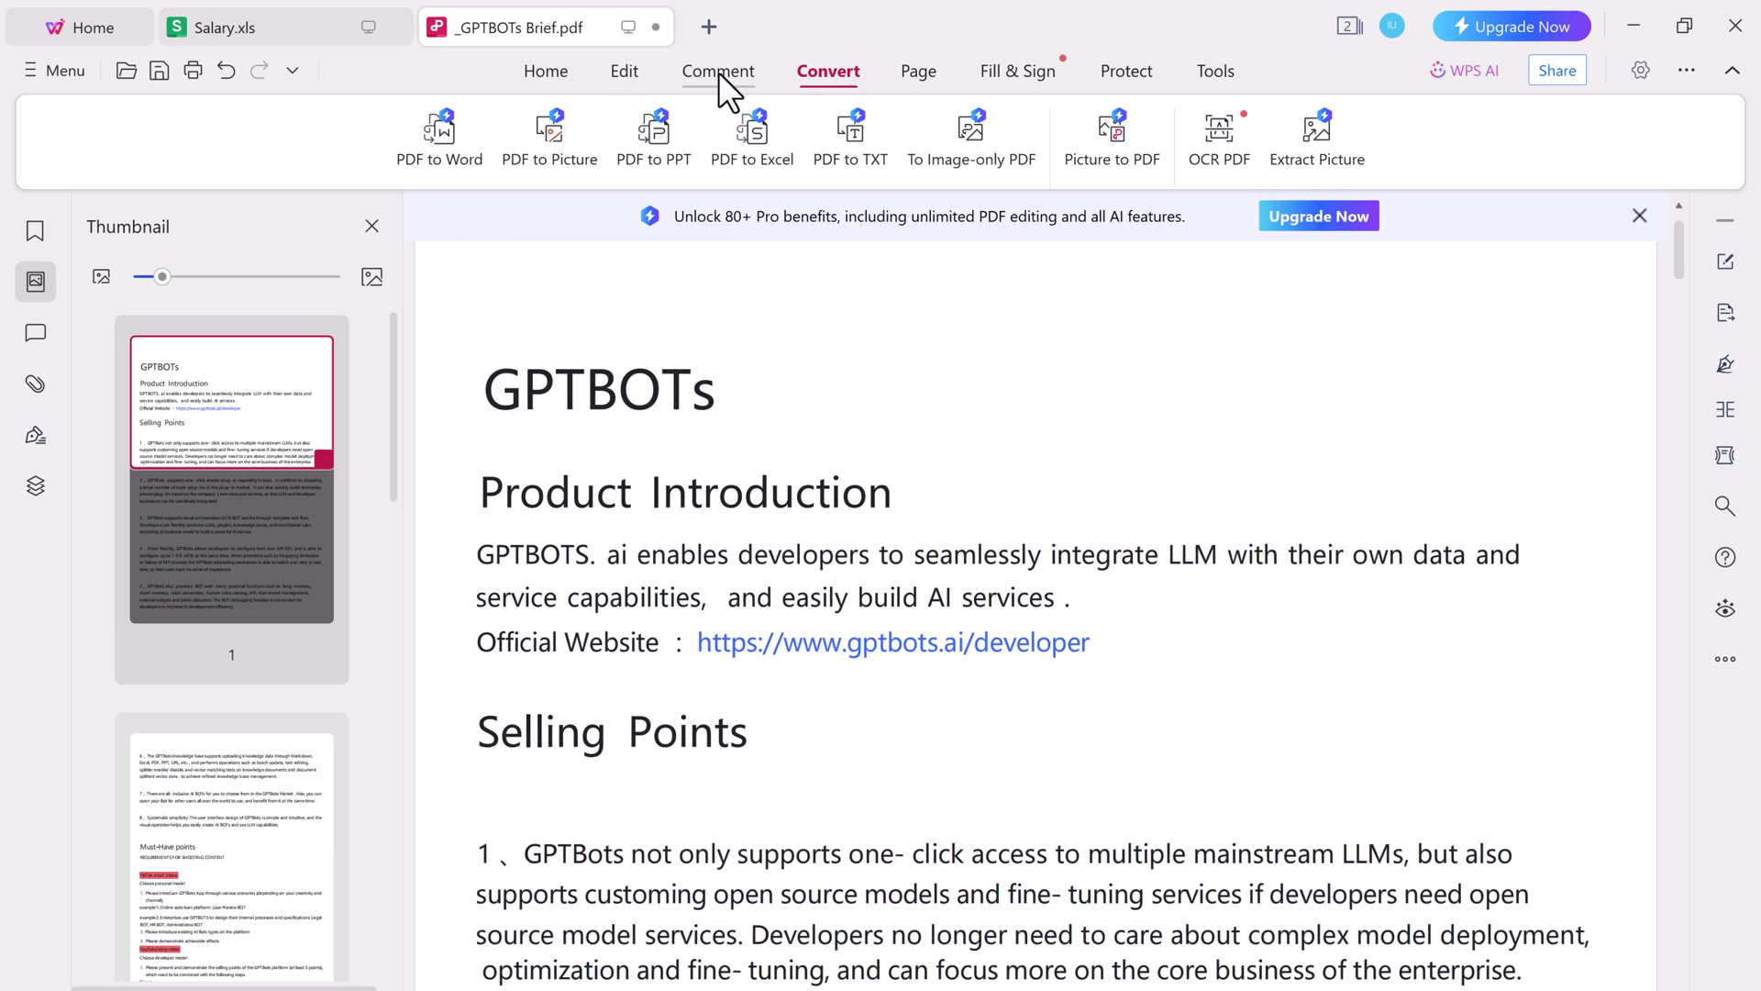
click(716, 74)
click(216, 151)
click(231, 240)
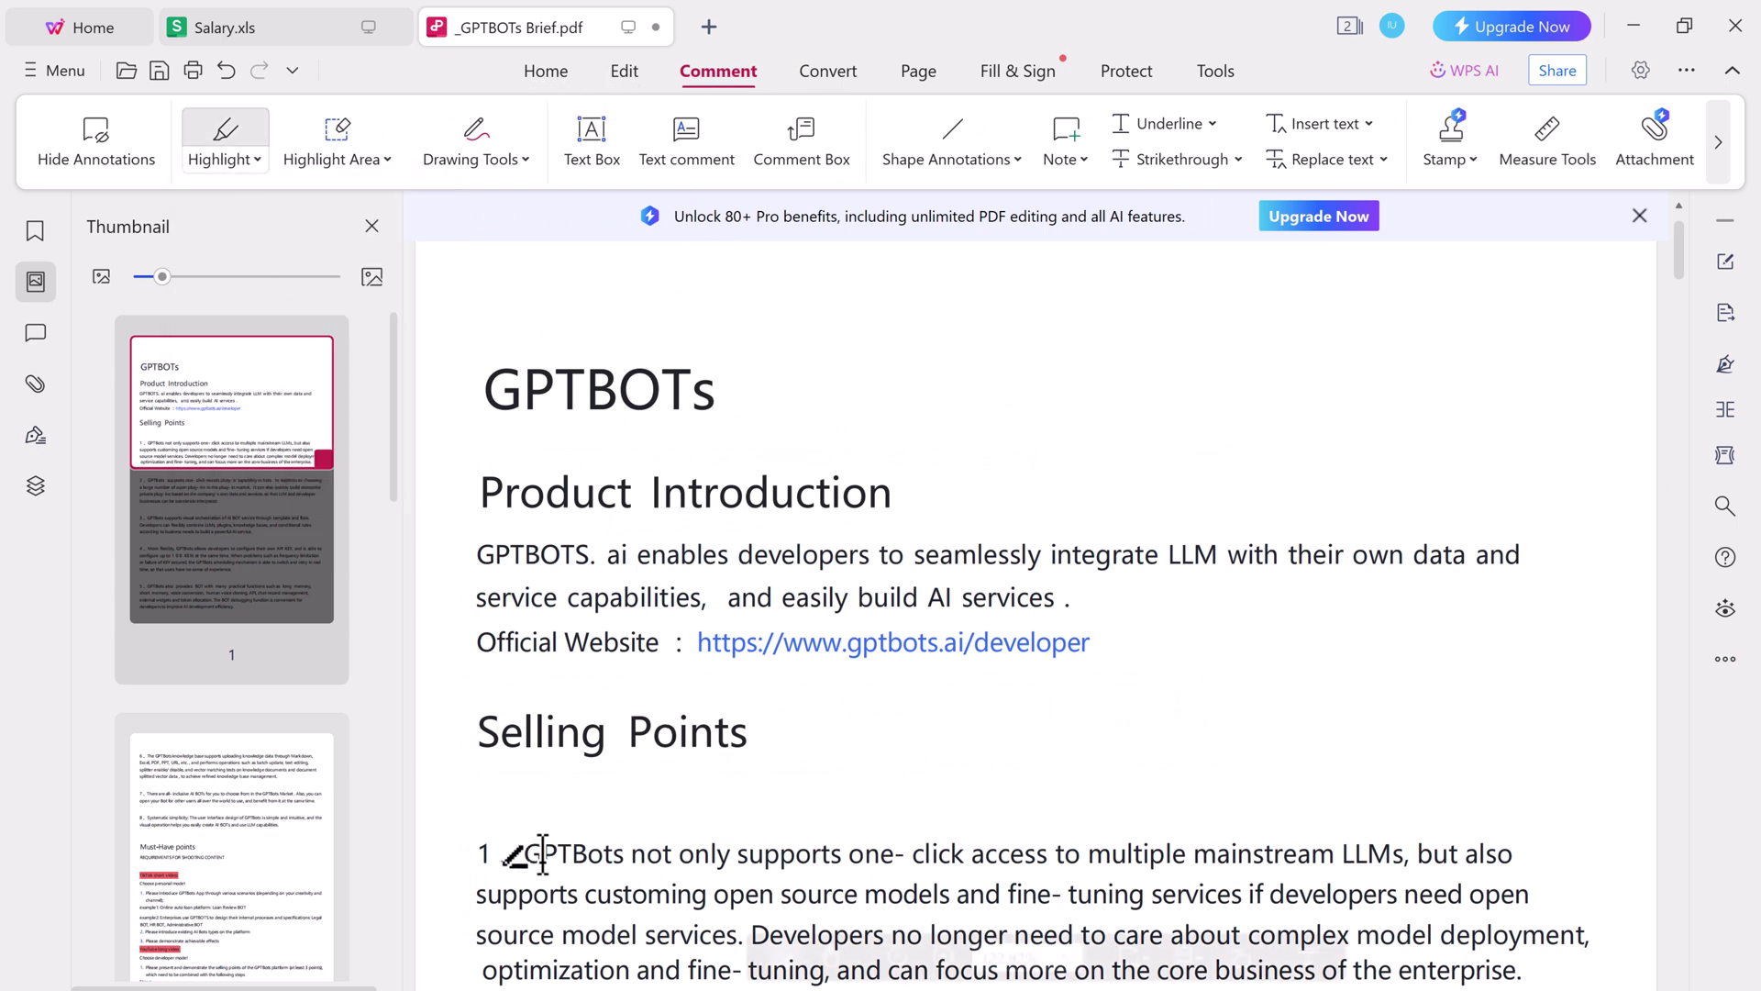
mouse_move(532, 853)
mouse_down()
mouse_move(1443, 850)
mouse_move(1405, 844)
mouse_up()
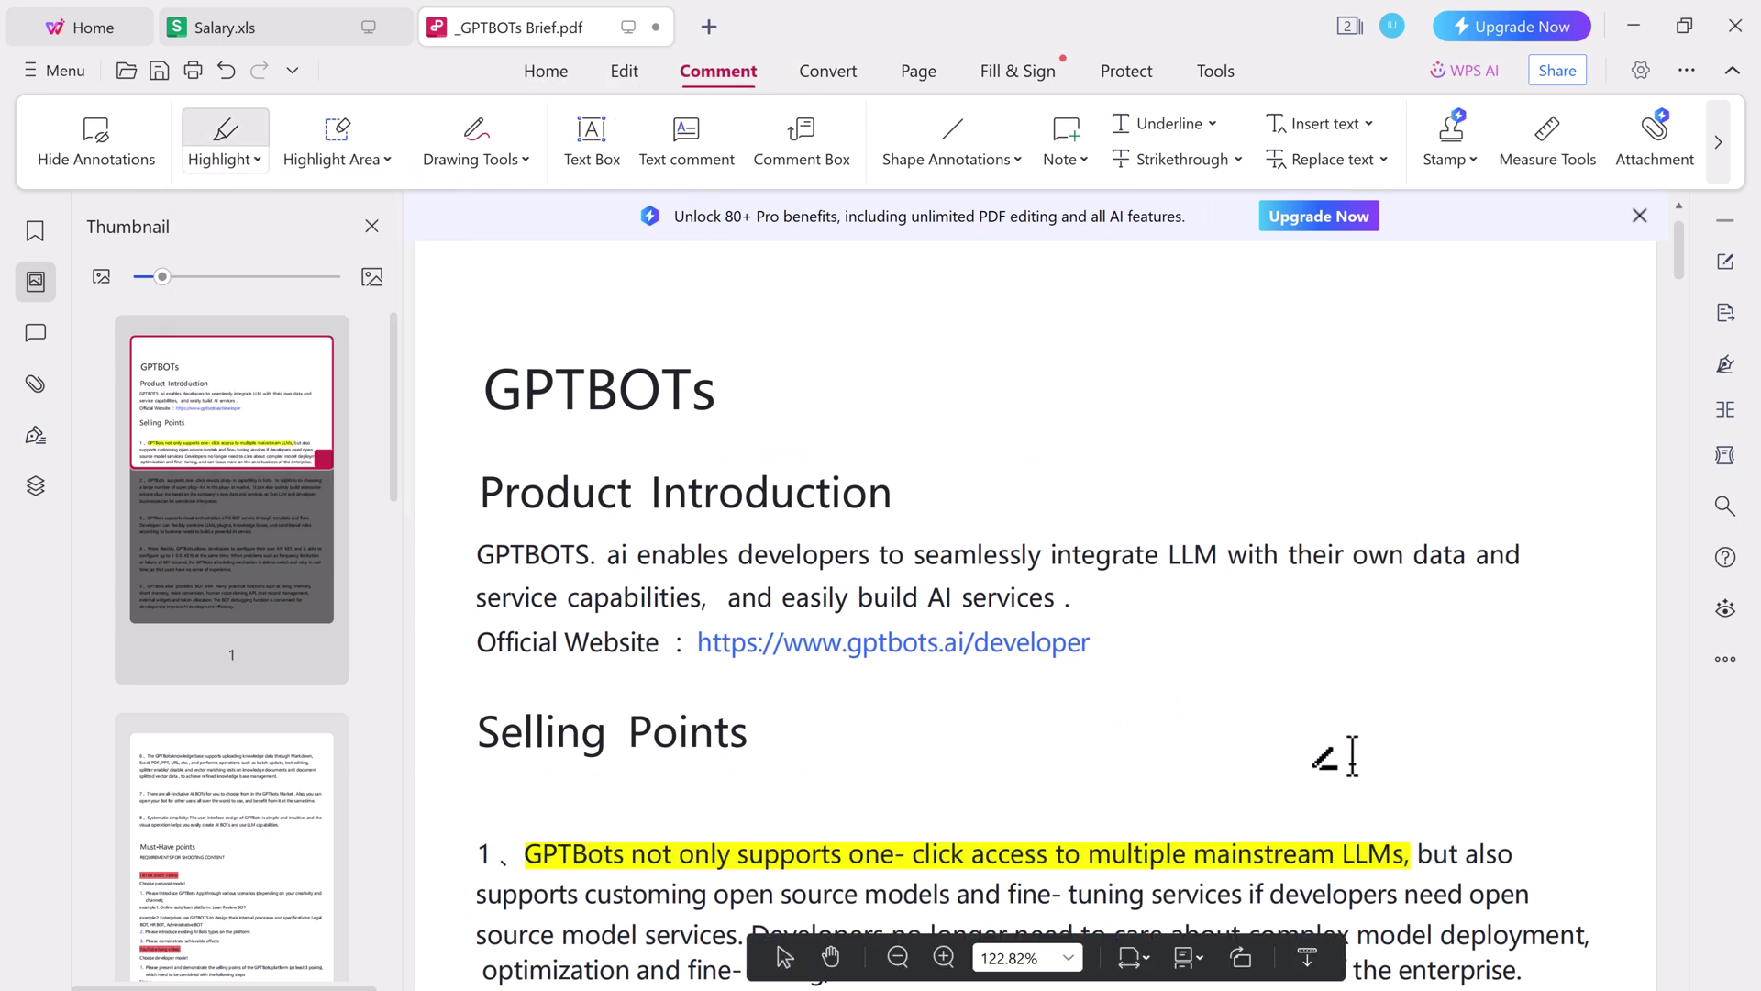
Browse the Convert, Page, Fill & Sign, Protect and Tools tabs of the PDF
click(835, 73)
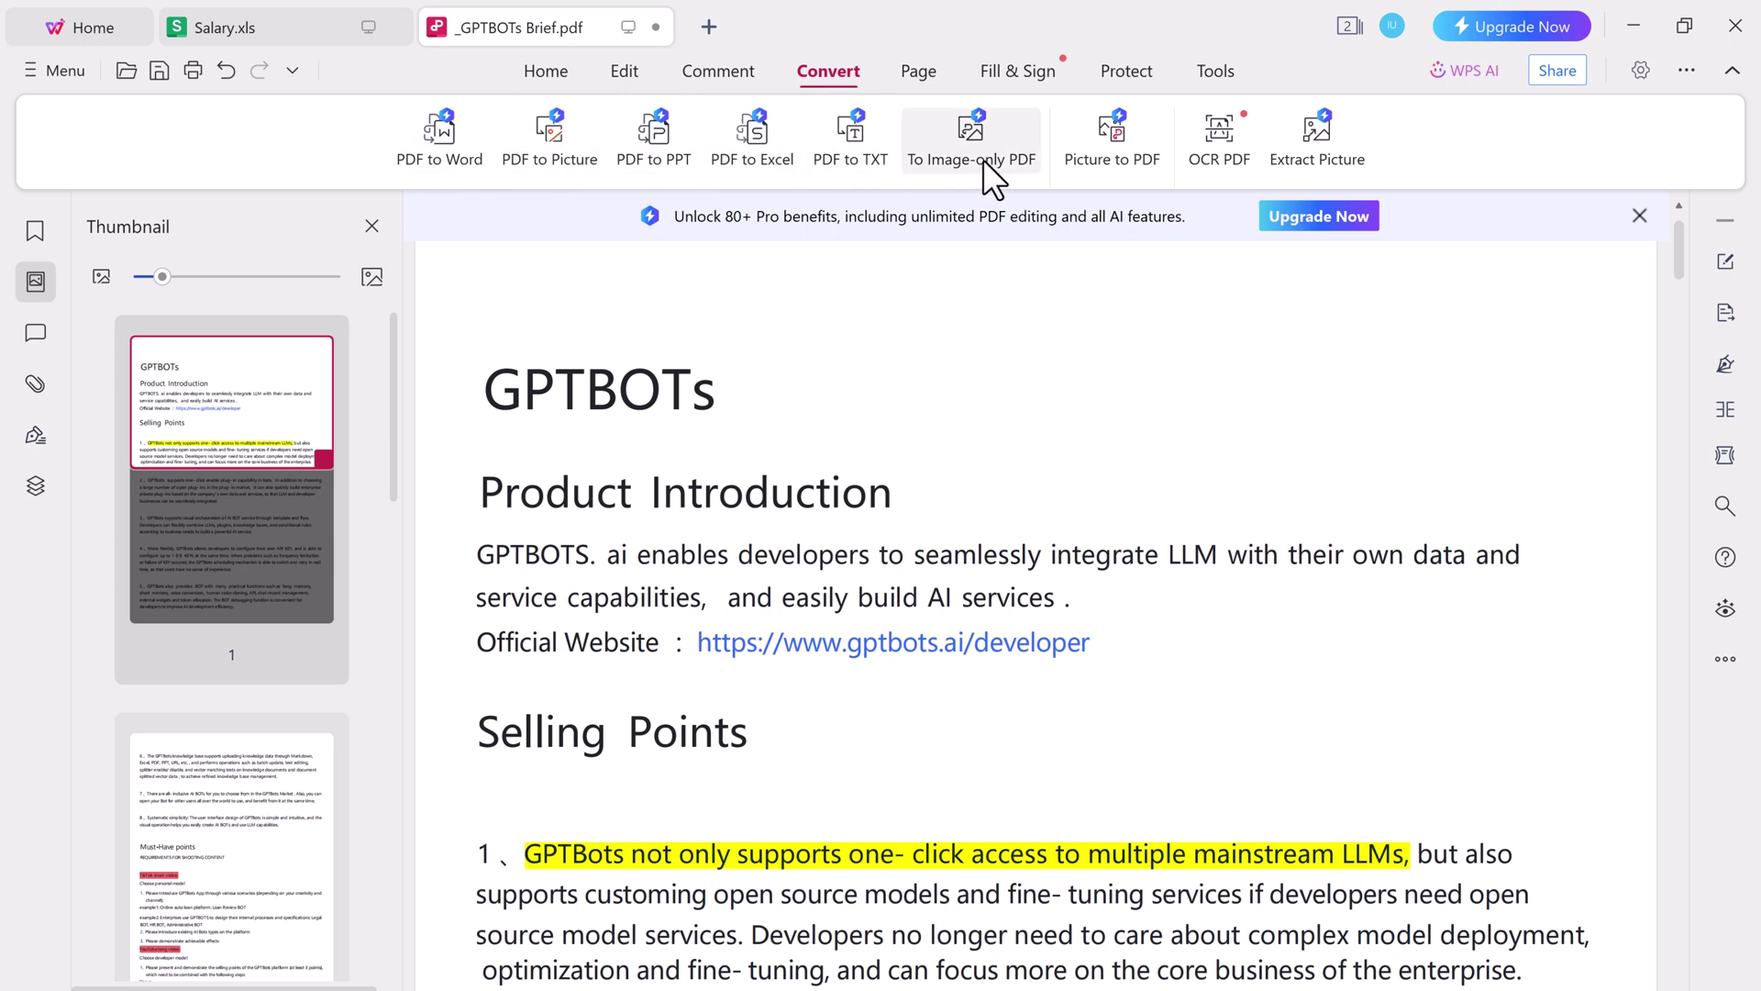
click(920, 71)
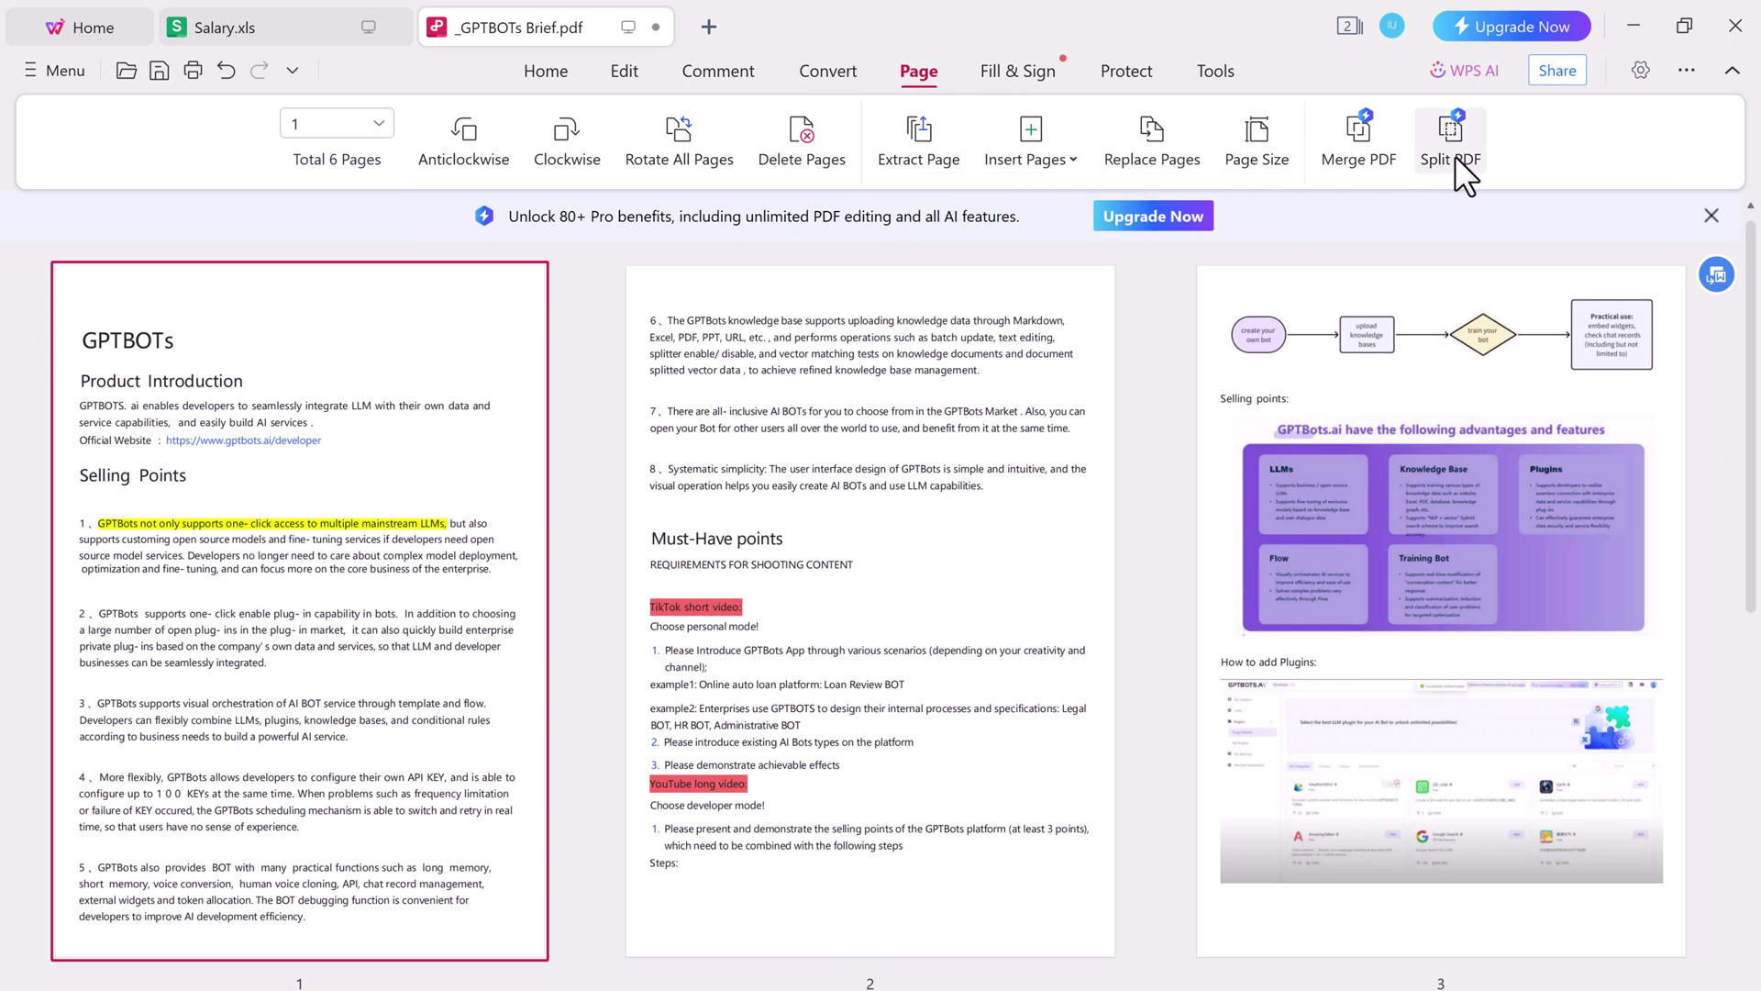
click(1043, 71)
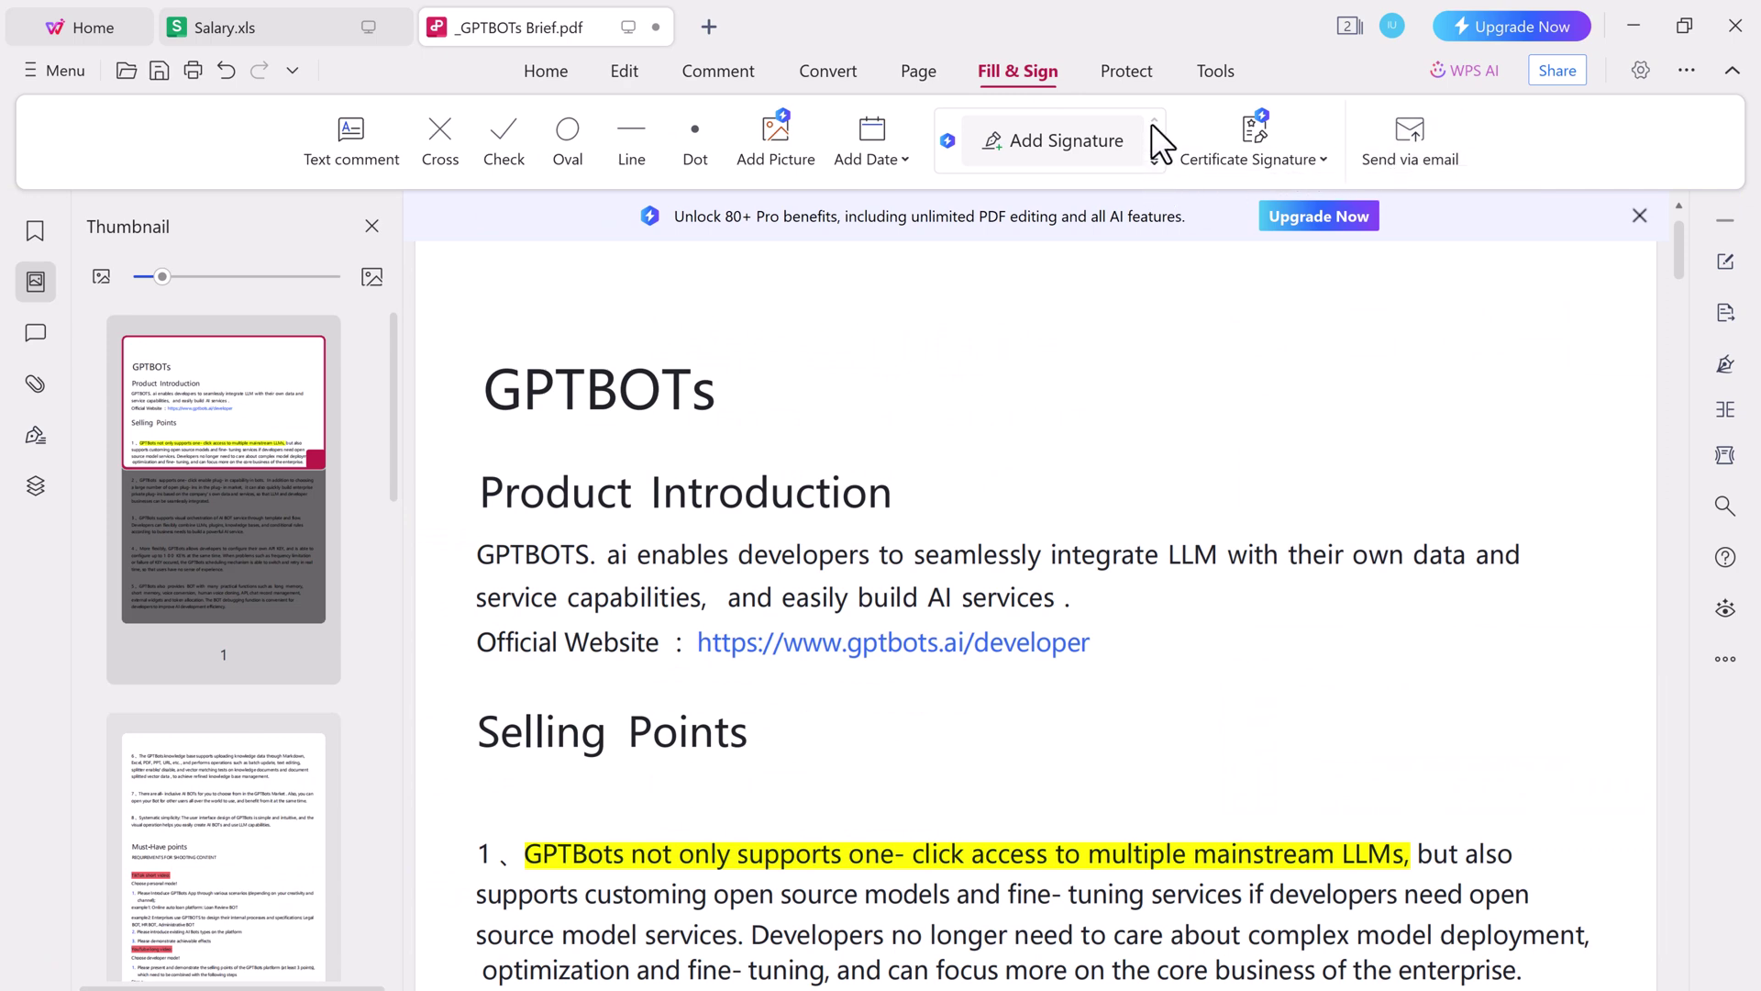
click(1147, 73)
click(1217, 74)
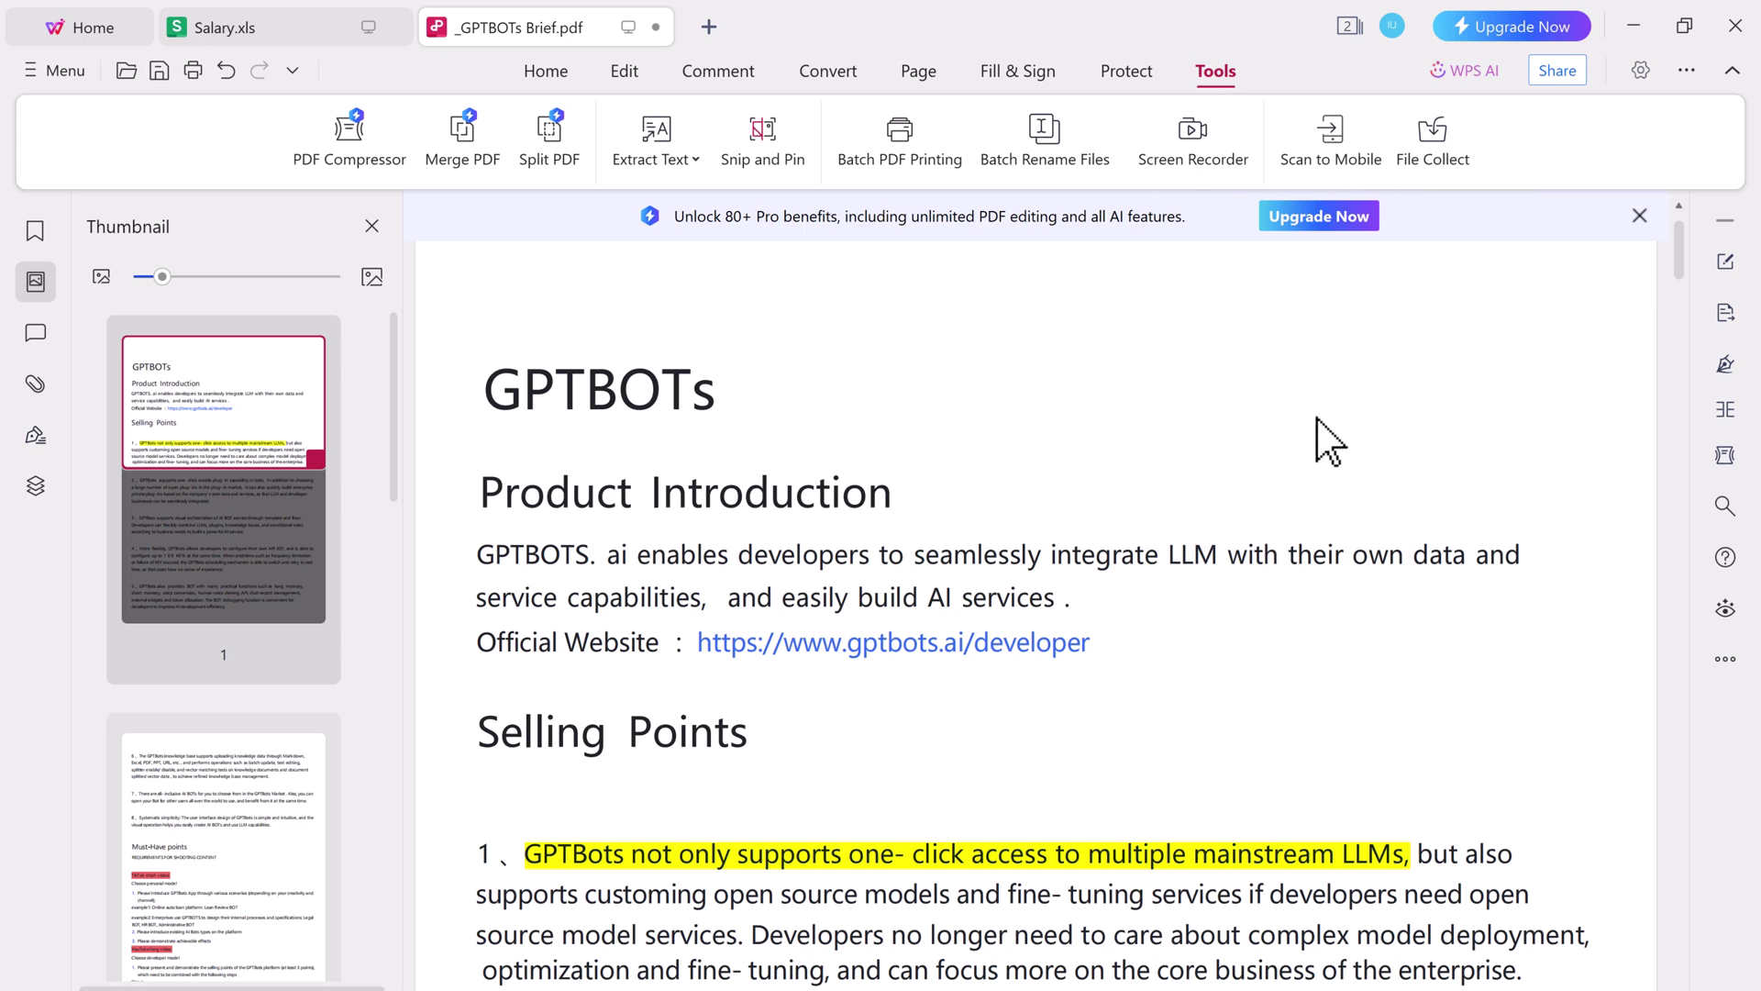
Switch to Salary.xls, go Home to Files, and show the All Apps grid under Tools
click(828, 71)
click(303, 32)
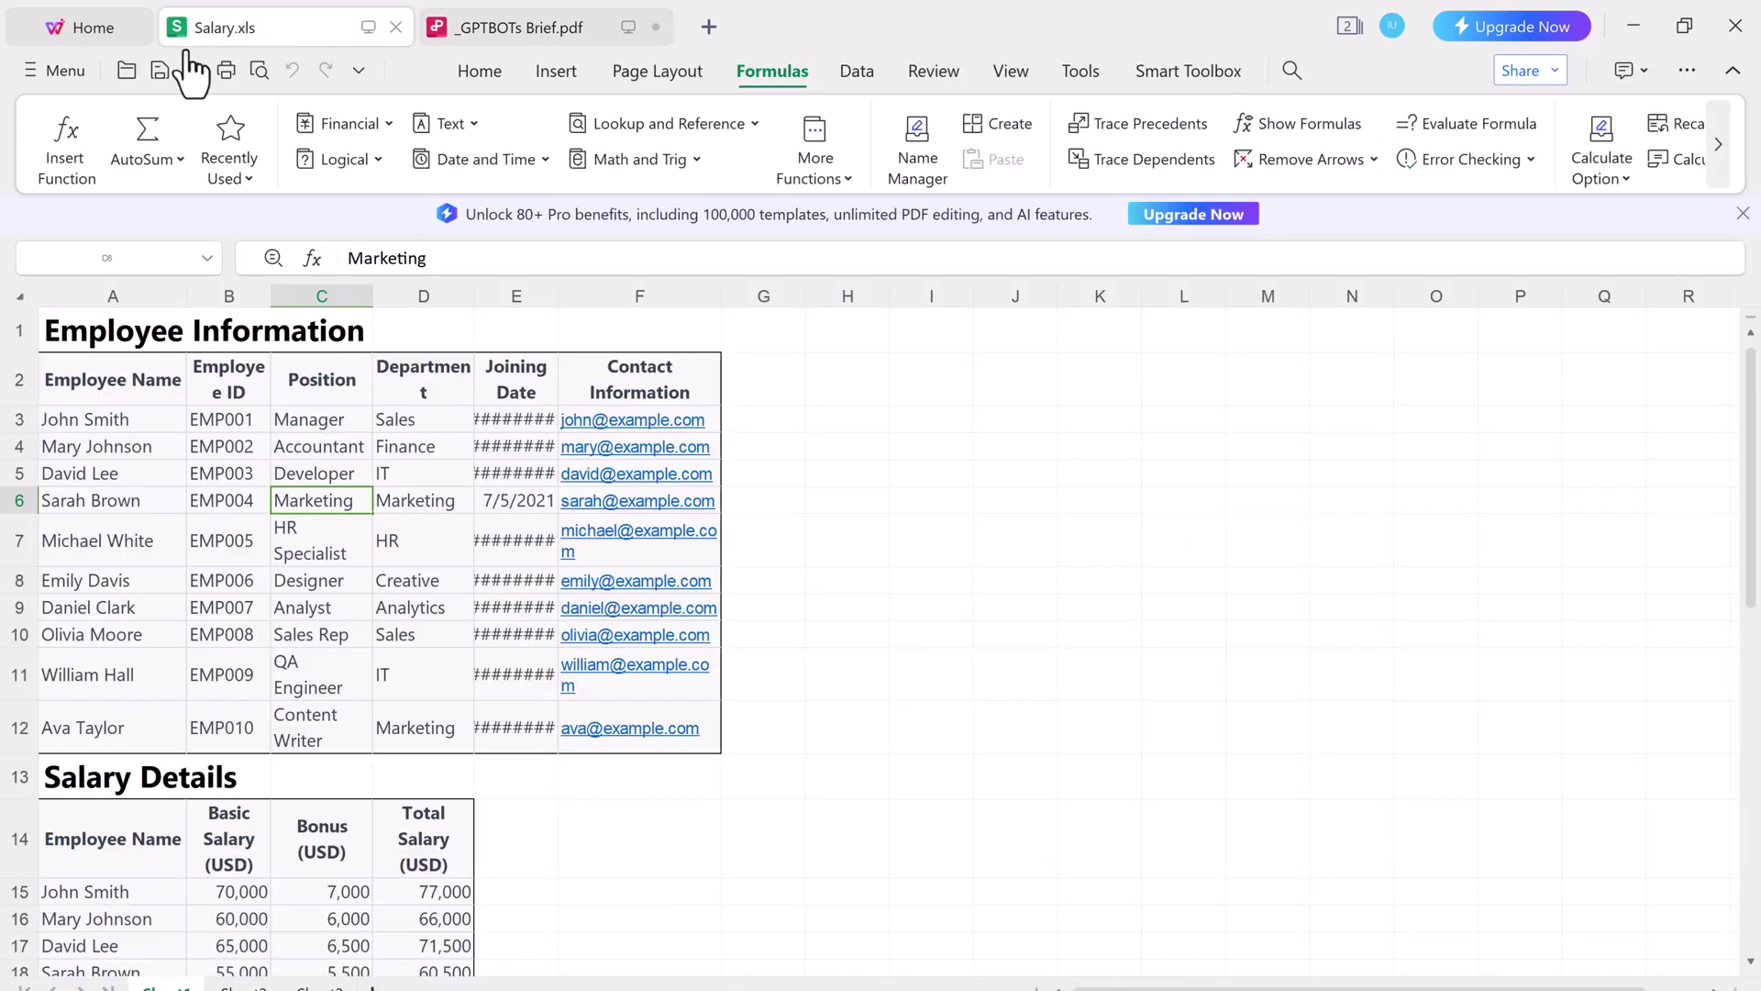
click(85, 30)
click(48, 159)
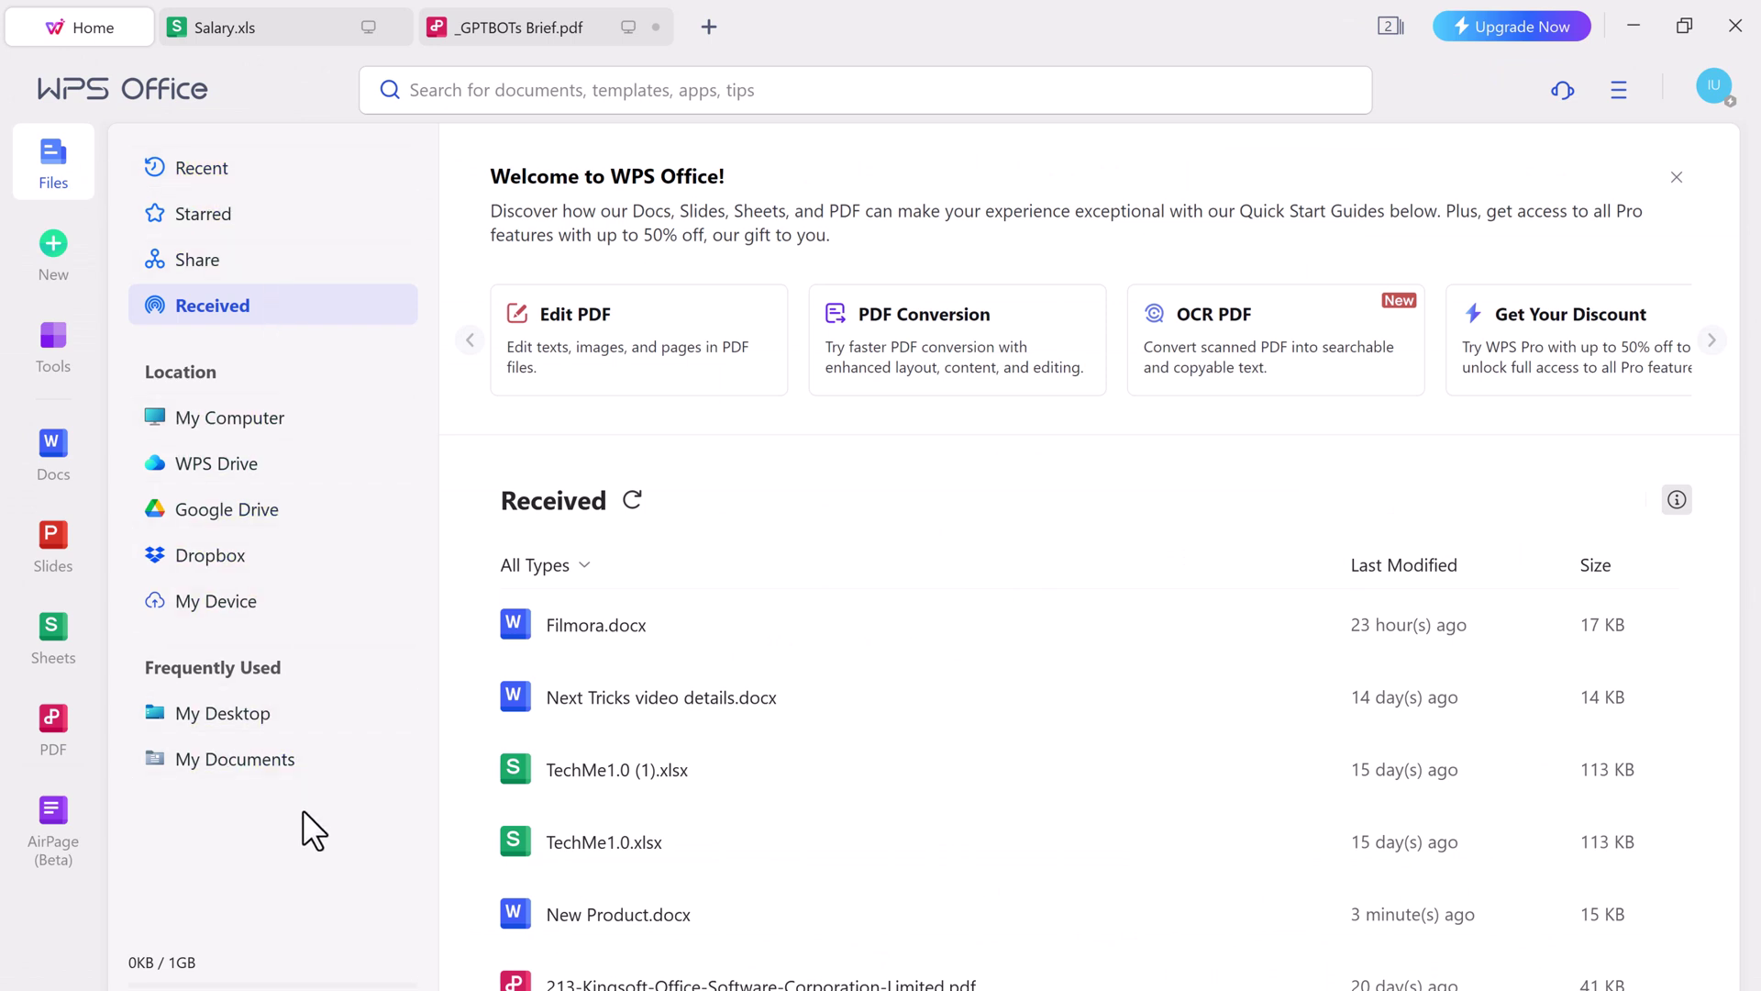
click(55, 346)
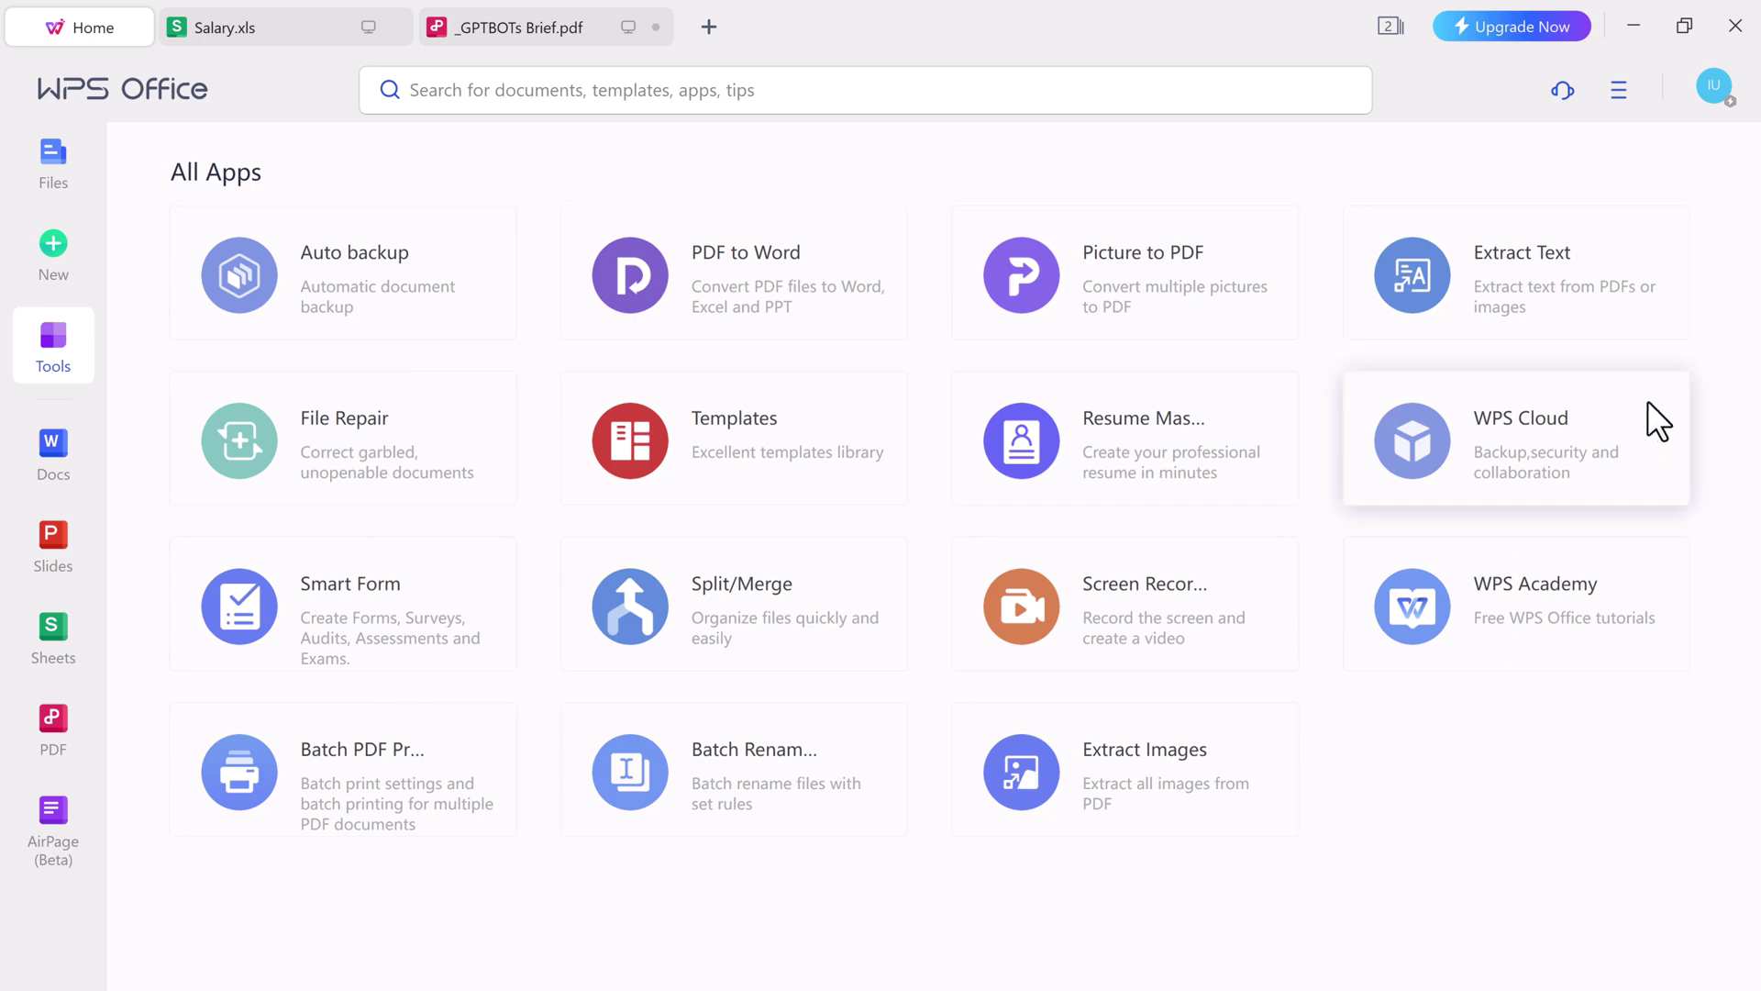
Start a new document and scroll through the Docs template gallery
click(57, 244)
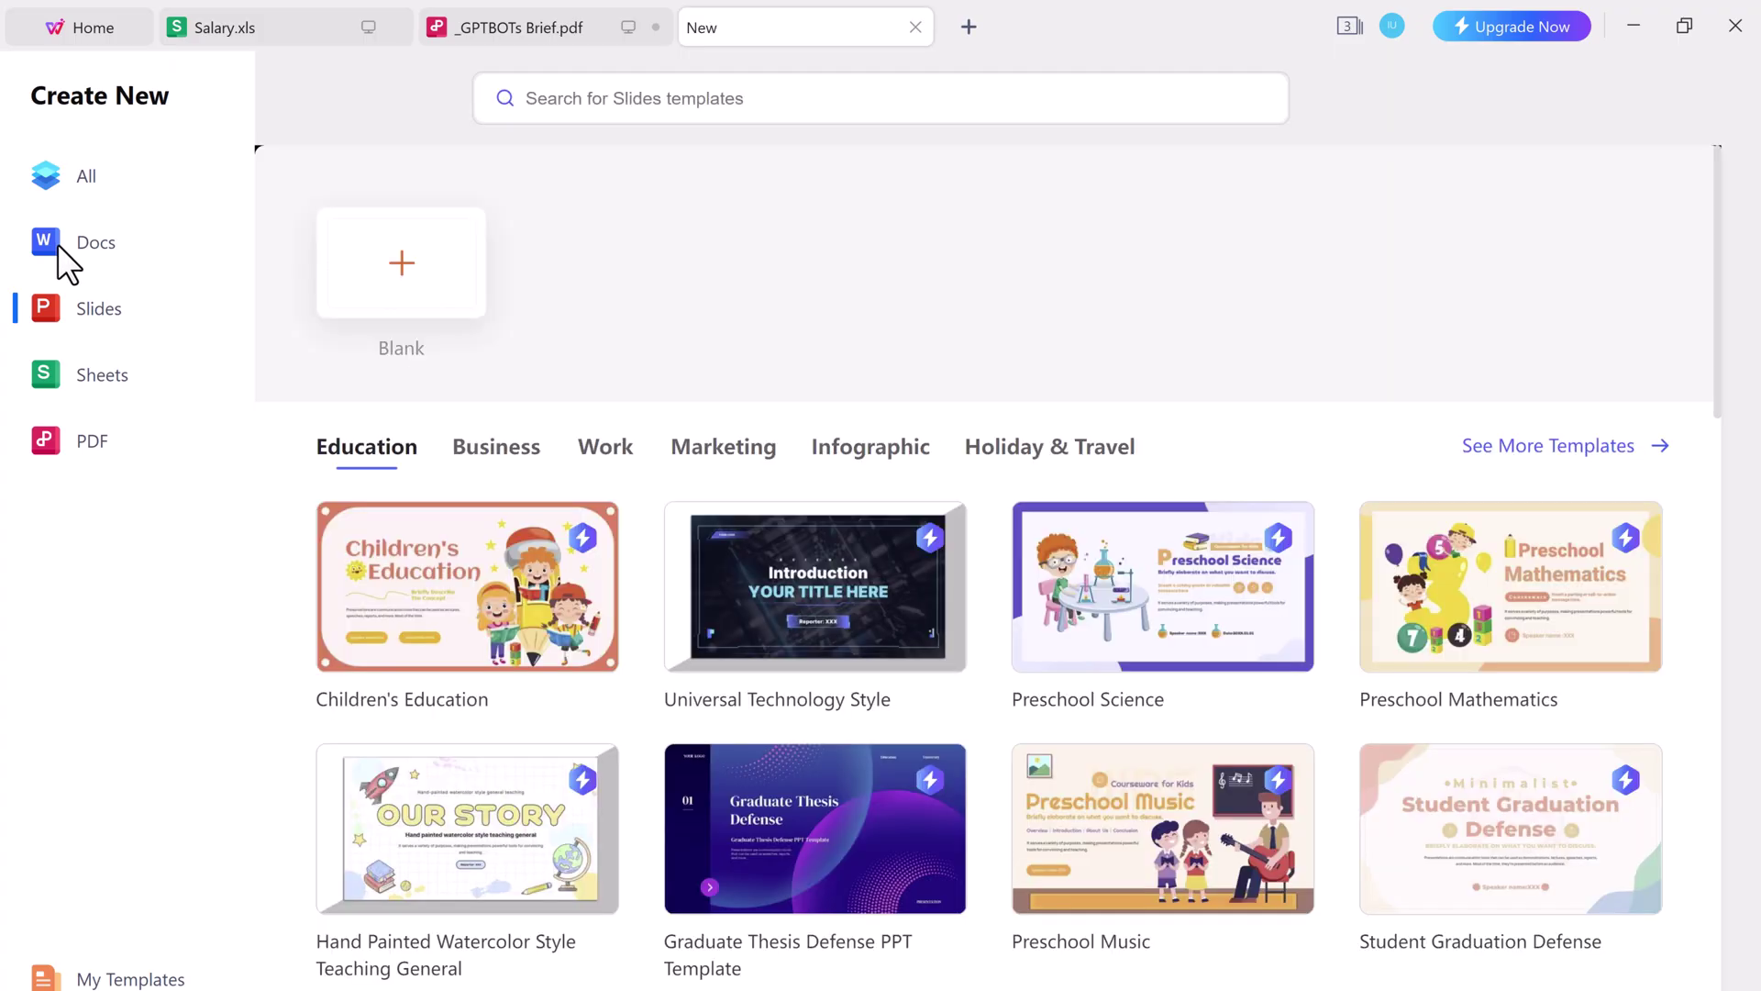
click(99, 241)
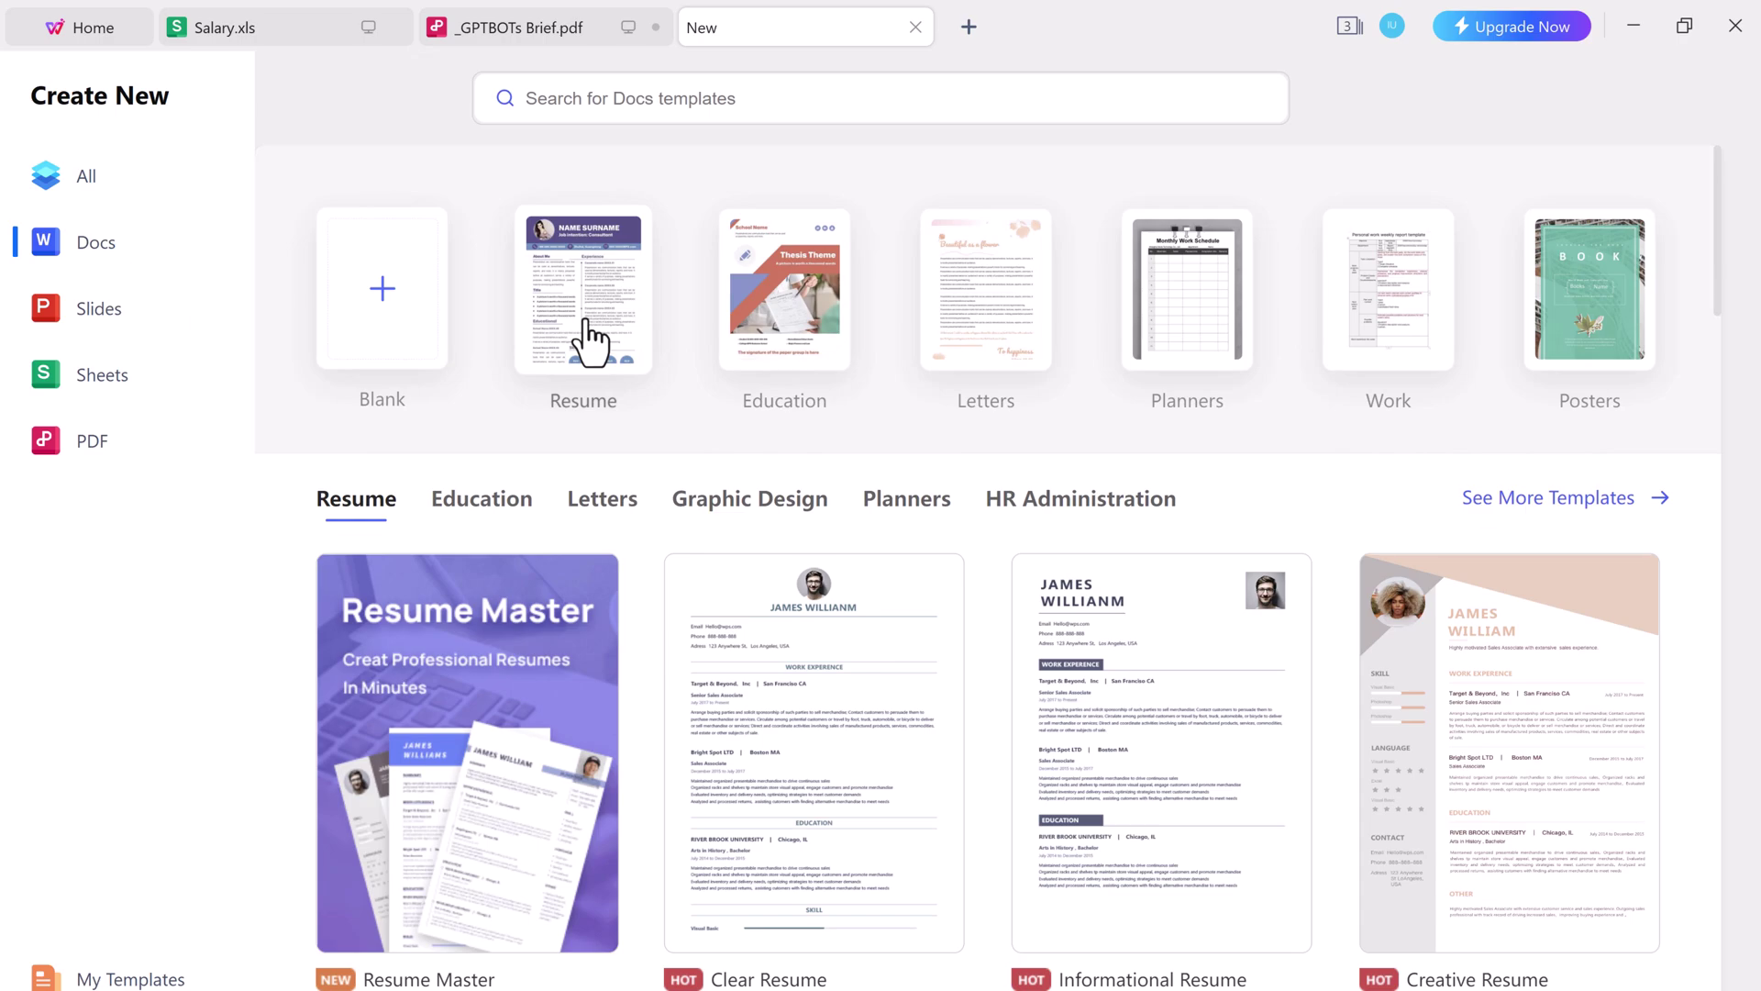
scroll(415, 519, down, 2)
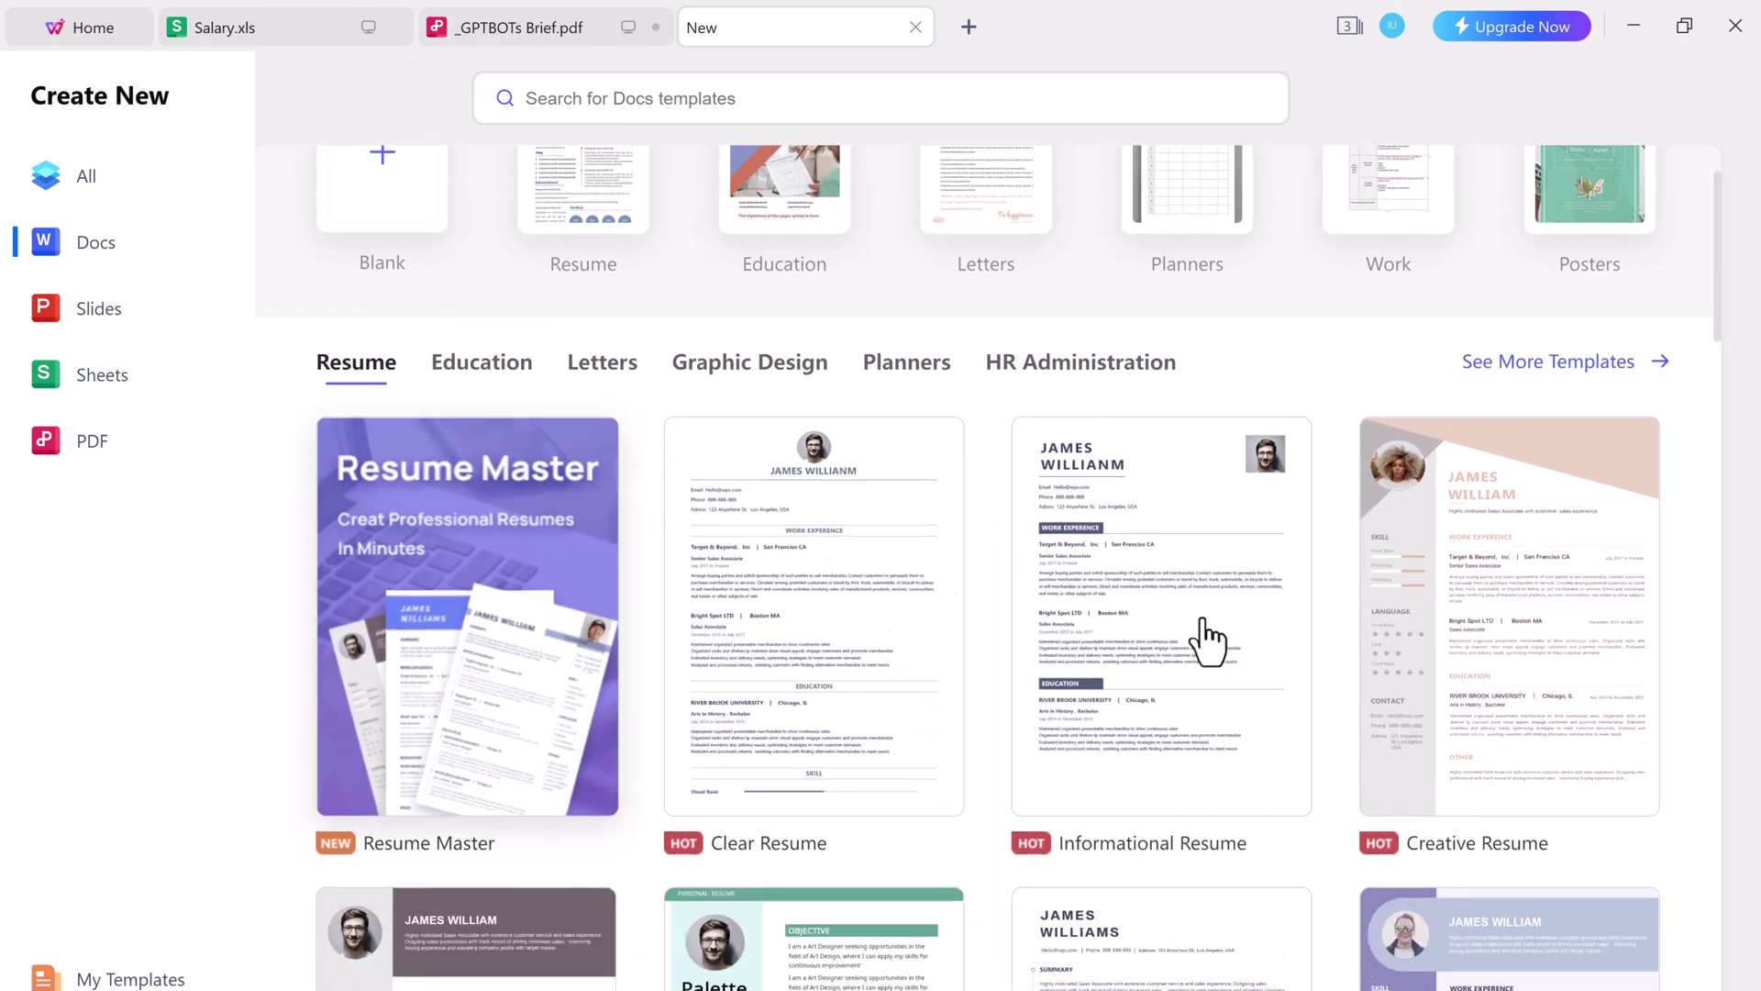
scroll(1395, 647, down, 15)
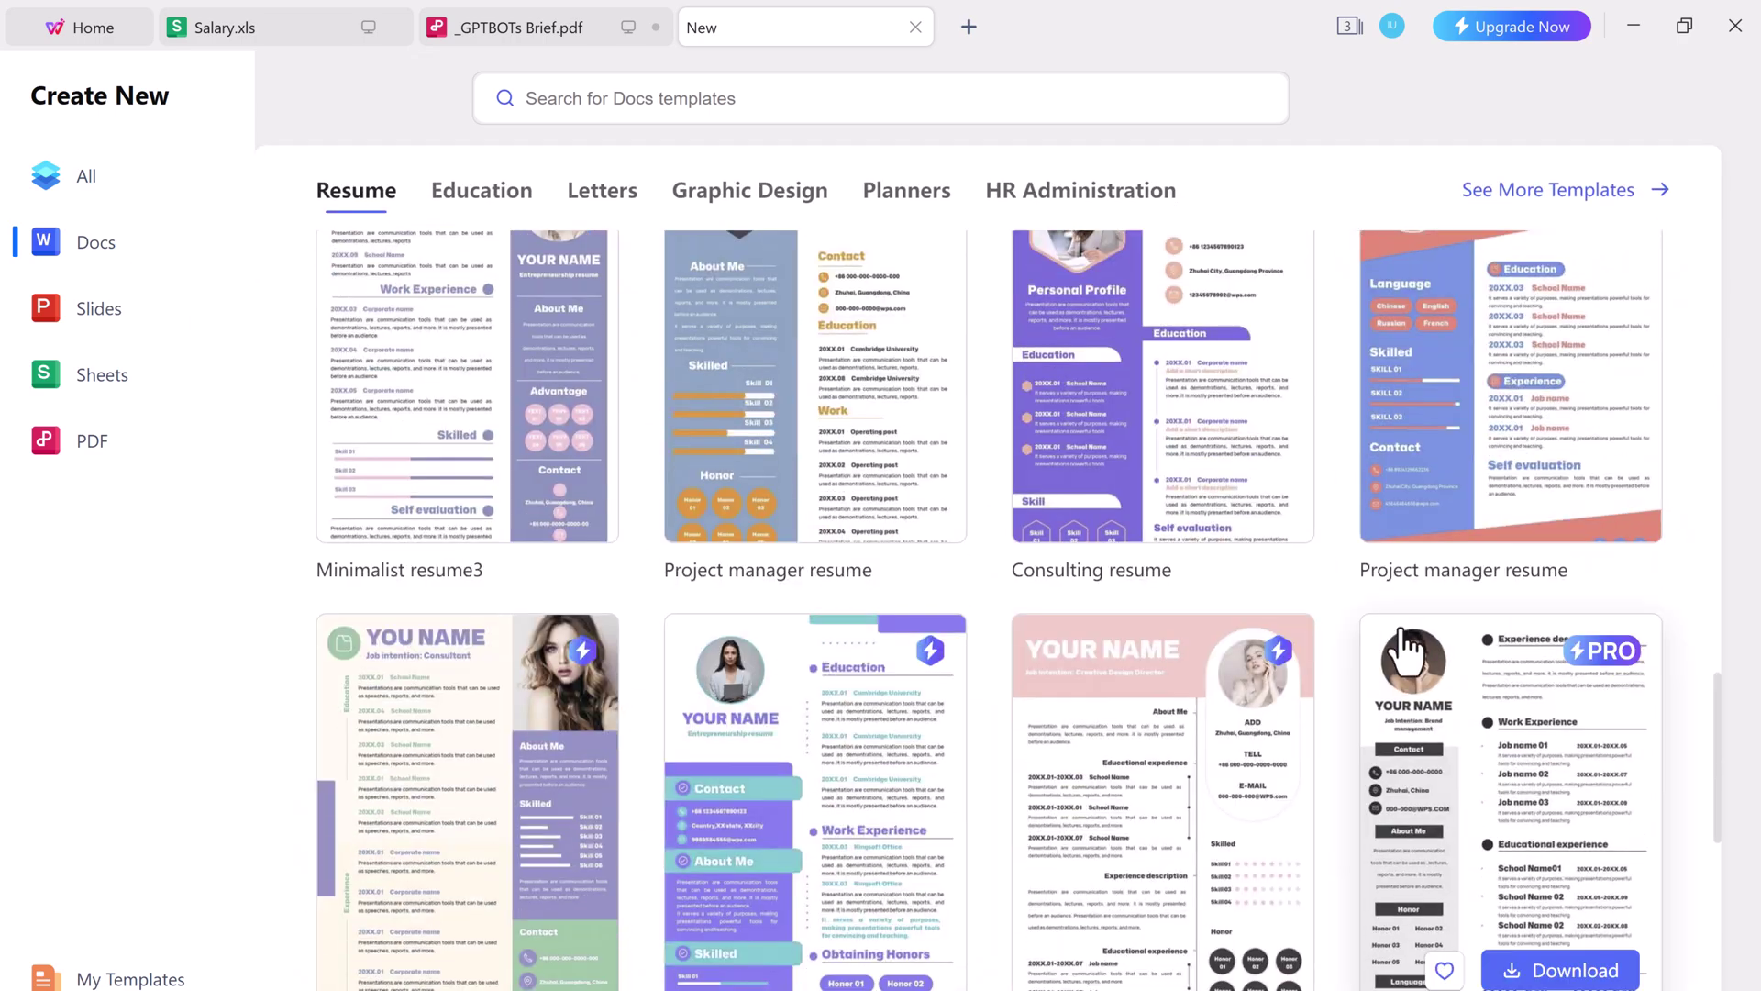
scroll(1403, 649, down, 20)
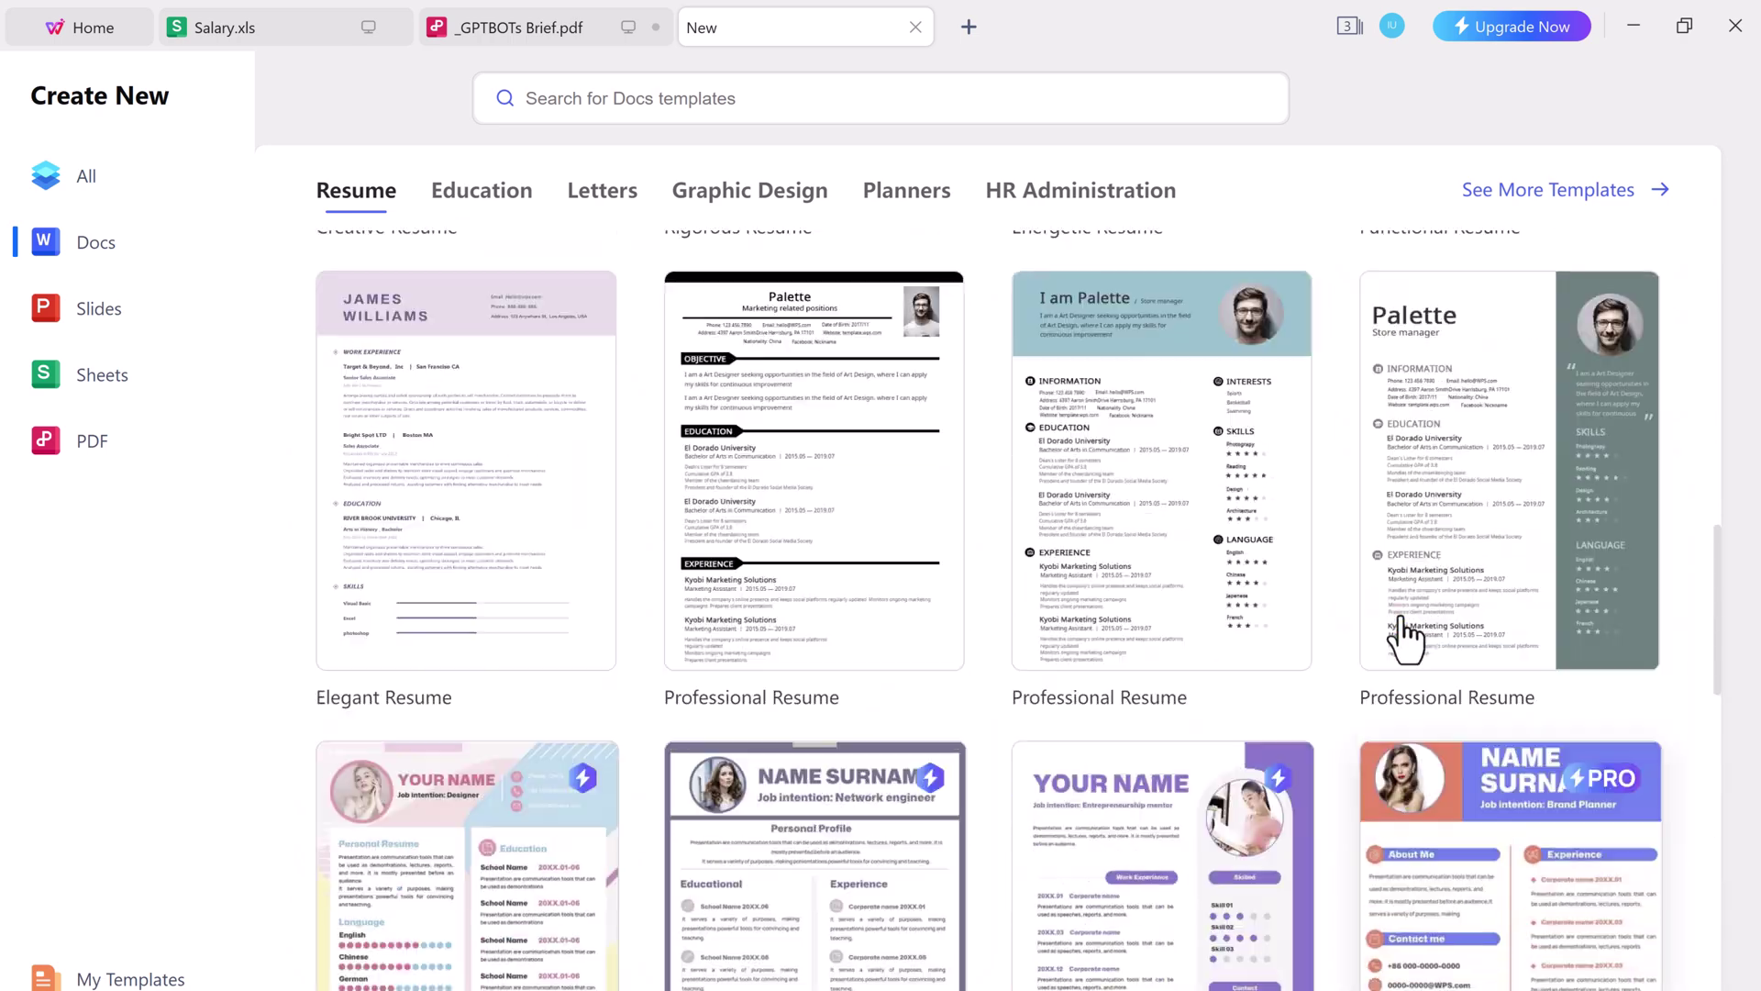
scroll(1404, 640, up, 20)
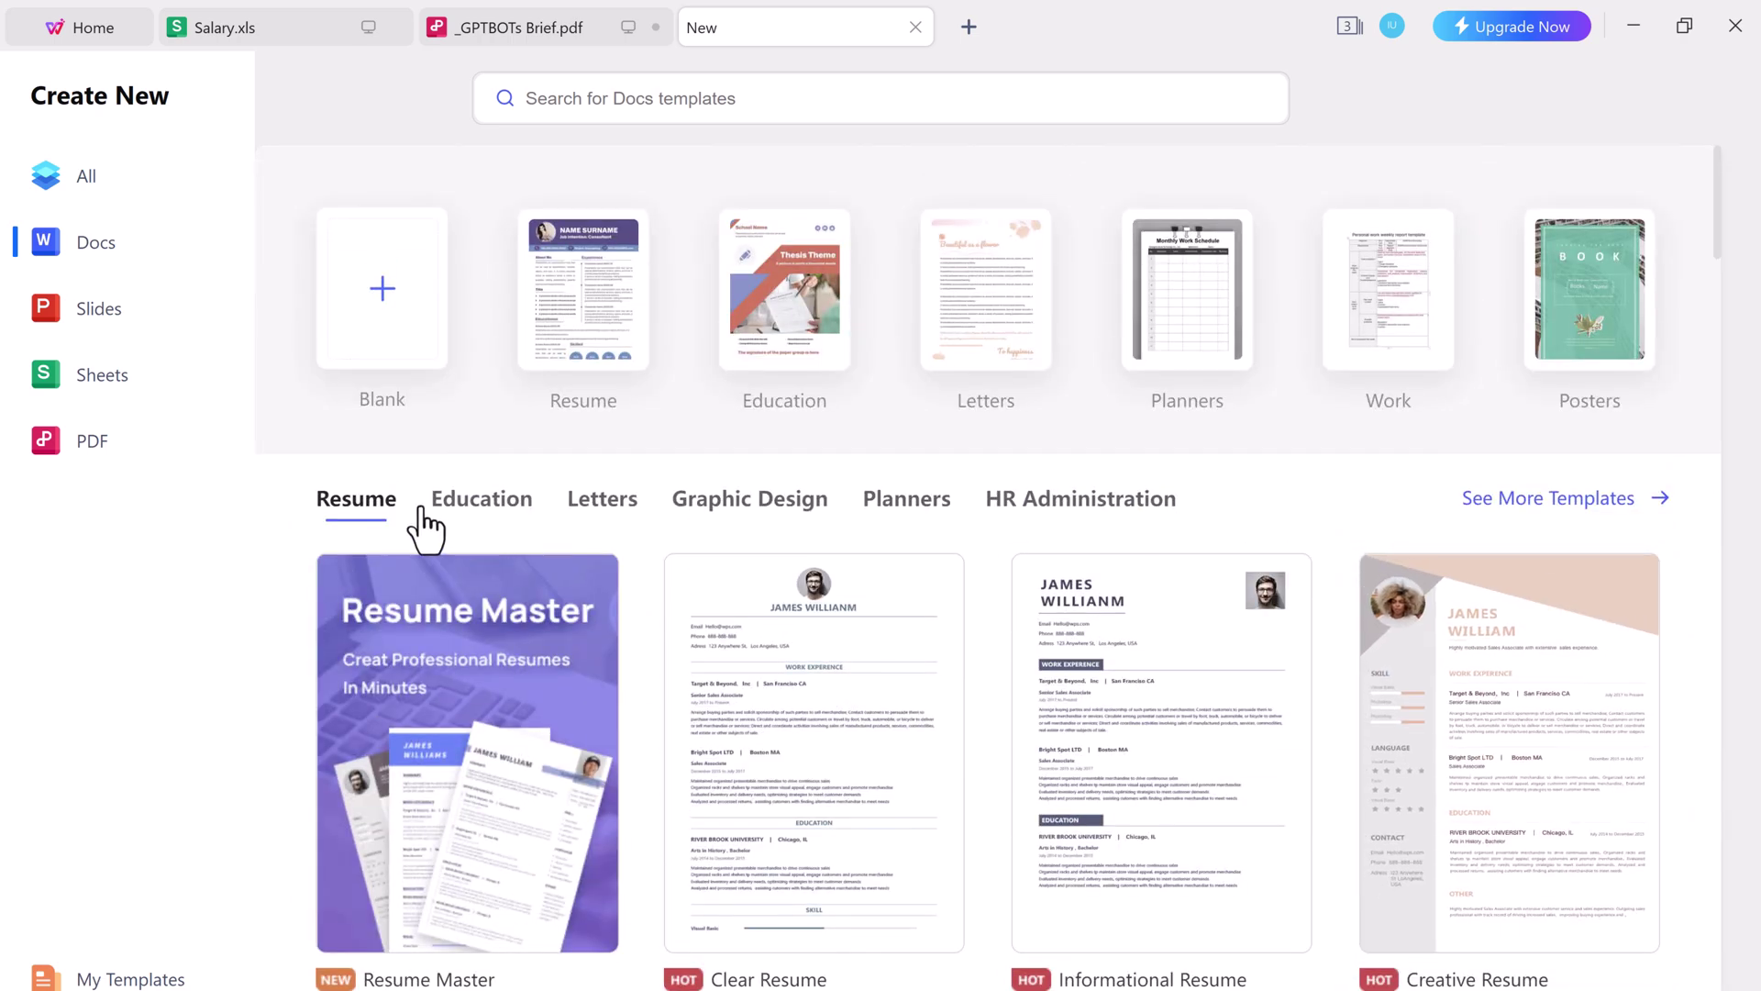
Browse the PDF, Sheets, Slides and Docs categories, then show templates for All types
click(123, 439)
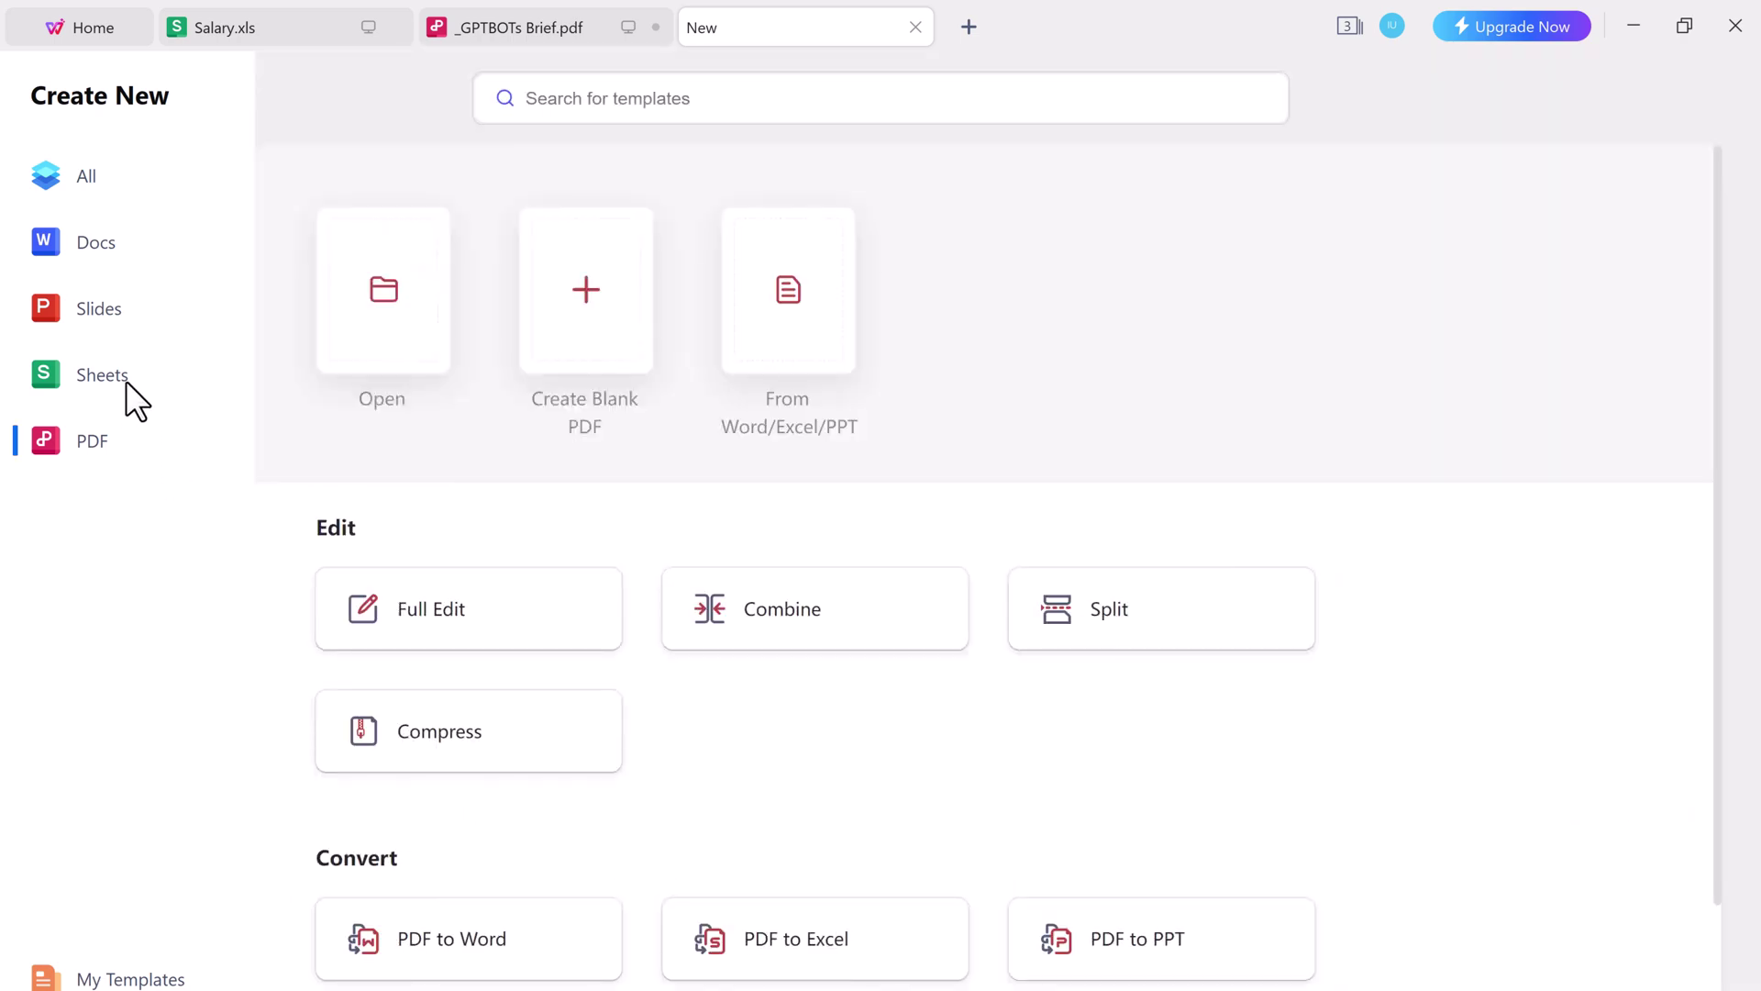
scroll(1266, 486, down, 2)
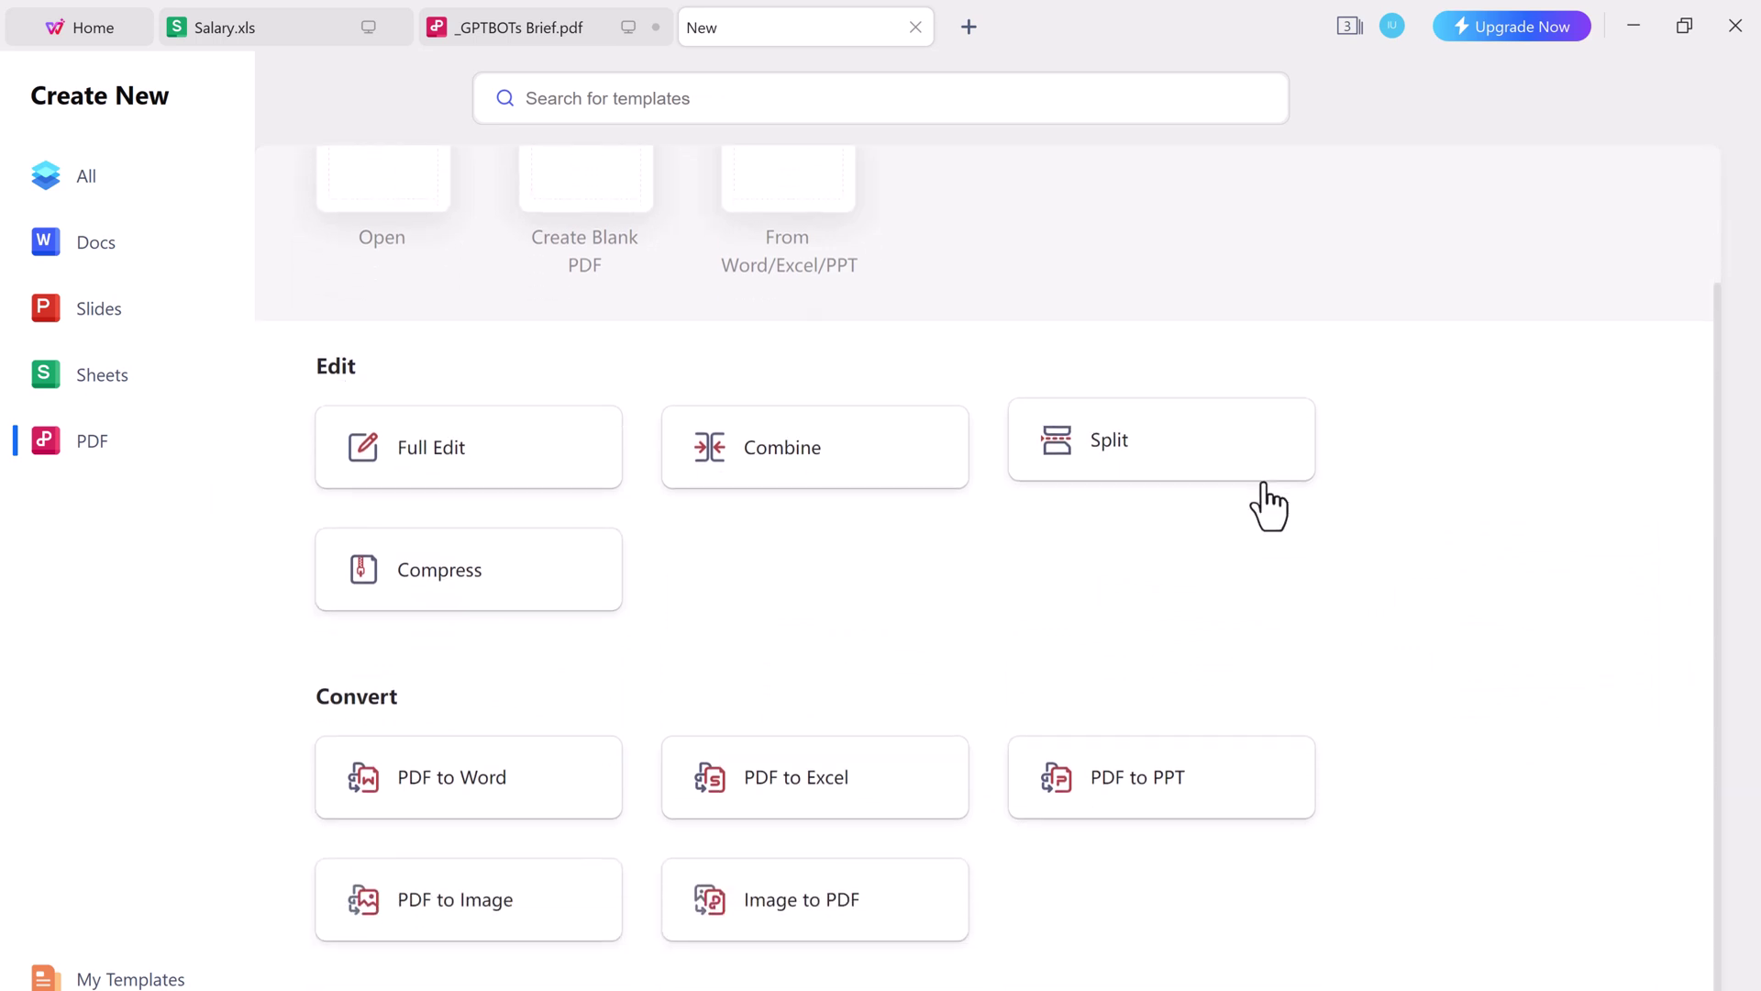
scroll(1267, 506, up, 2)
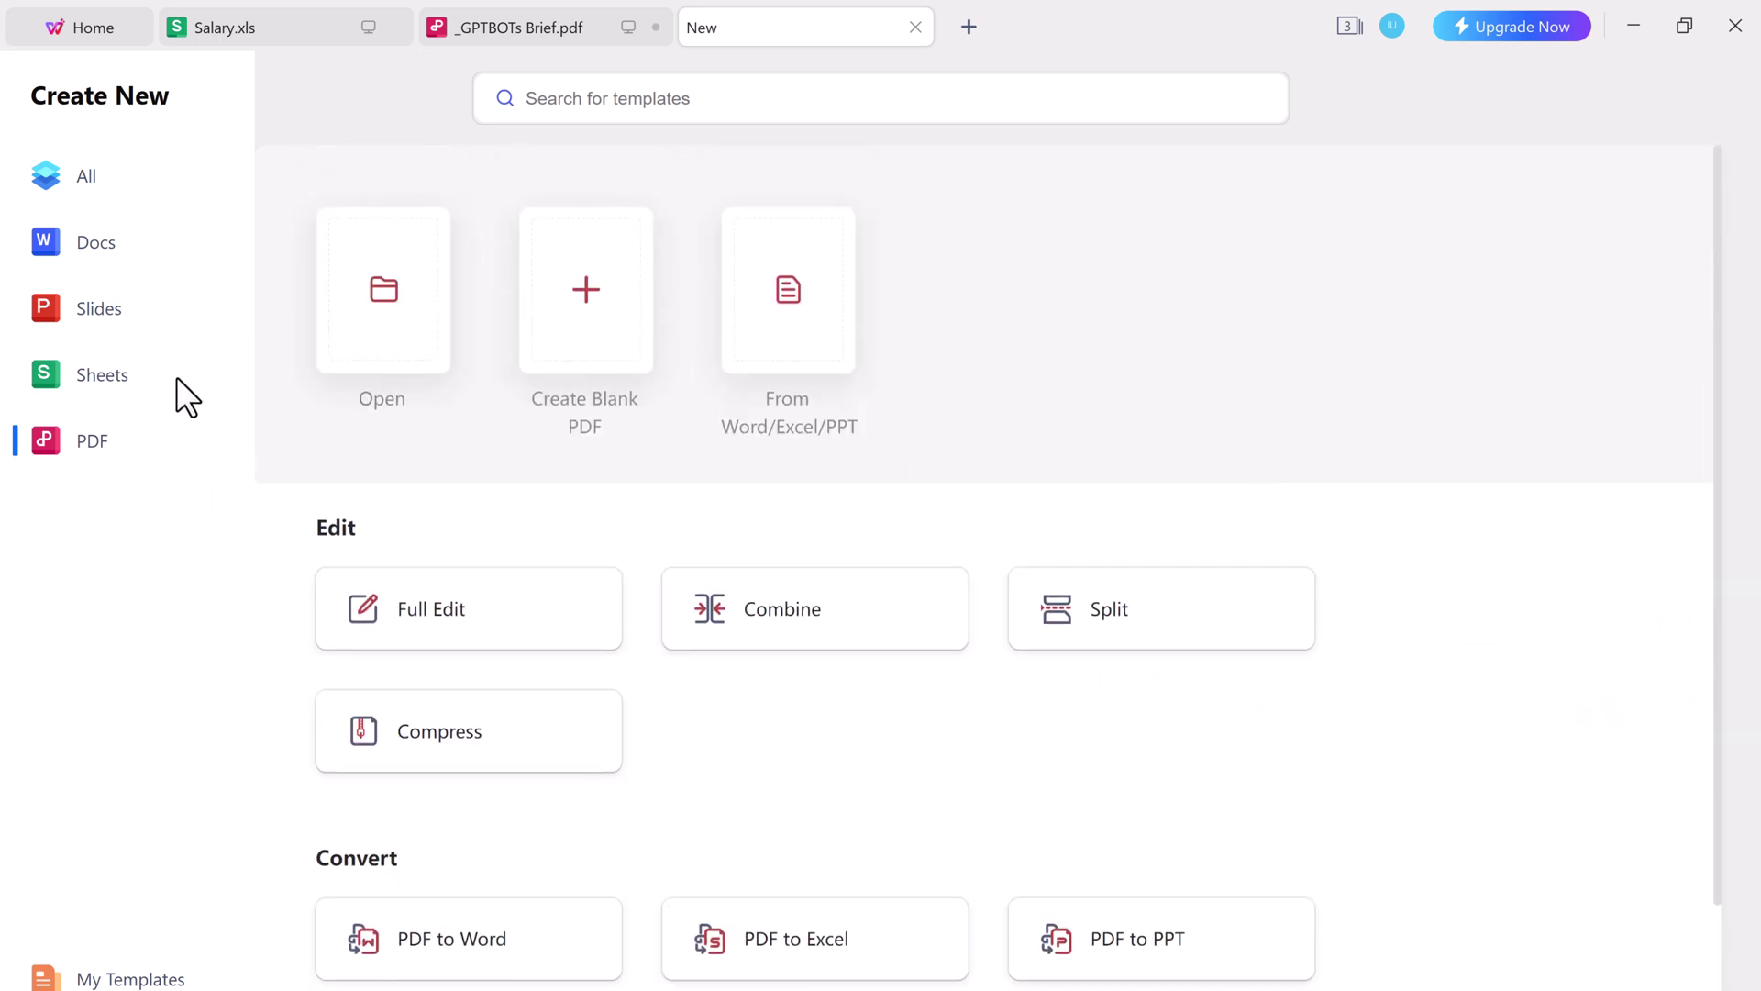
click(124, 373)
click(140, 316)
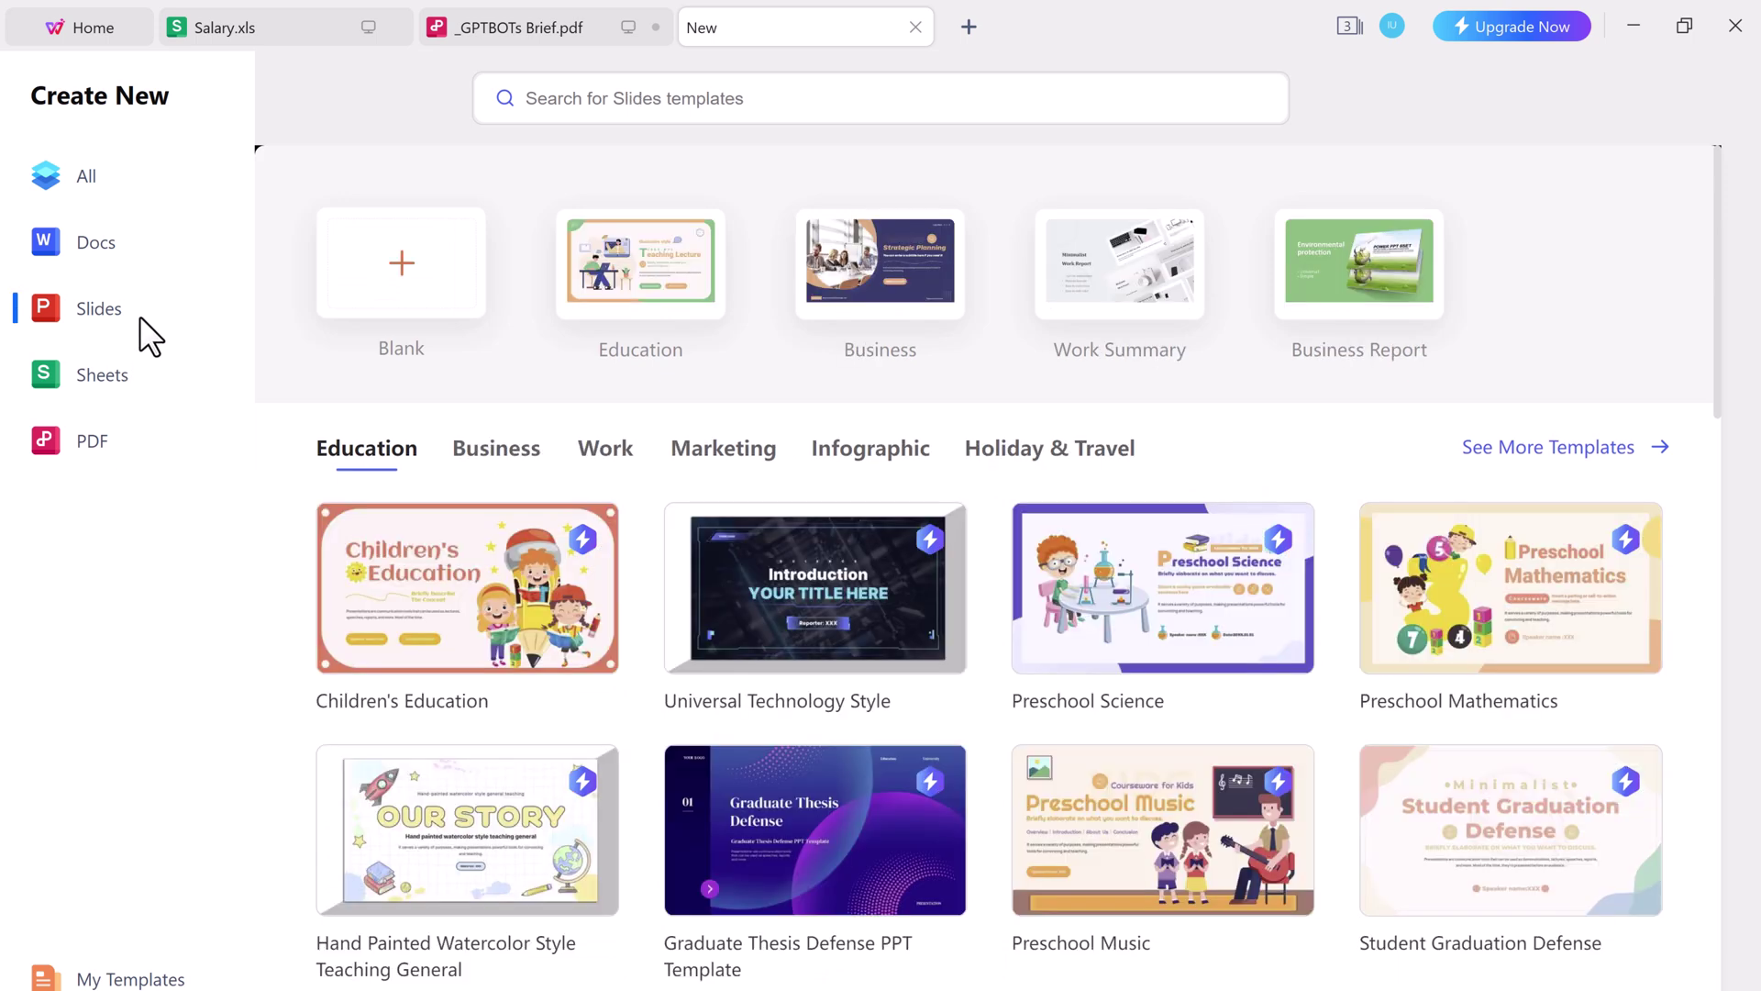
click(159, 249)
click(159, 180)
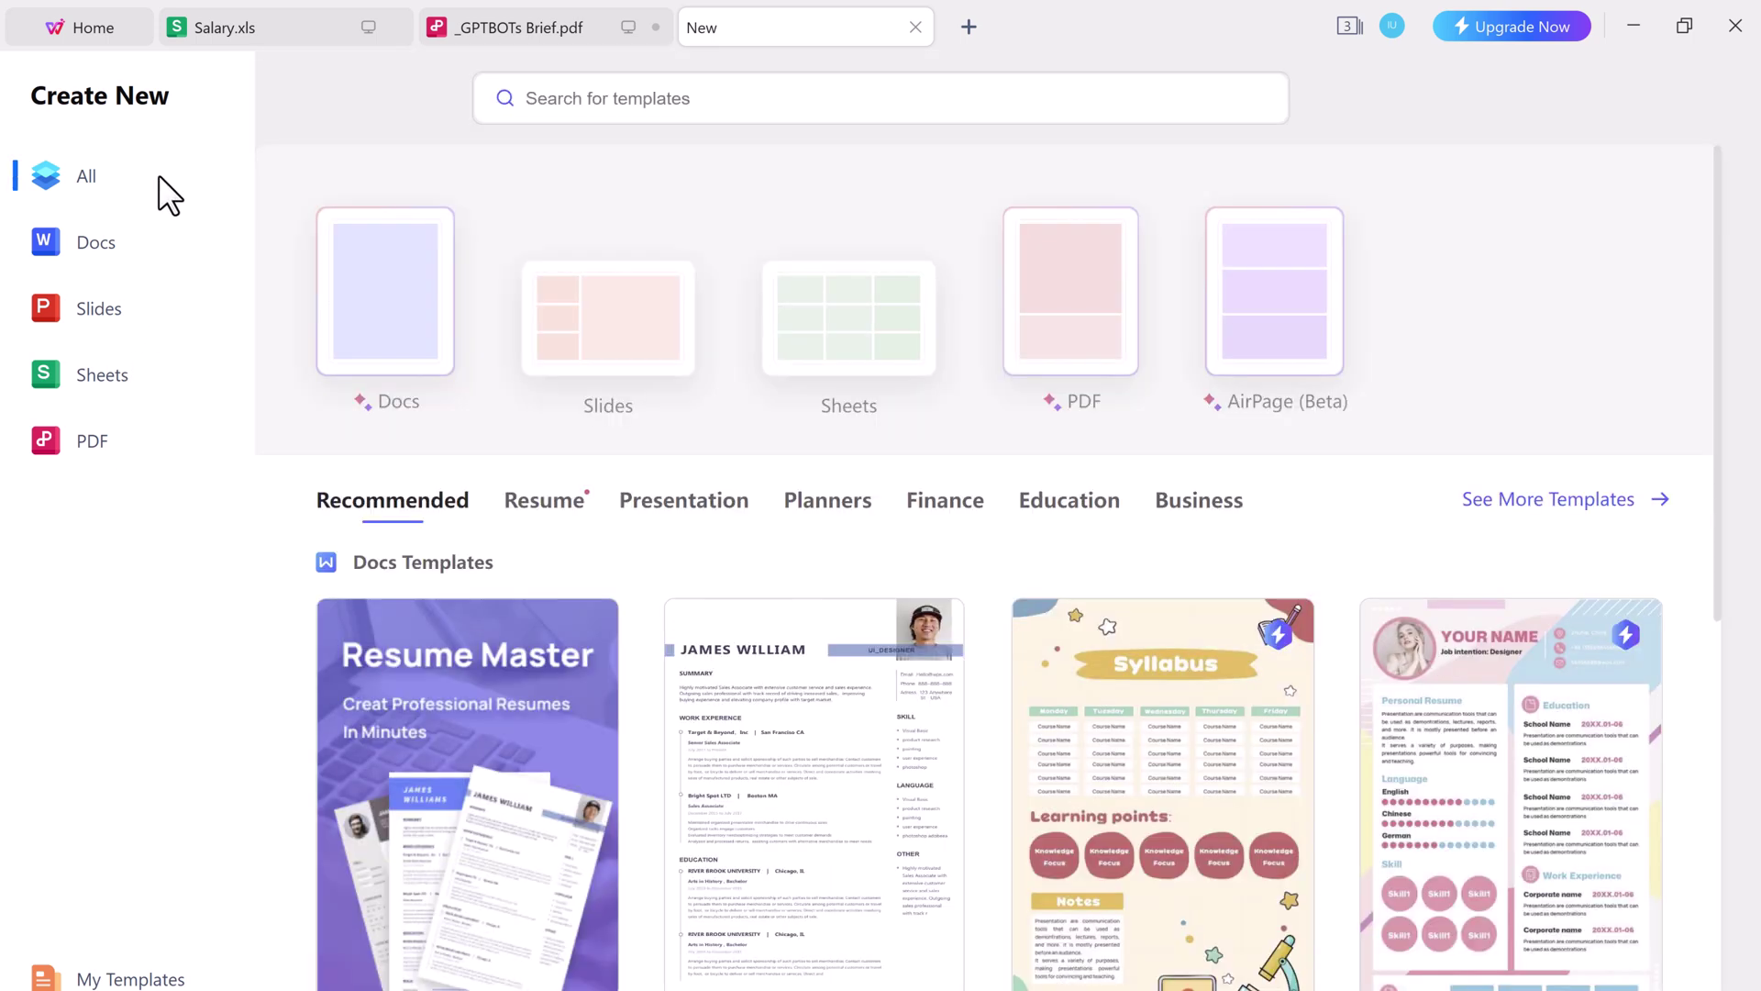